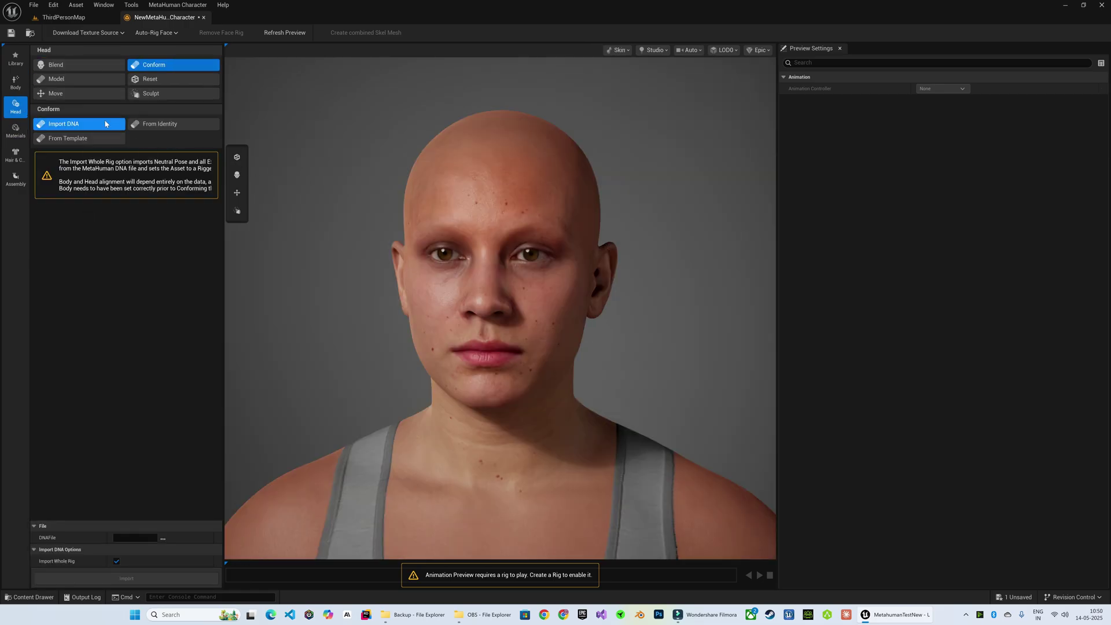
- Lower the body's muscularity and move the area under the eye upward on the face
left_click(79, 79)
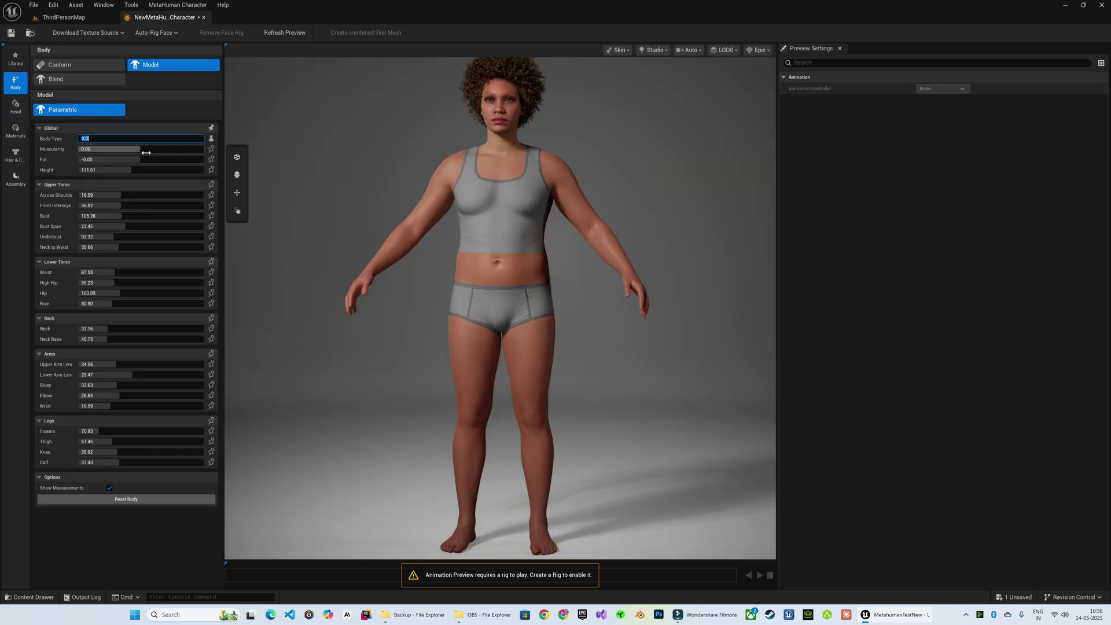
left_click_drag(139, 149, 107, 160)
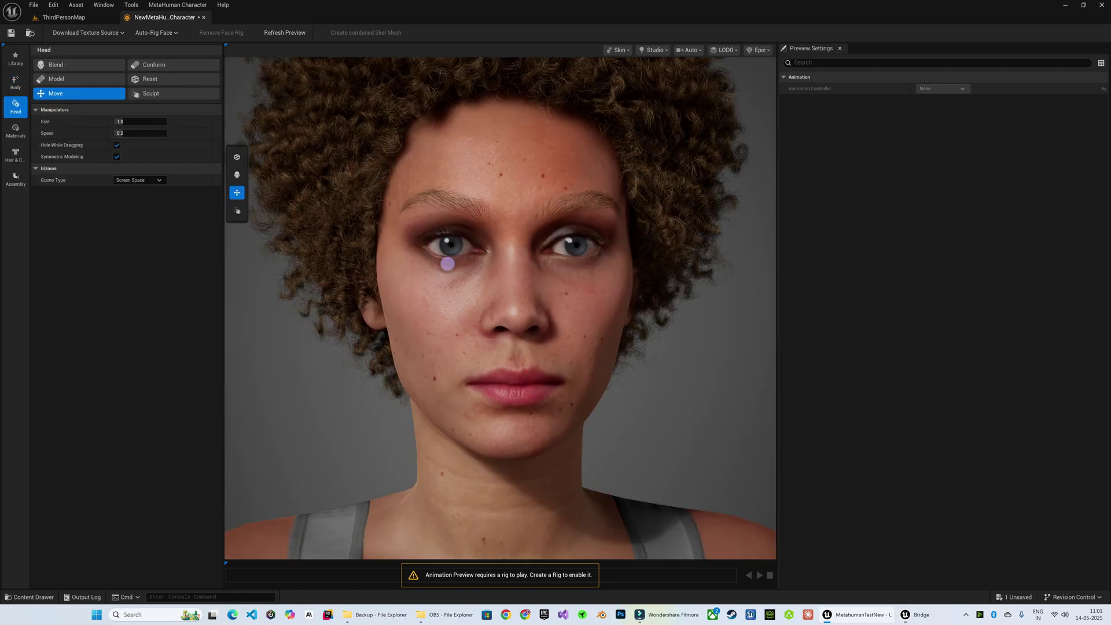
left_click_drag(447, 264, 449, 242)
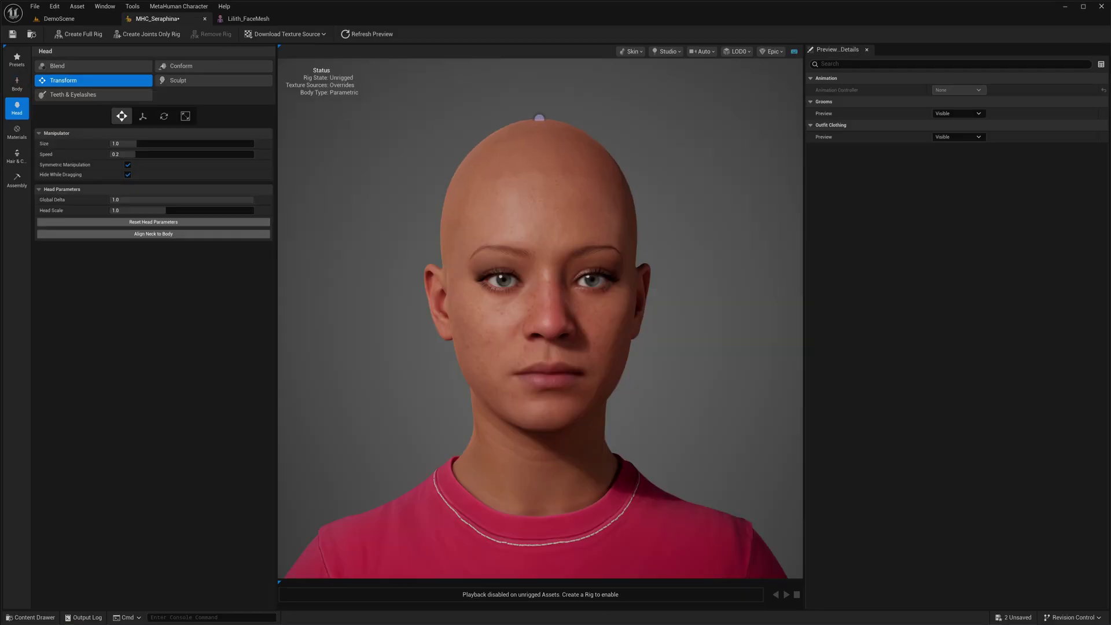
- Rotate the brow region and sculpt the outer eye corner outward and upward on Seraphina's head
left_click_drag(539, 118, 539, 118)
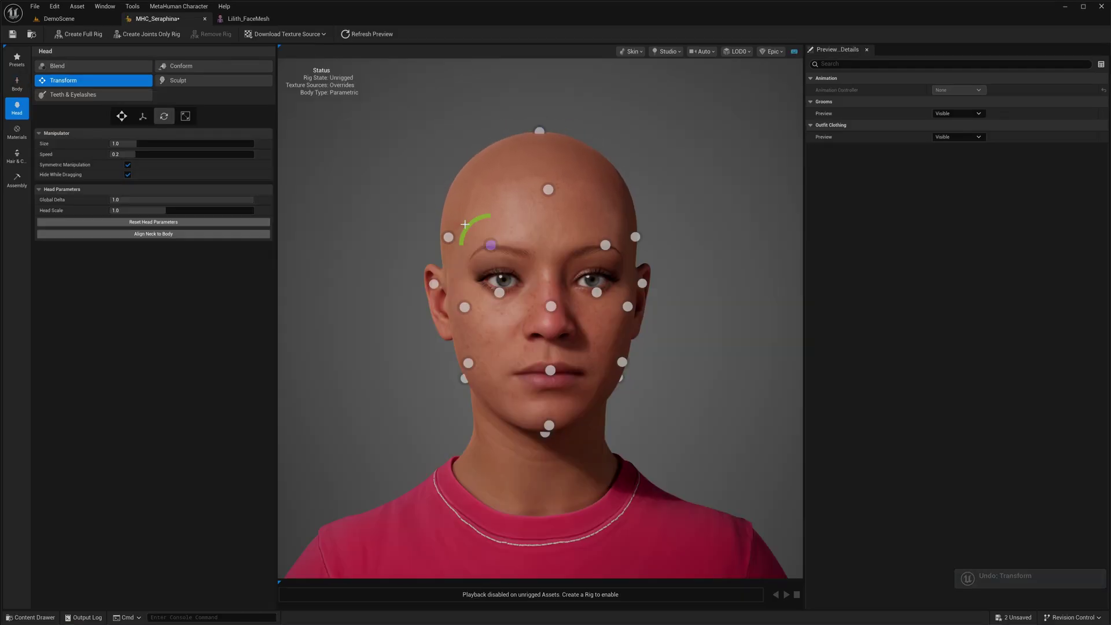
left_click_drag(471, 226, 494, 217)
left_click_drag(450, 251, 447, 248)
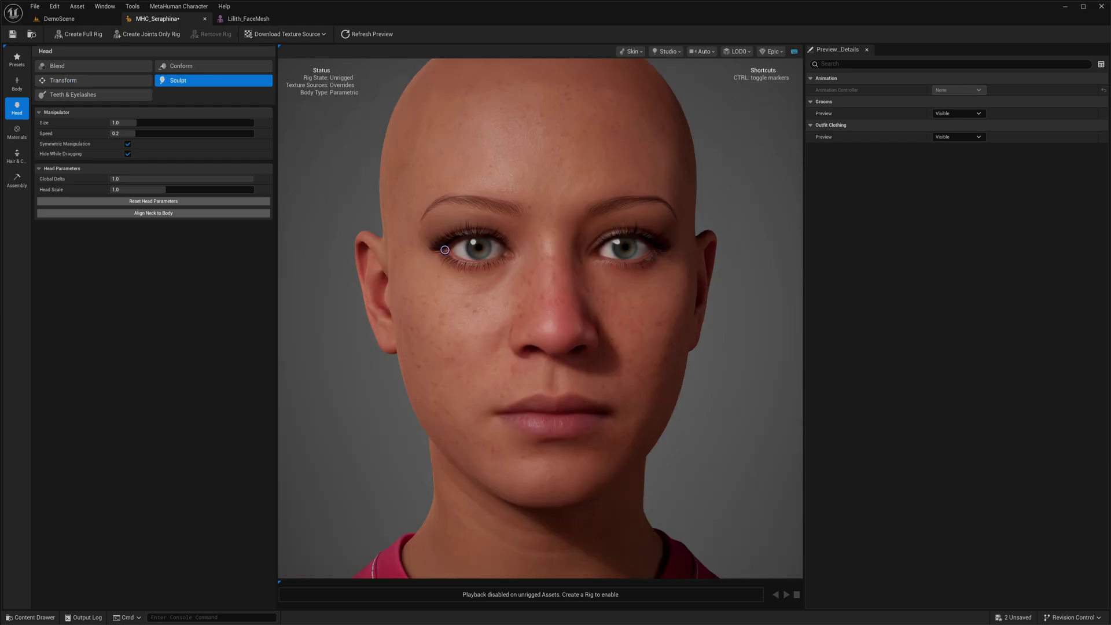
left_click_drag(447, 248, 394, 220)
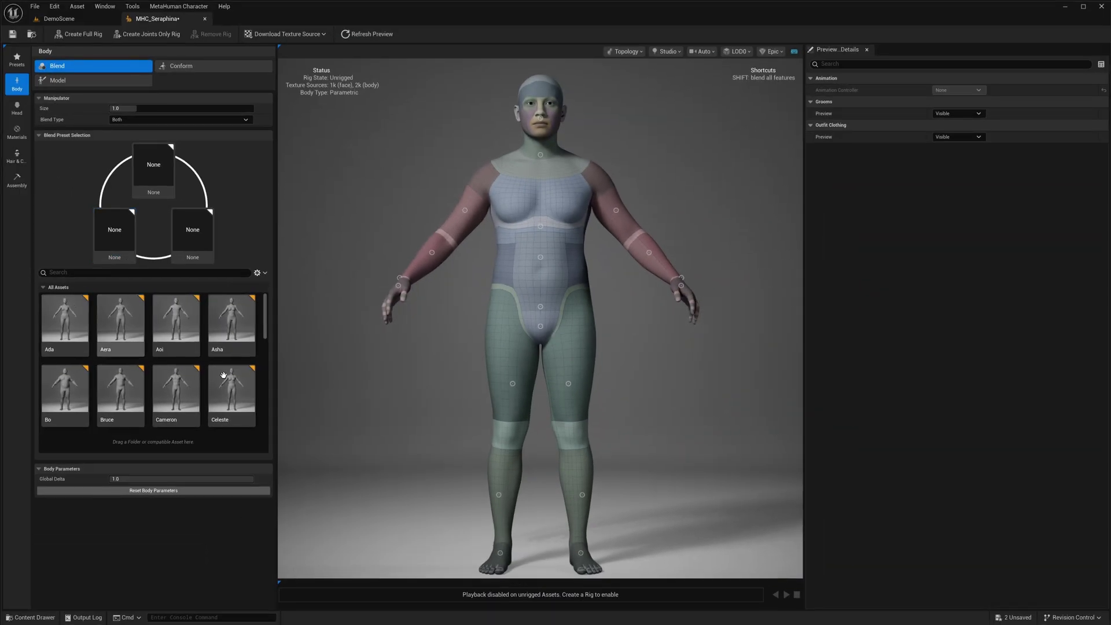
- Browse the body blend presets and increase the neck base measurement of the parametric child body
left_click_drag(267, 313, 266, 374)
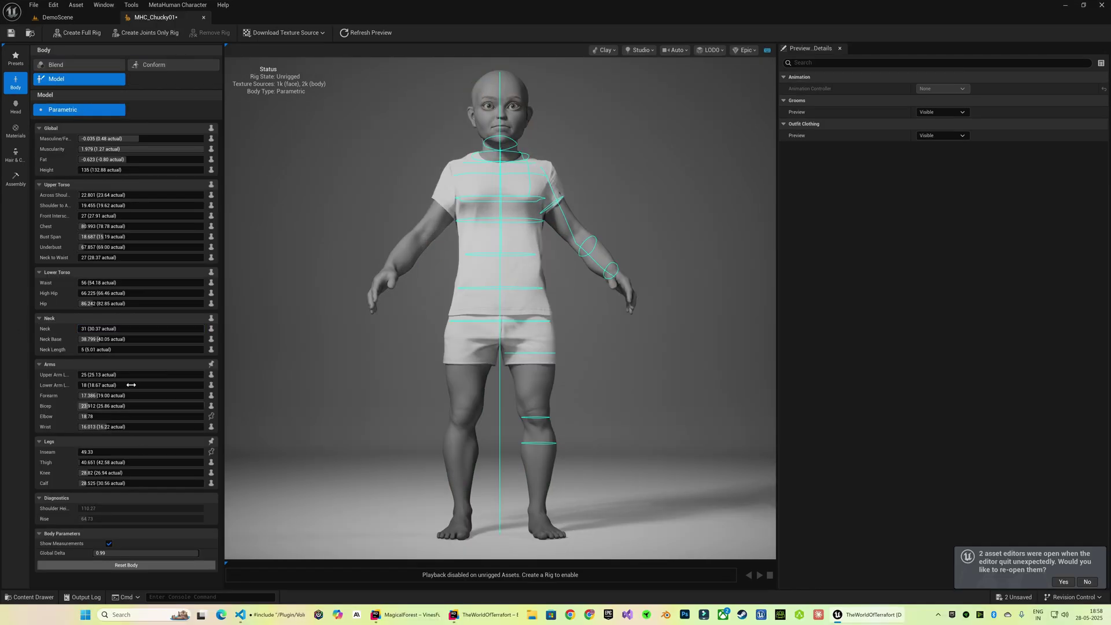
left_click_drag(99, 339, 119, 340)
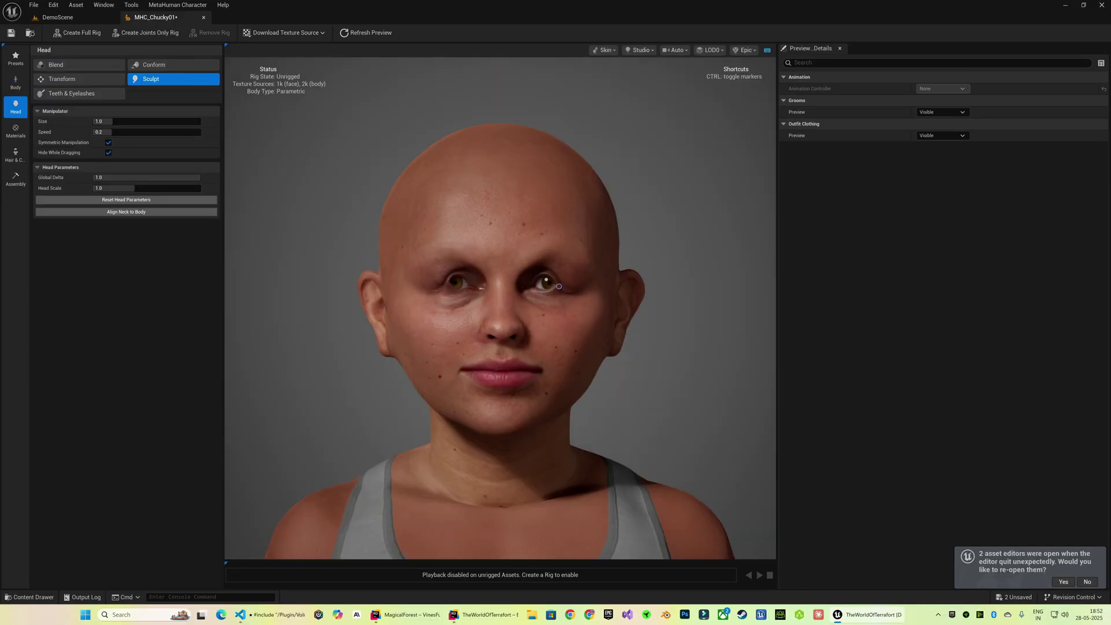
left_click_drag(157, 198, 157, 182)
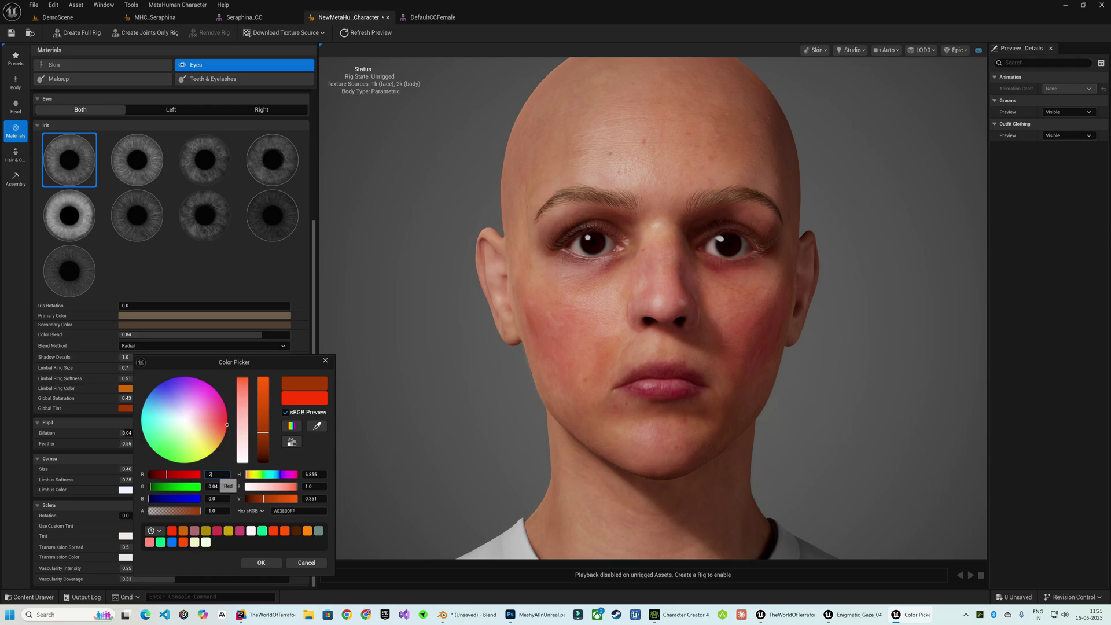
- Change the red component of the global tint colour for both eyes
key("BackSpace")
type("5")
key("Return")
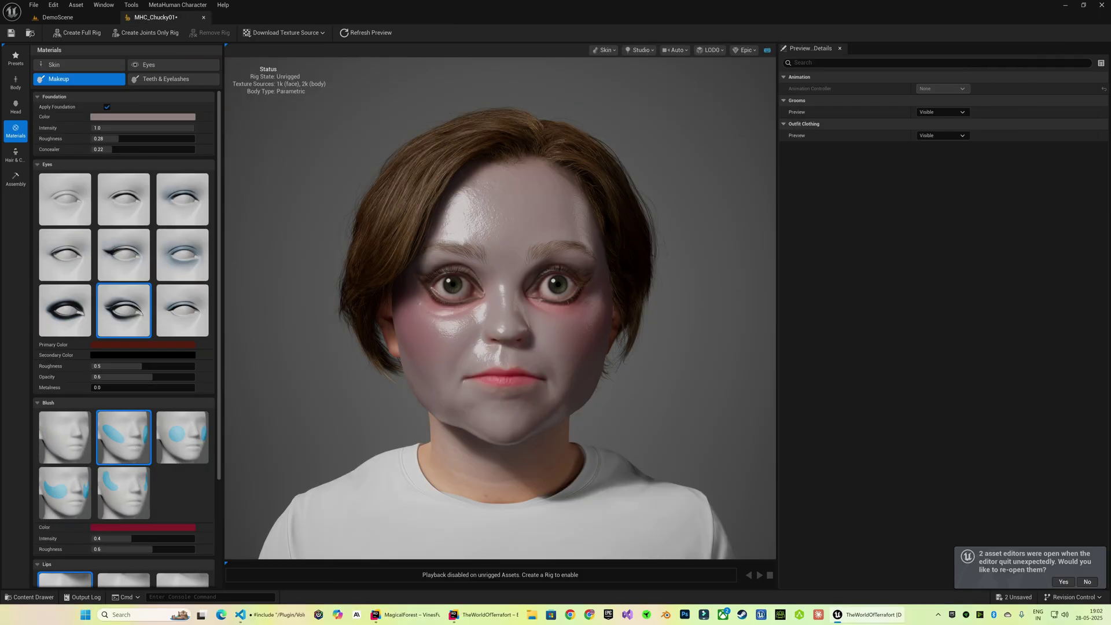
- Pick a different foundation colour for the character's face makeup
left_click(143, 116)
mouse_move(159, 183)
left_mouse_down()
mouse_move(184, 175)
mouse_move(141, 207)
mouse_move(151, 173)
left_mouse_up()
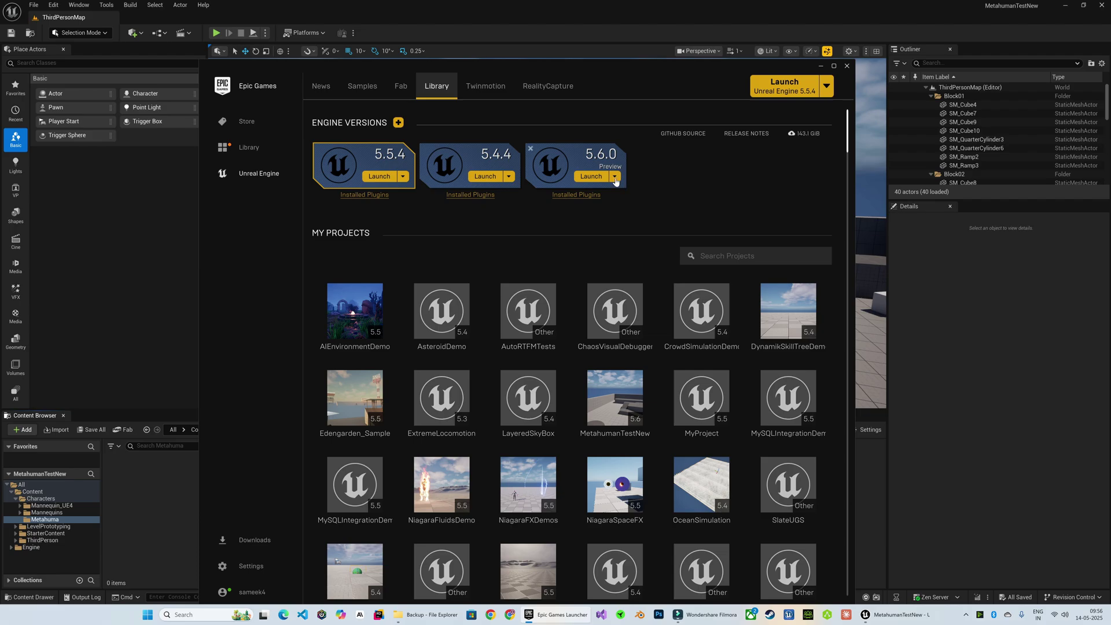
- Add the MetaHuman Creator Core Data component to the Unreal Engine 5.6.0 installation and apply the change
left_click(615, 177)
left_click(614, 197)
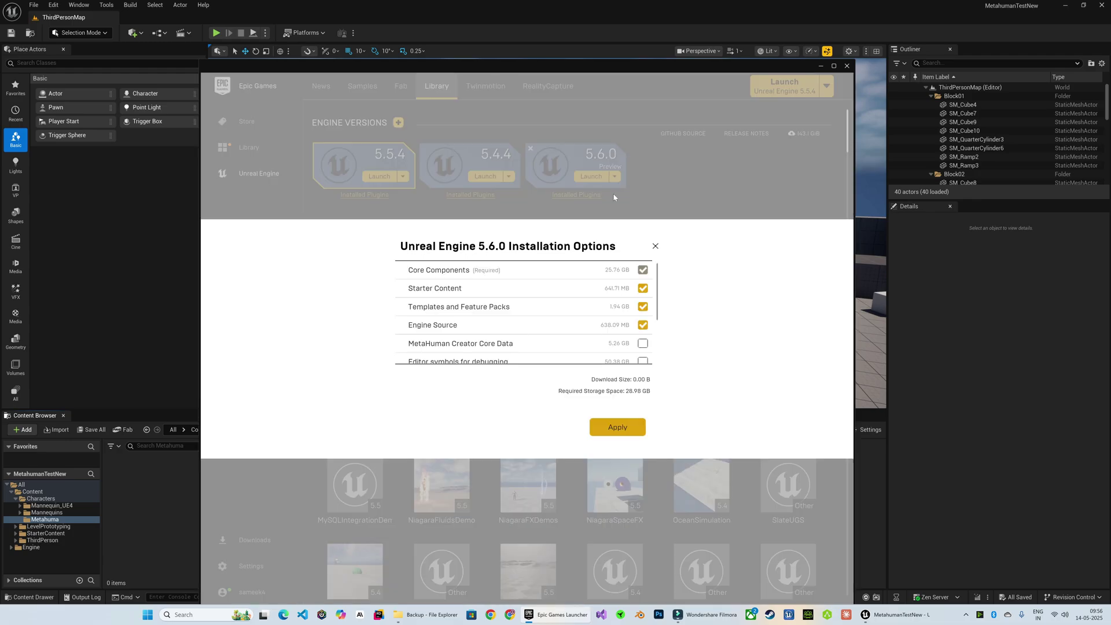
scroll(469, 347, "down", 1)
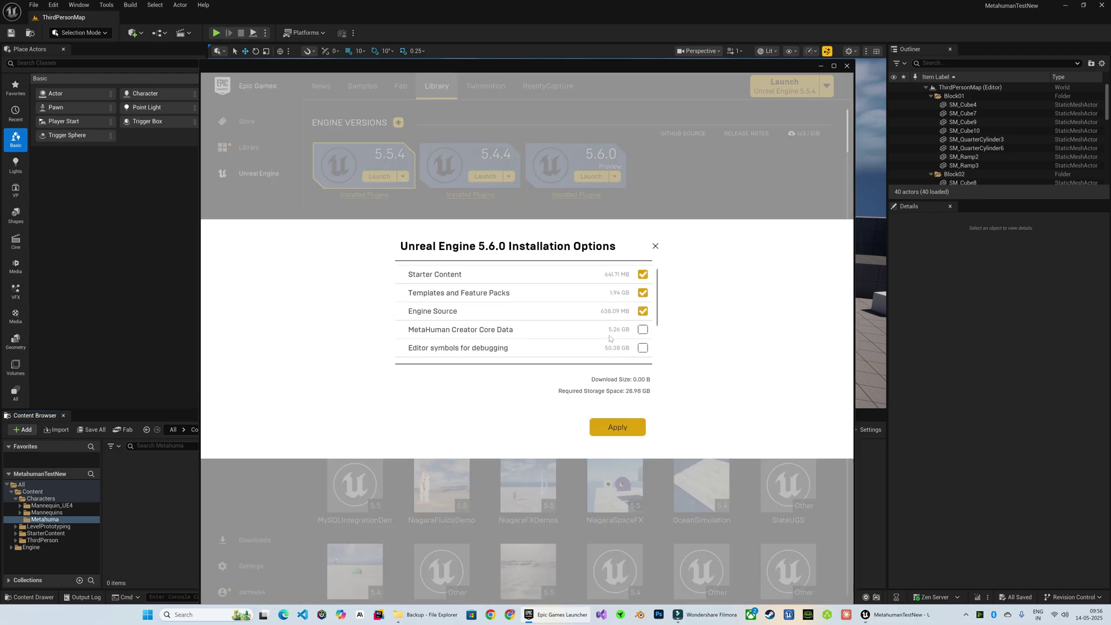
left_click(643, 330)
left_click(617, 428)
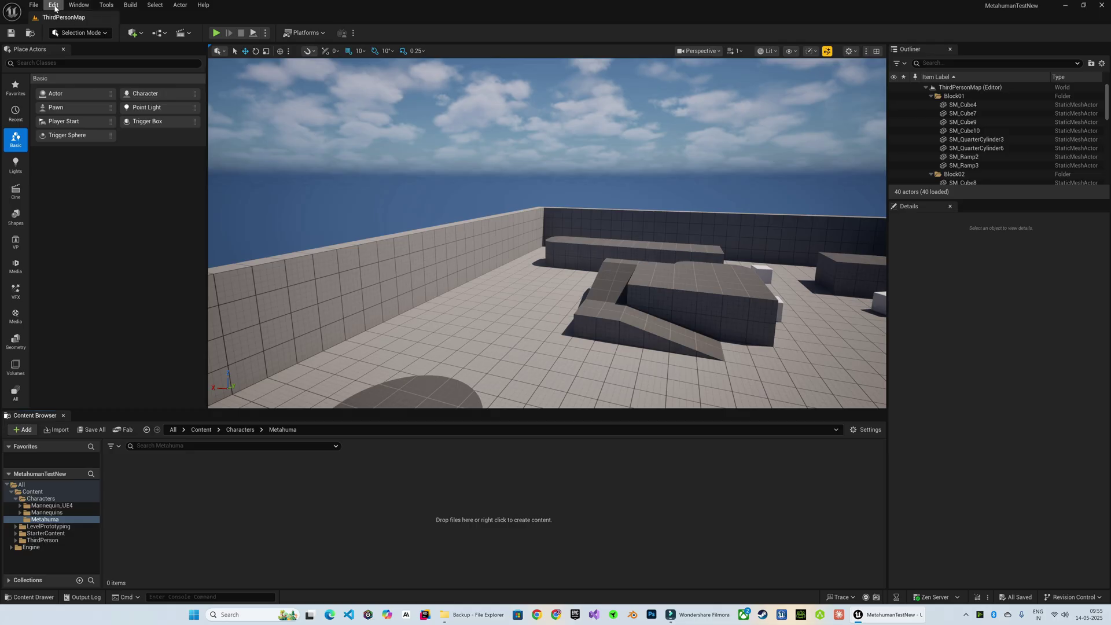
- Switch to the Unreal Editor project, open the plugin list and search it for "metahuman"
left_click(53, 5)
left_click(69, 142)
left_click(156, 159)
type("metahuman")
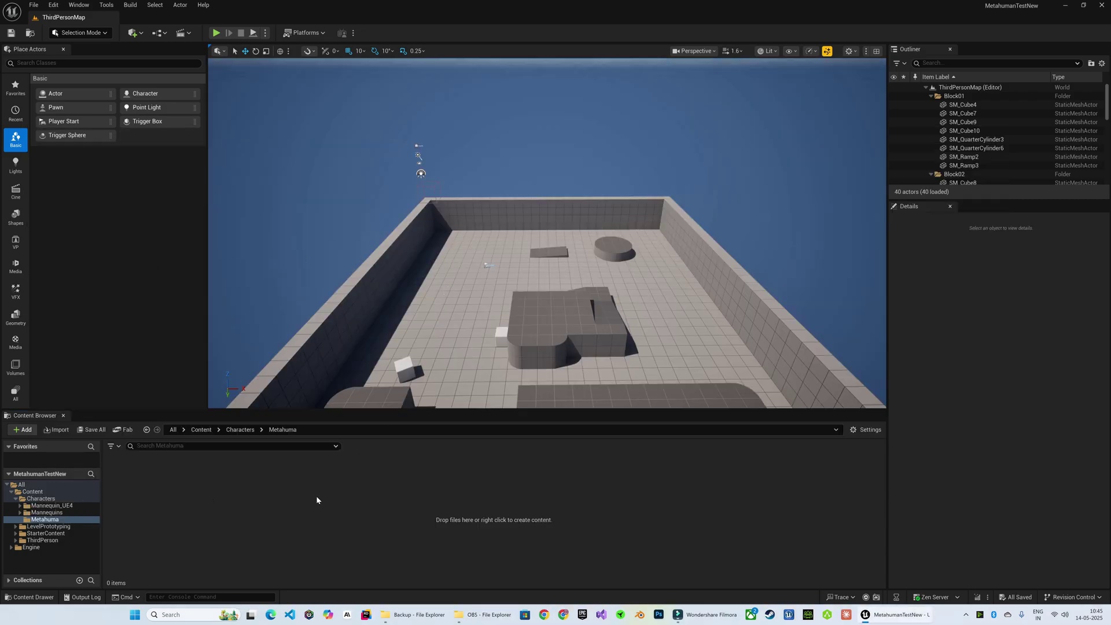
- Create a MetaHuman Character asset in the Metahuma folder, keep its default name and open it for editing
right_click(206, 501)
mouse_move(230, 421)
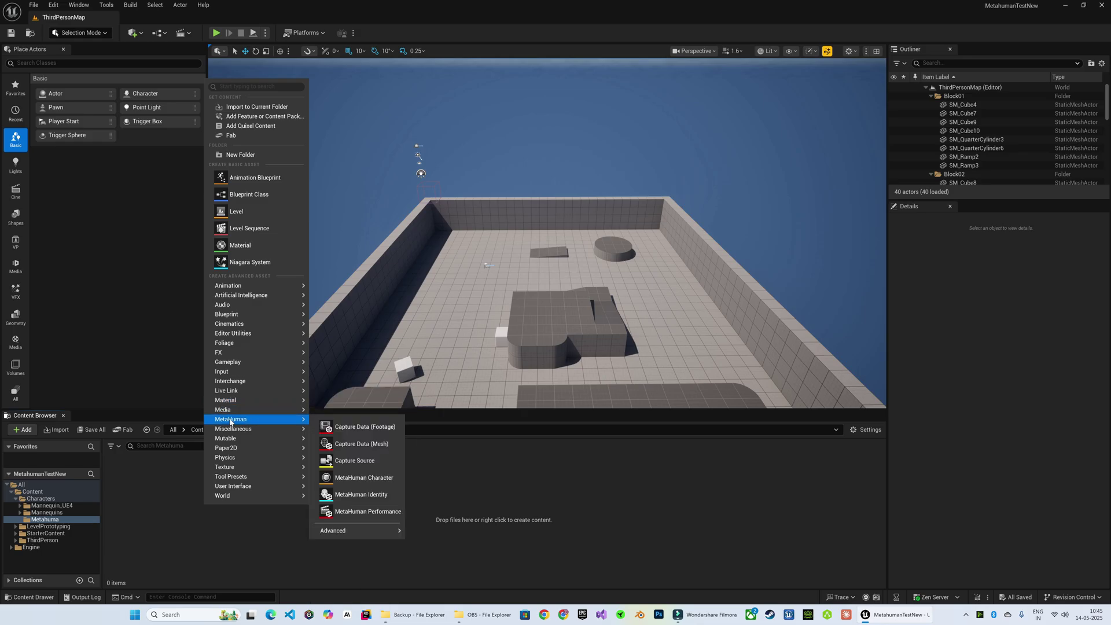
left_click(353, 478)
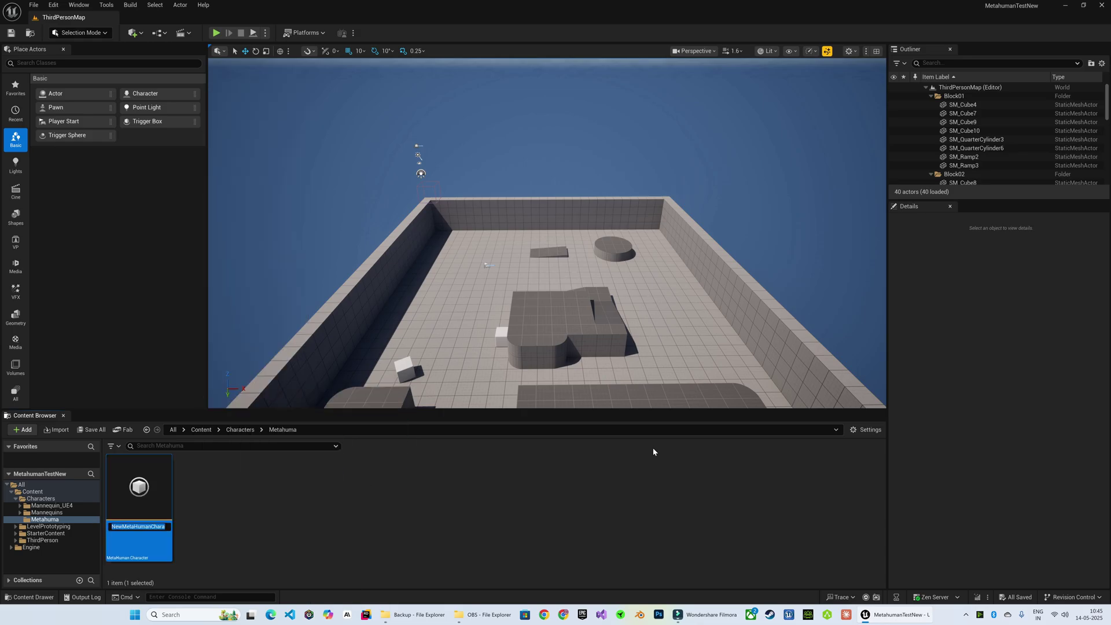
key("Return")
double_click(139, 485)
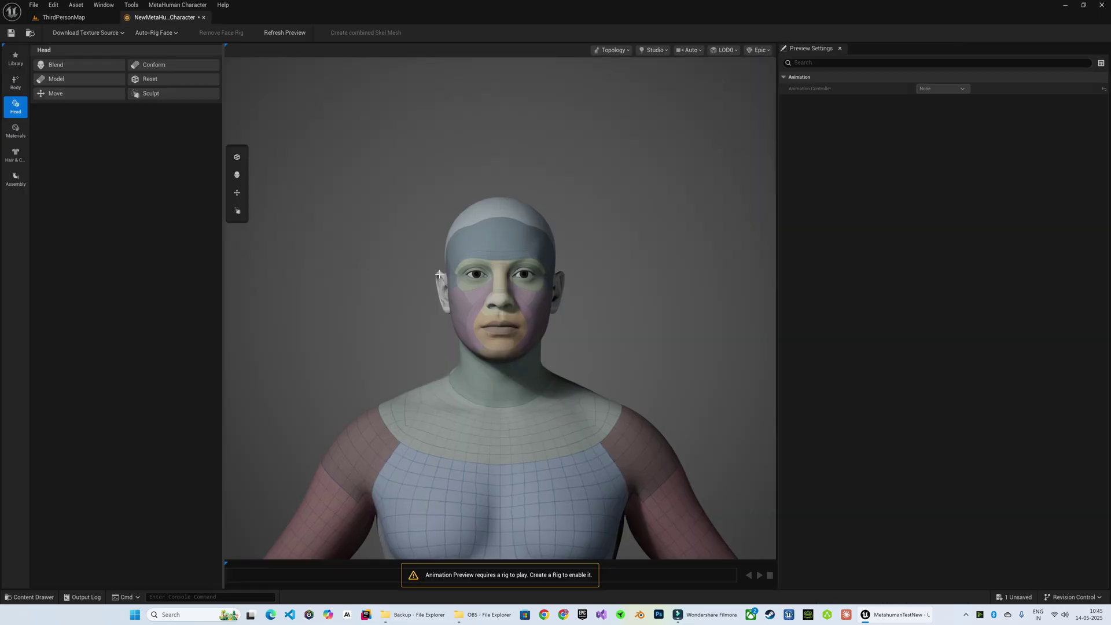
- Open the skin material settings and choose a lighter skin tone for the character
left_click(16, 130)
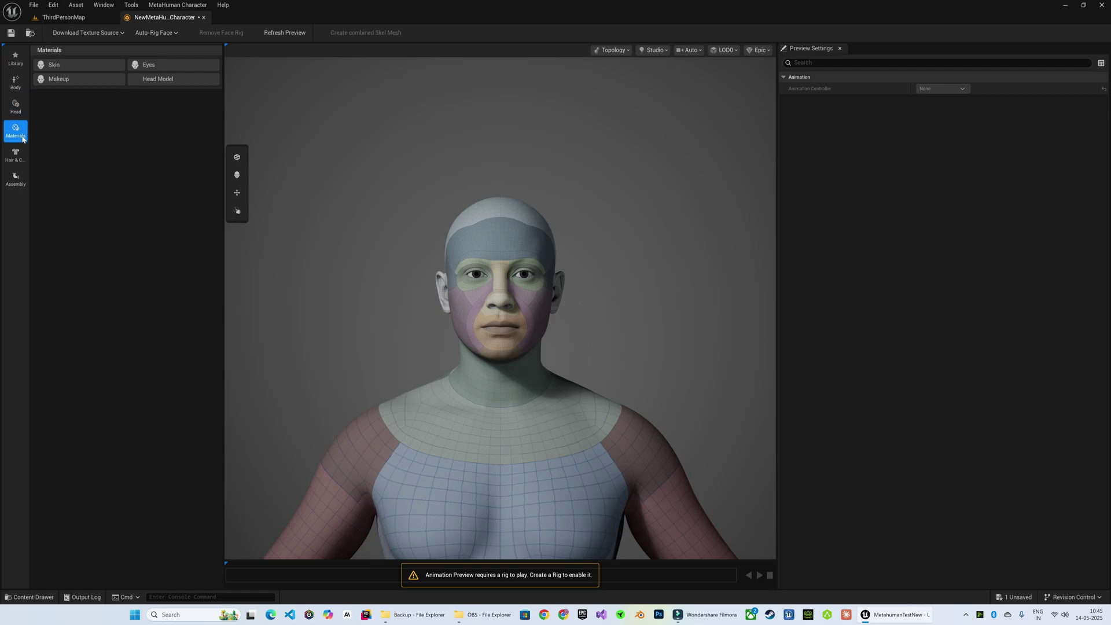
left_click(61, 65)
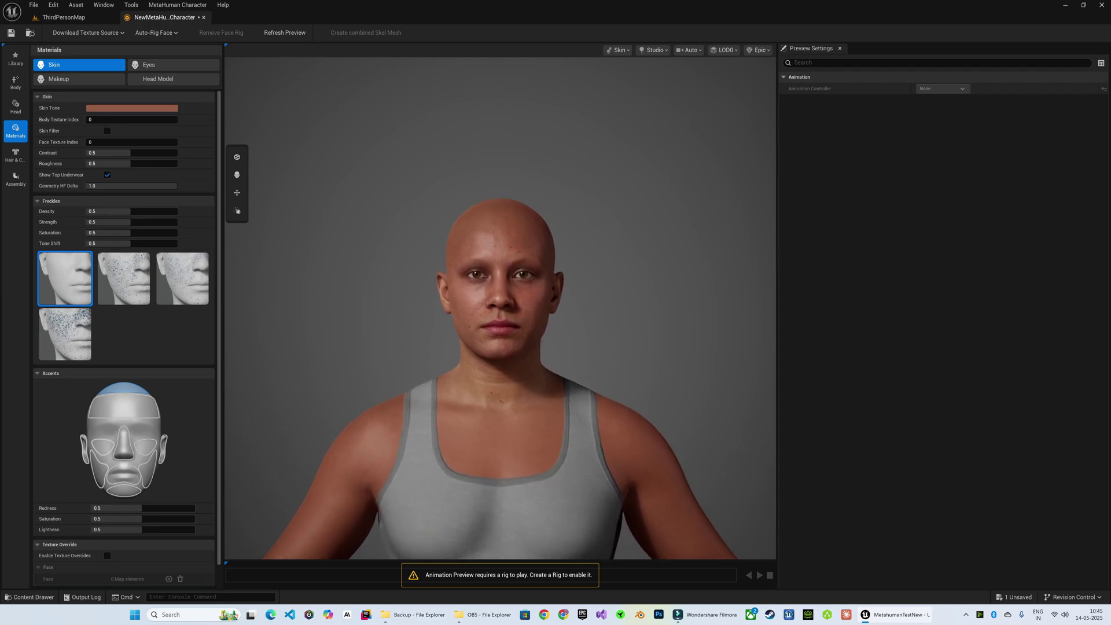
left_click(132, 108)
left_click_drag(222, 164, 187, 155)
left_click(308, 113)
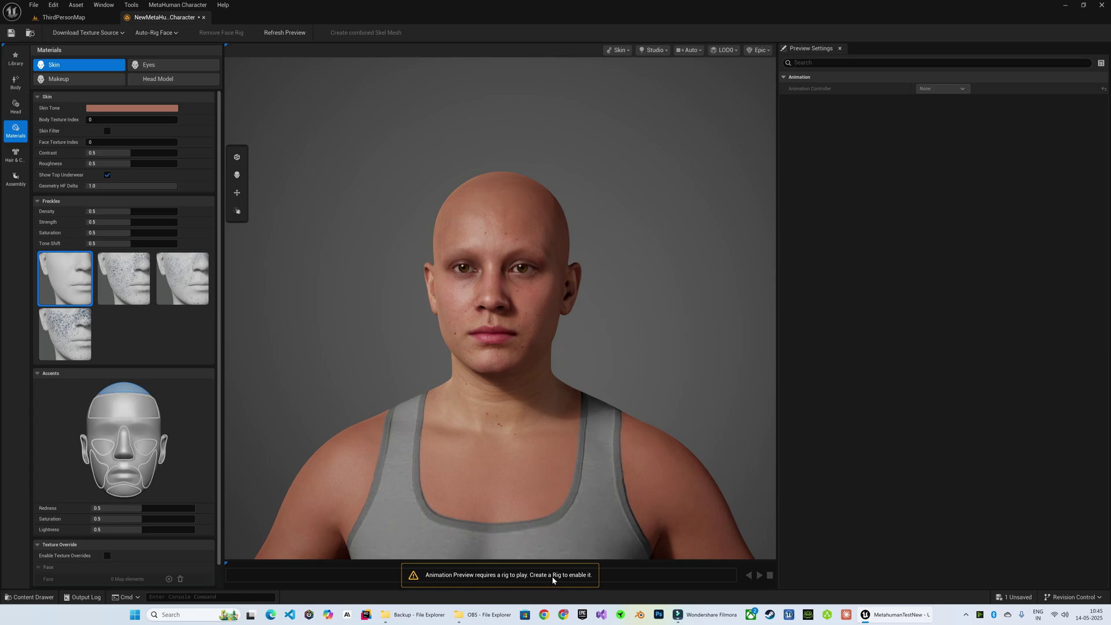
- Auto-rig the face with blend shapes and accept the MetaHuman Face Mesh Consent in the browser
left_click(15, 155)
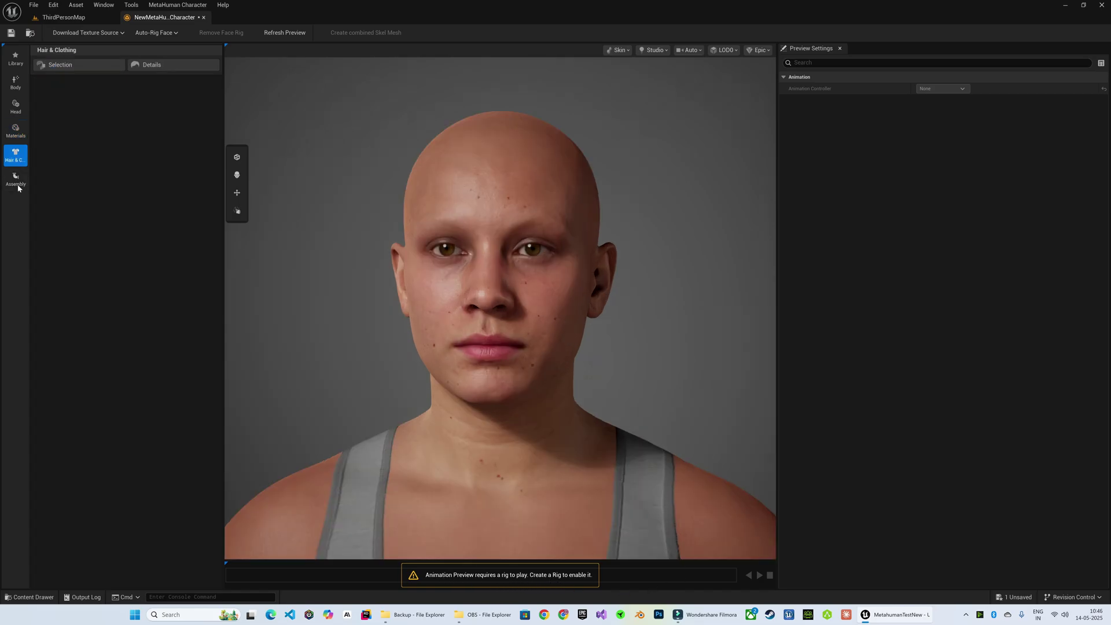
left_click(156, 33)
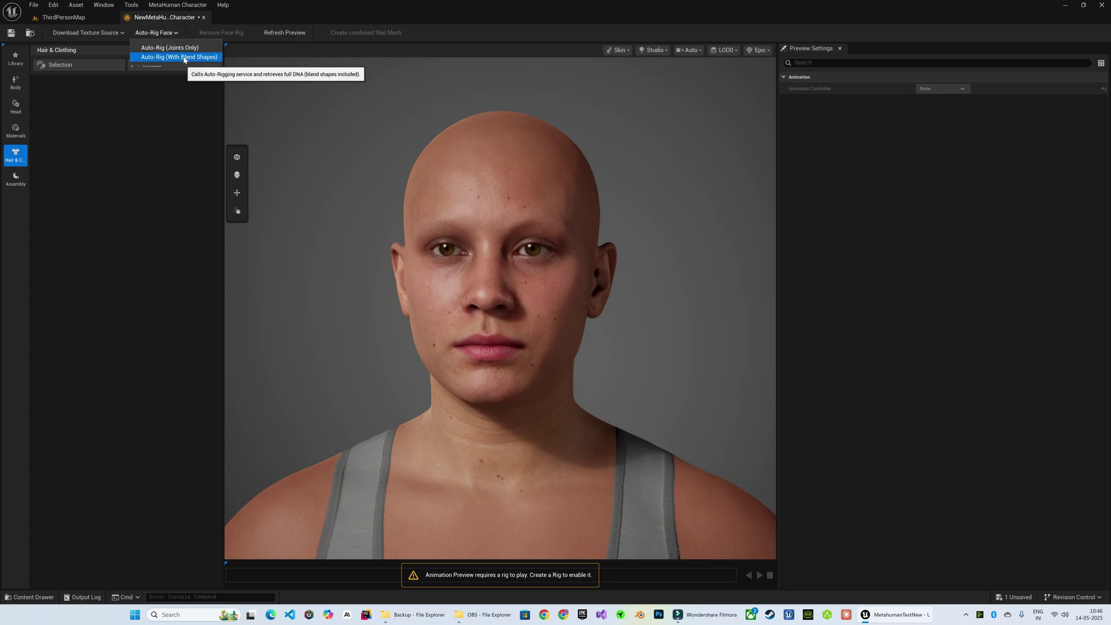
left_click(161, 57)
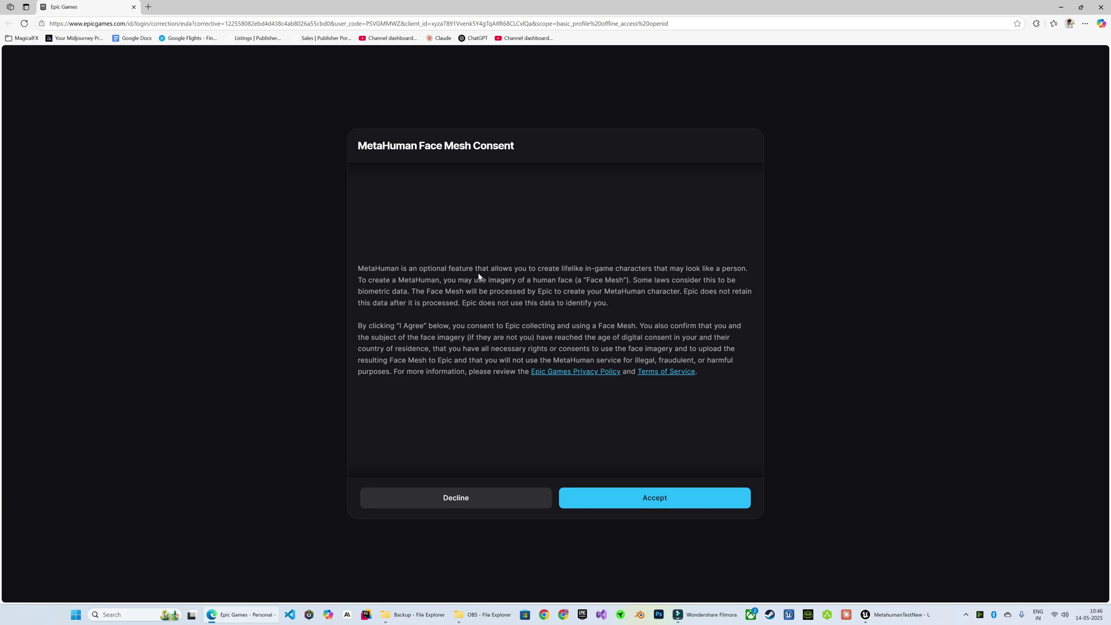
left_click(622, 491)
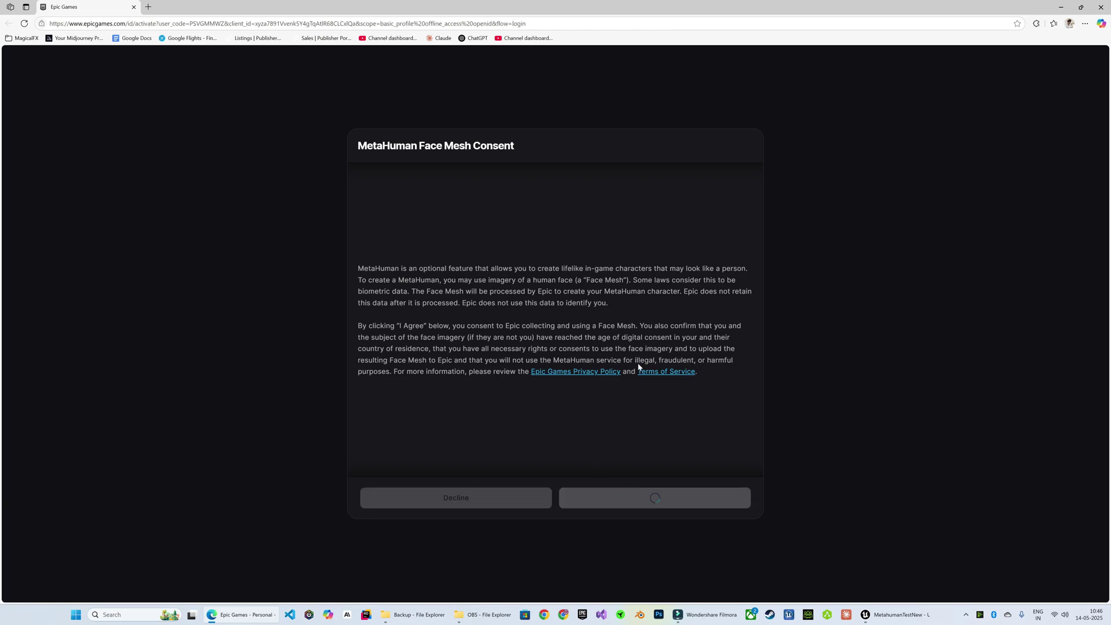
left_click(533, 394)
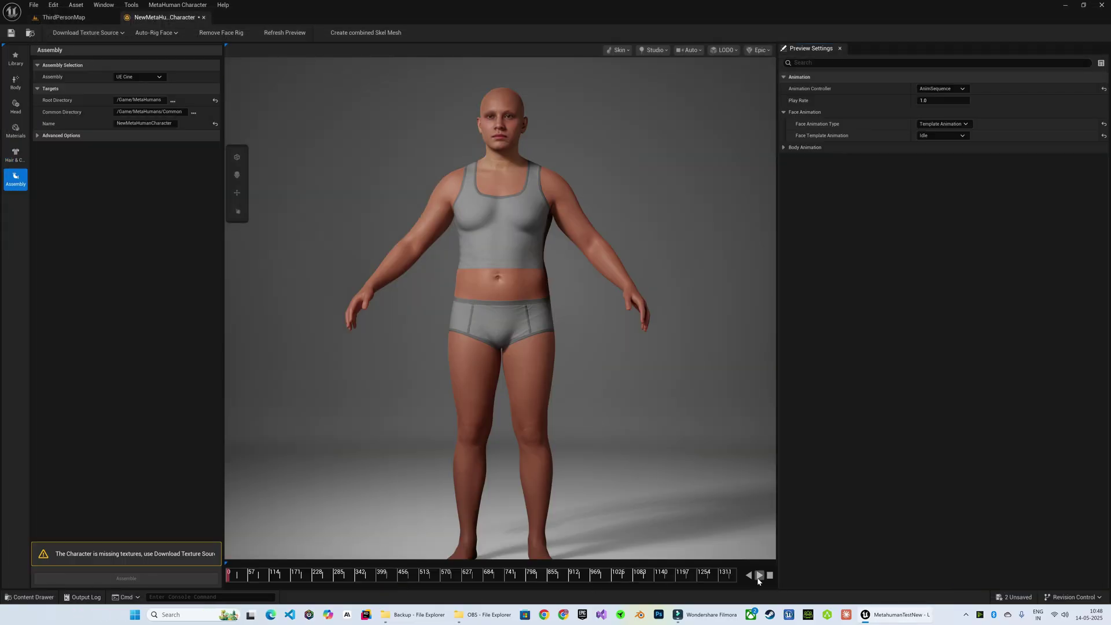
- Play the preview animation on the rigged character and watch it closer up
left_click(759, 575)
scroll(397, 370, "down", 1)
middle_click_drag(382, 386, 370, 370)
scroll(442, 245, "up", 3)
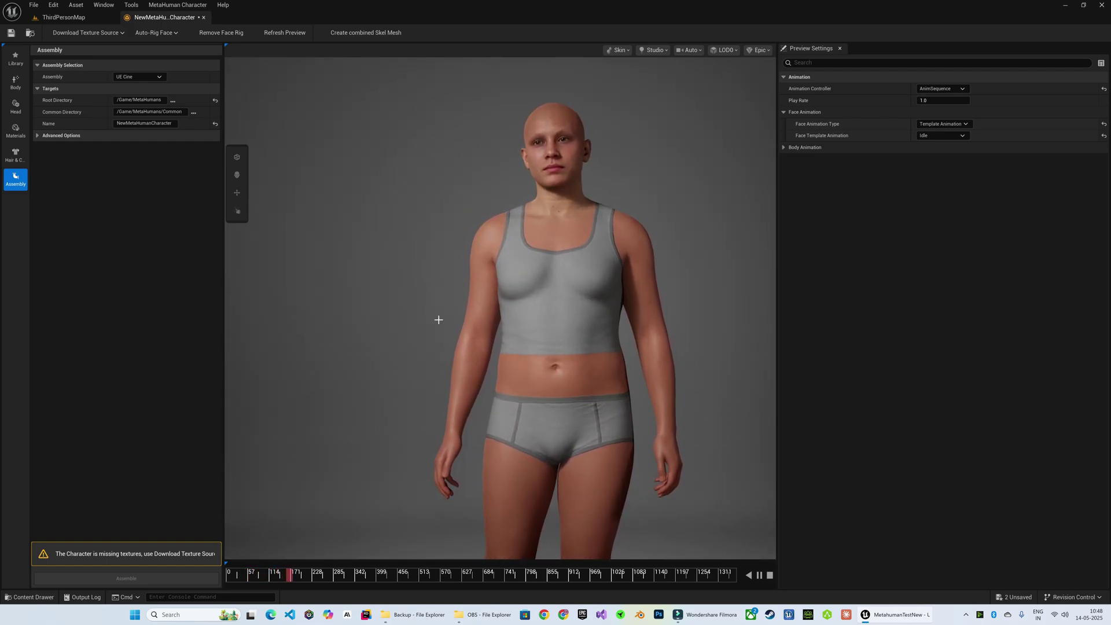
- Try the FaceROM face template animation and switch the preview to SupriseA
left_click(945, 138)
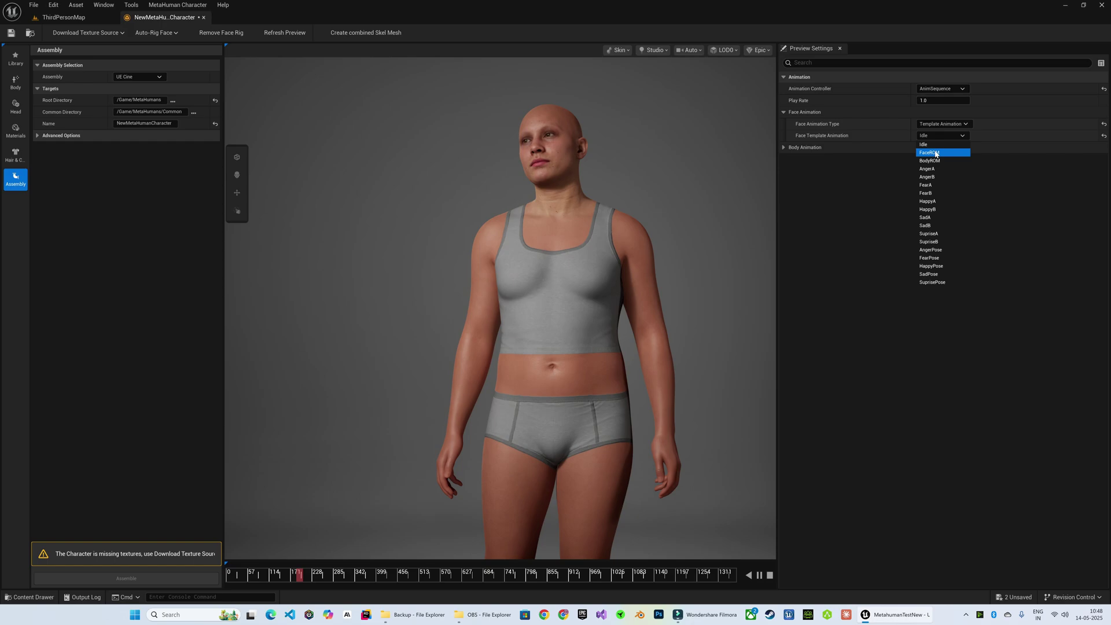
left_click(930, 153)
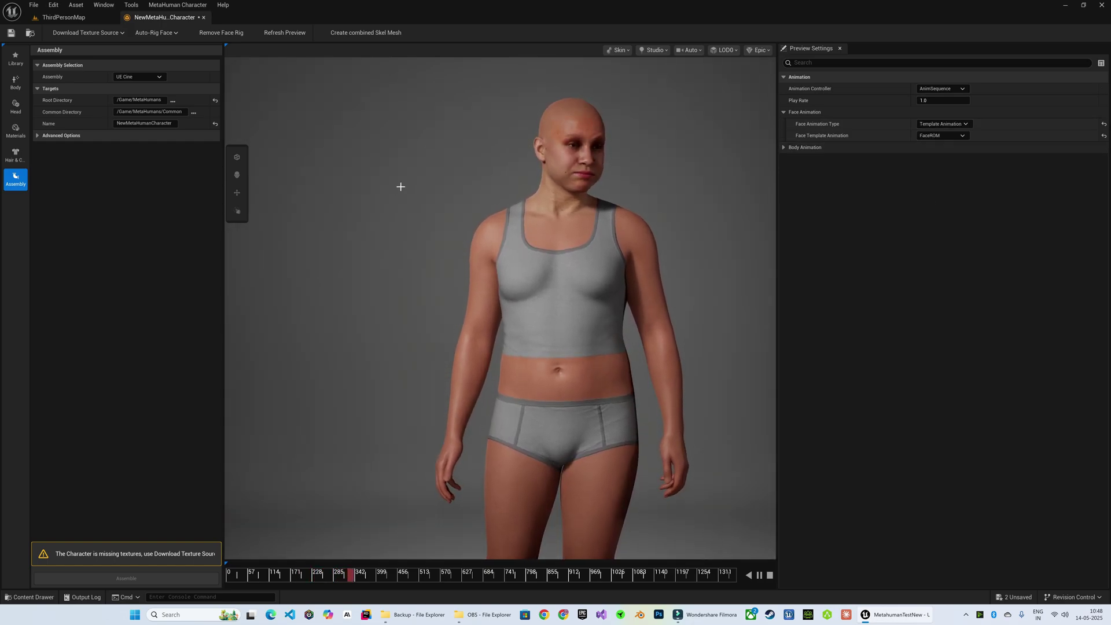
left_click(942, 136)
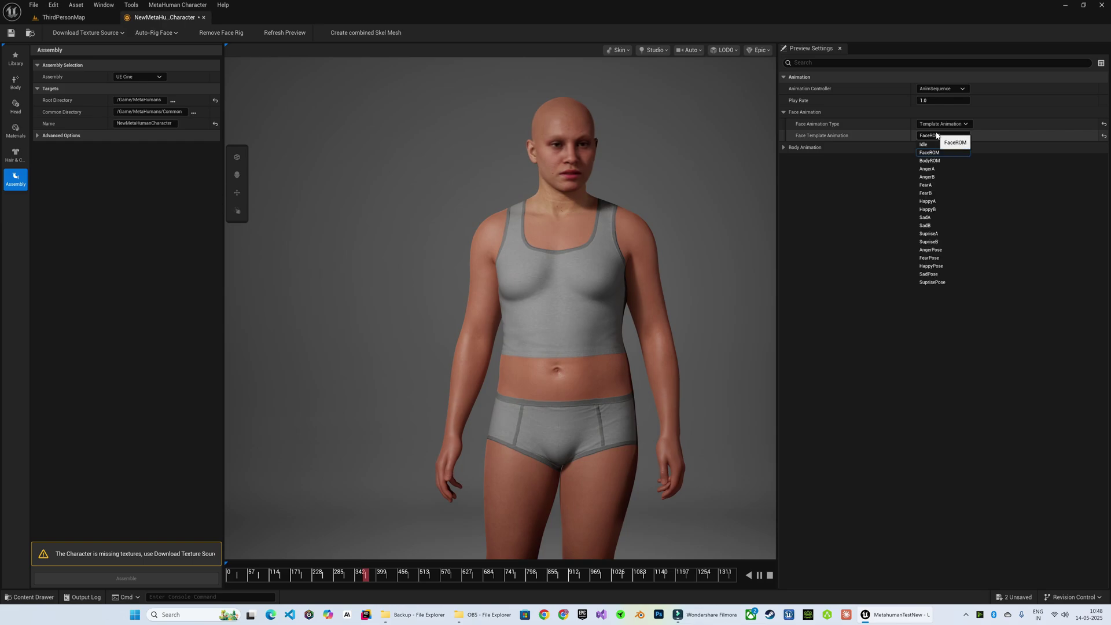
left_click(929, 233)
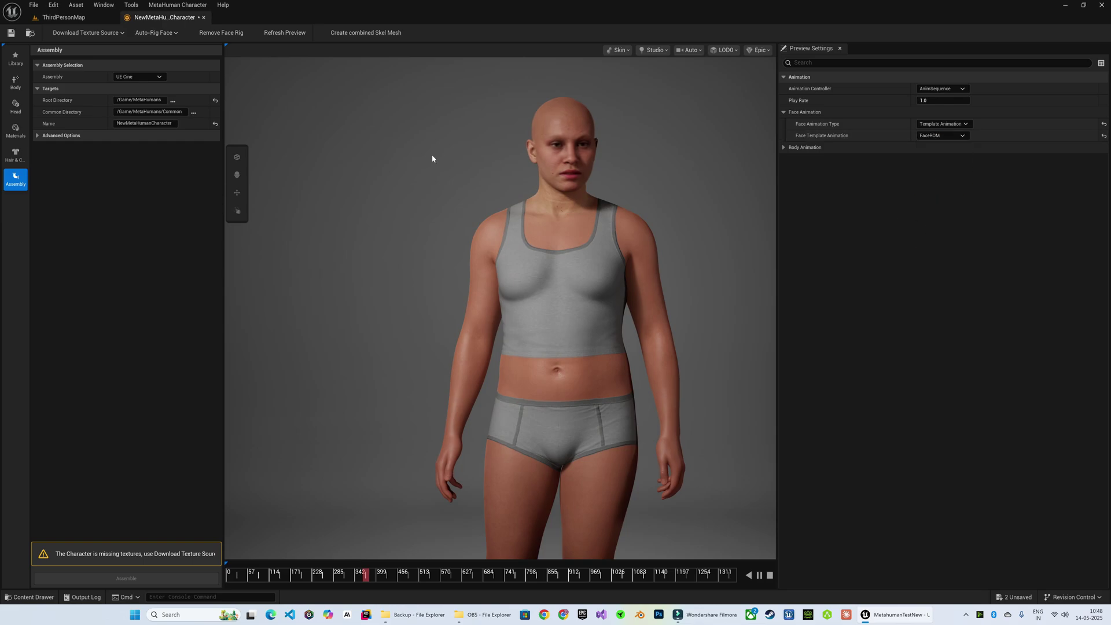
- Remove the face rig and open the character's skin material settings
left_click(15, 107)
left_click(15, 131)
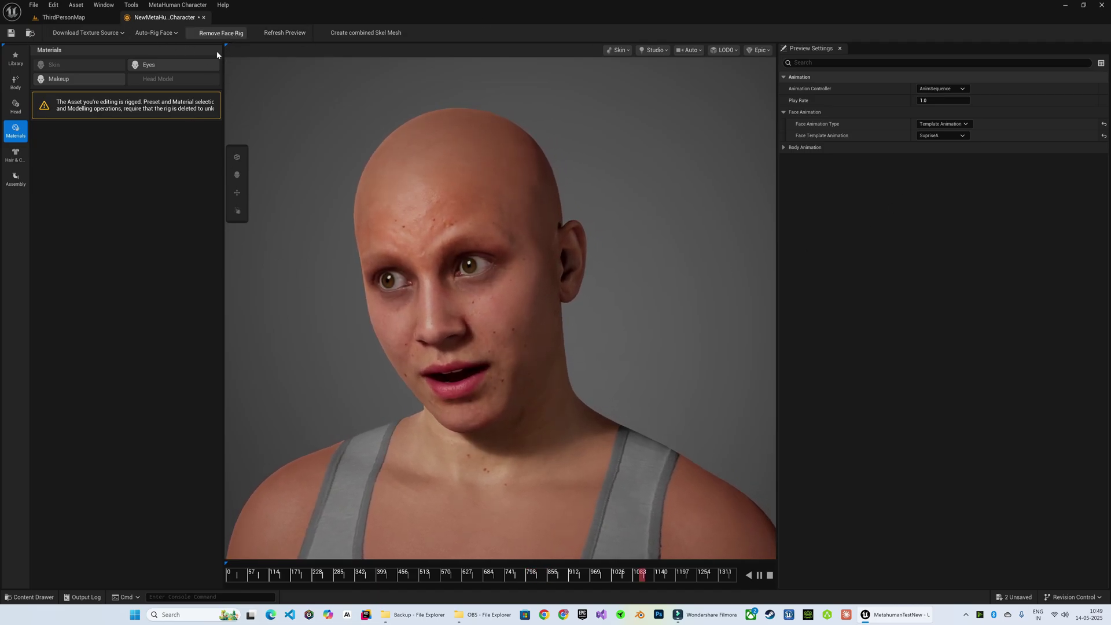
scroll(88, 416, "down", 1)
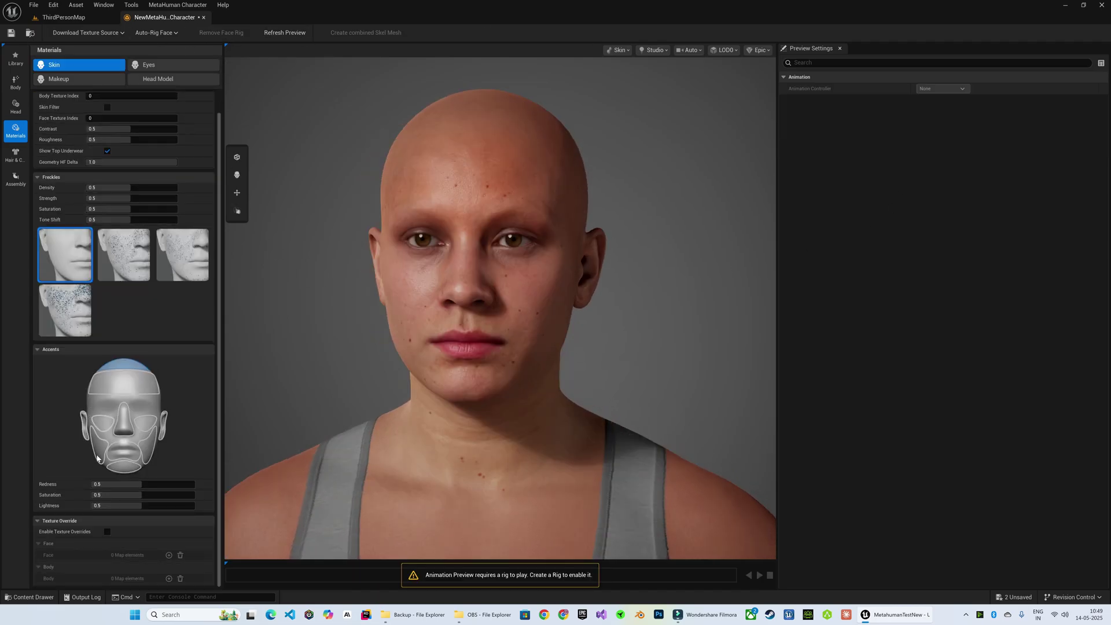
- Look through the hair, clothing and body sections and open the head geometry editing tools
left_click(15, 155)
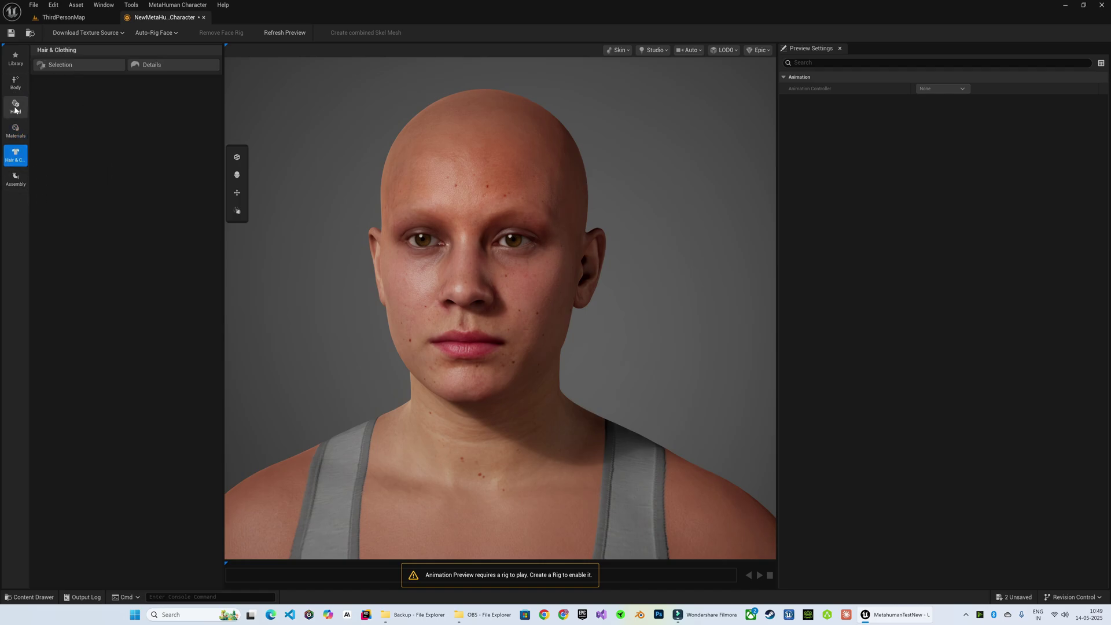
left_click(11, 86)
left_click(23, 110)
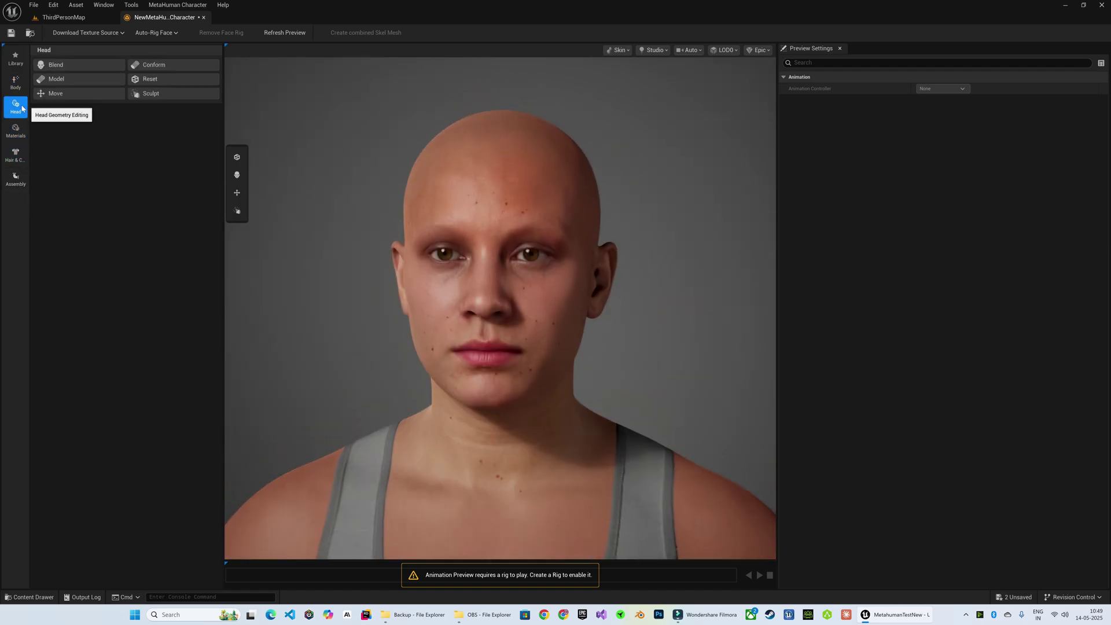
- Open the head's Blend tool and examine its preset slots and the blend regions on the face
left_click(54, 70)
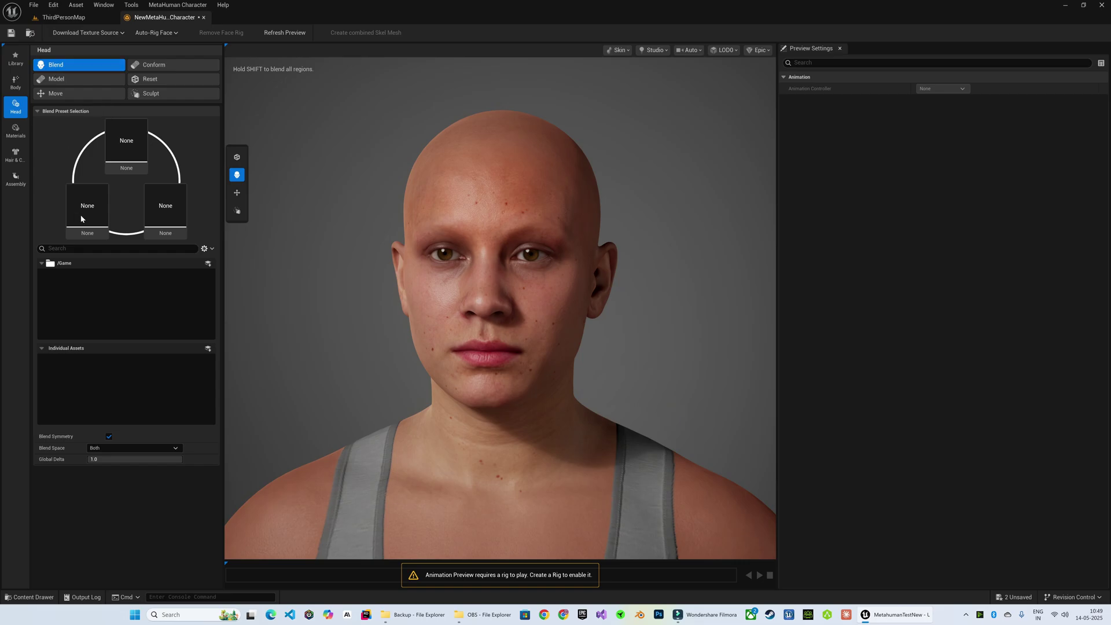
scroll(488, 184, "up", 5)
scroll(486, 133, "down", 5)
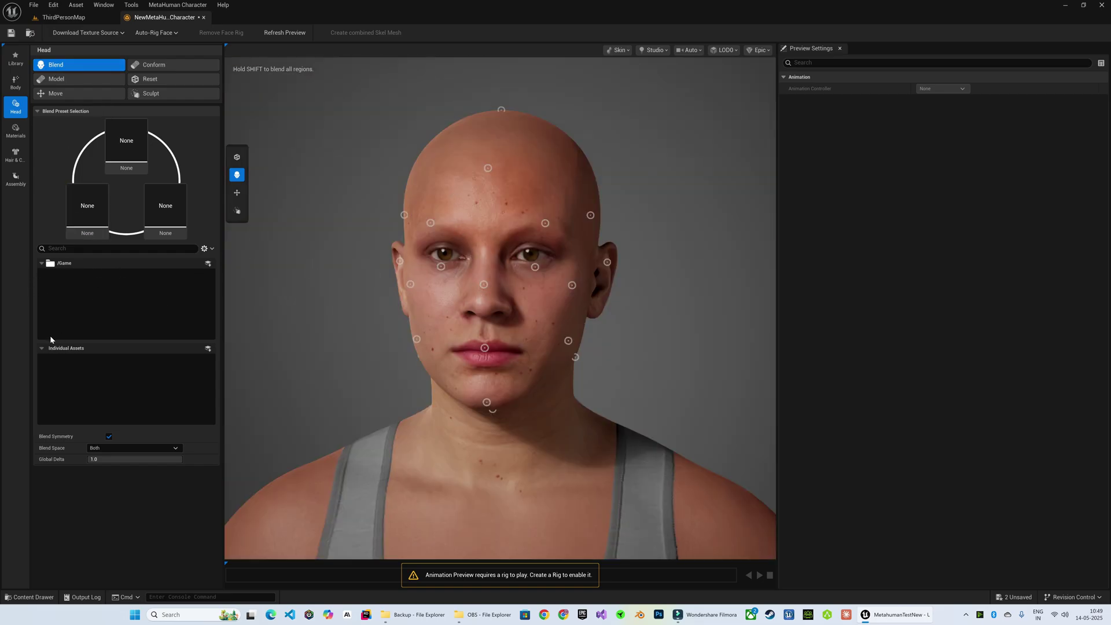
- Open the head's teeth modelling and adjust the shape and shift of the teeth with the control points
left_click(56, 79)
left_click_drag(155, 200, 177, 188)
left_click_drag(183, 213, 185, 211)
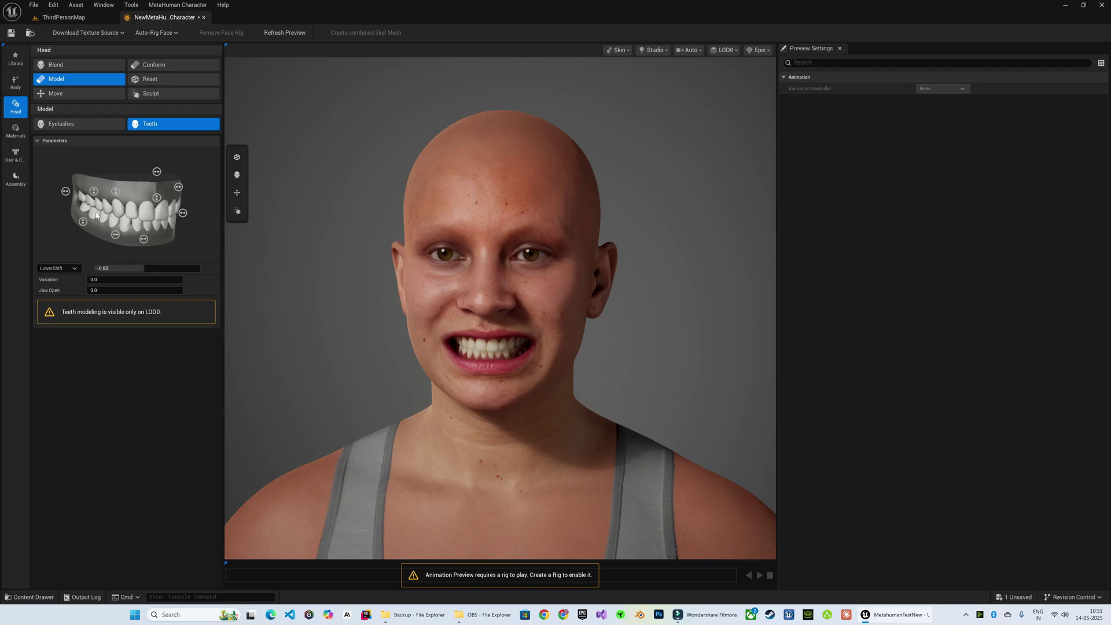
left_click_drag(109, 199, 76, 232)
left_click_drag(65, 191, 35, 183)
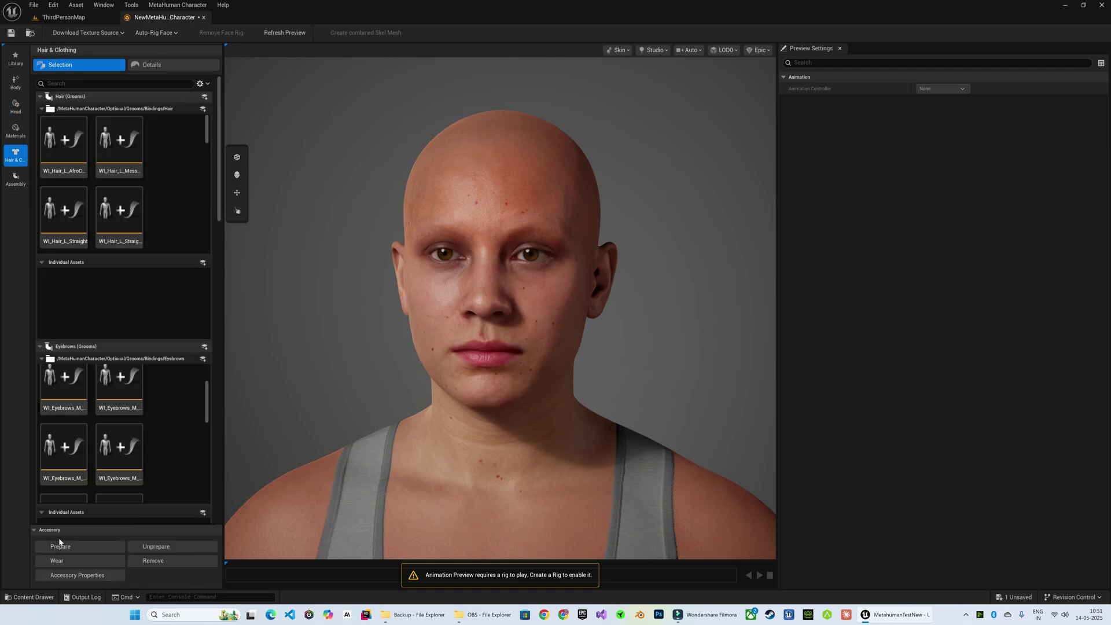
- Put the long afro curly hair groom on the character and try the long messy groom beside it
scroll(149, 452, "down", 5)
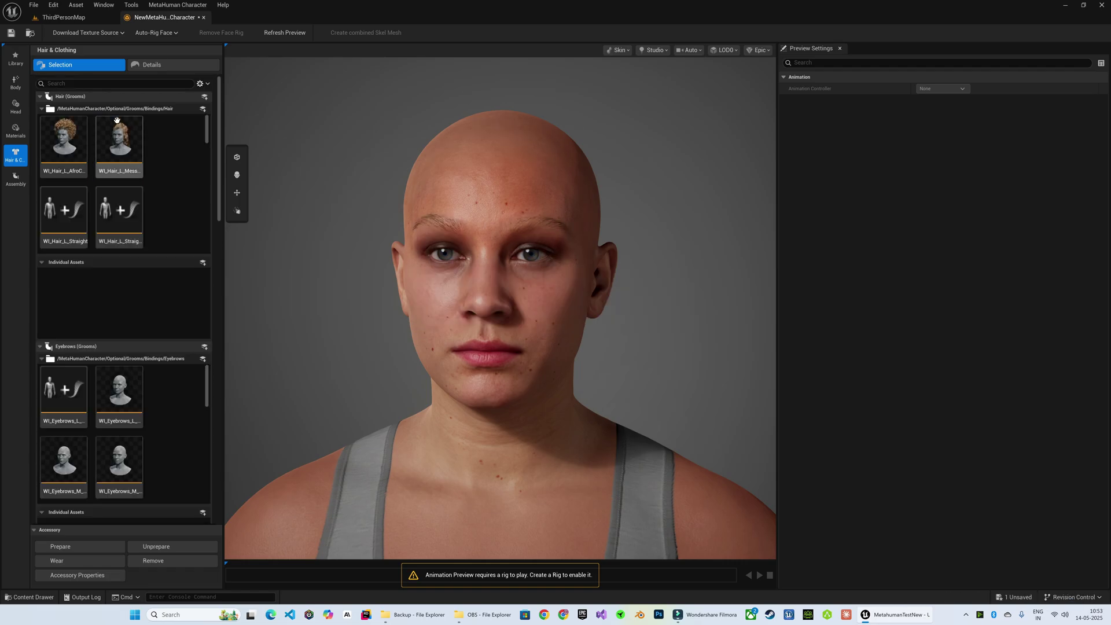
left_click(64, 139)
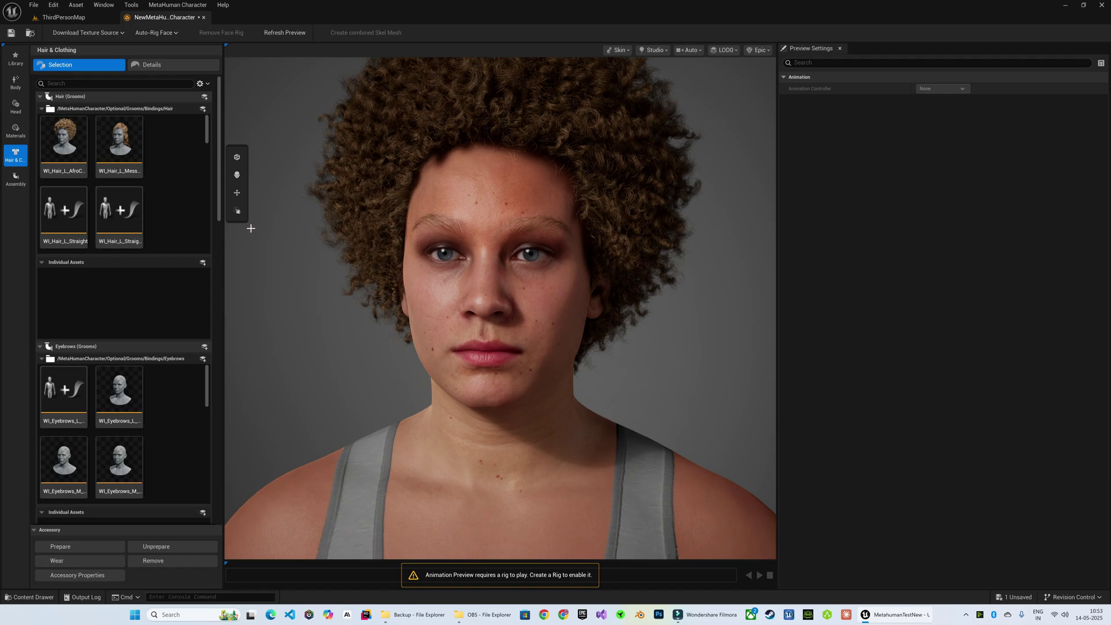
left_click(118, 139)
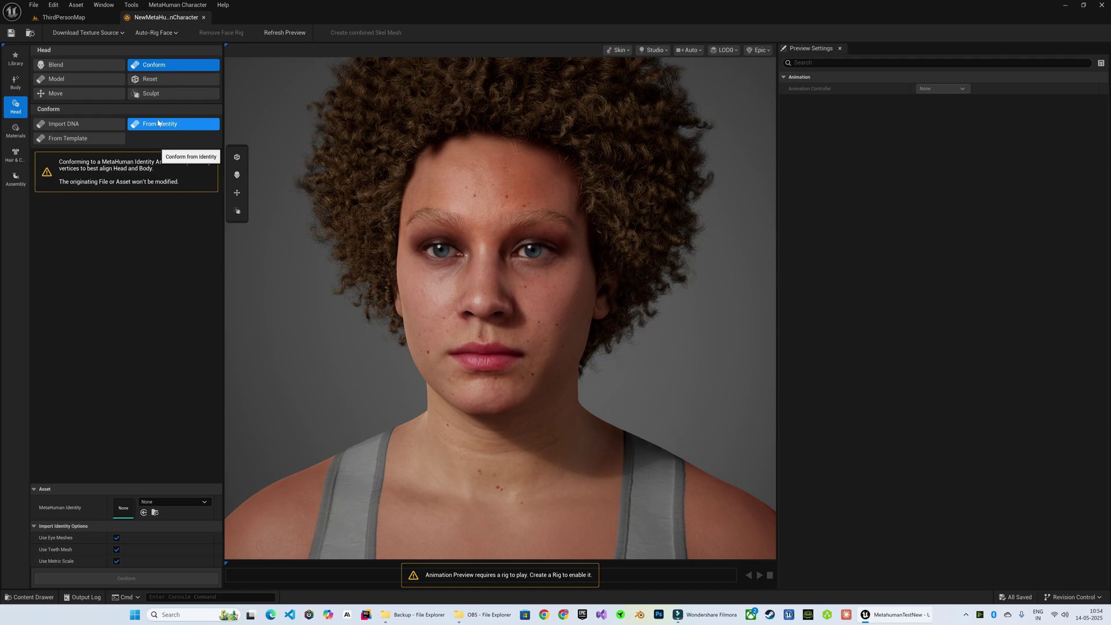
- Conform the head from a template using the Ada_StaticMesh mesh
left_click(69, 138)
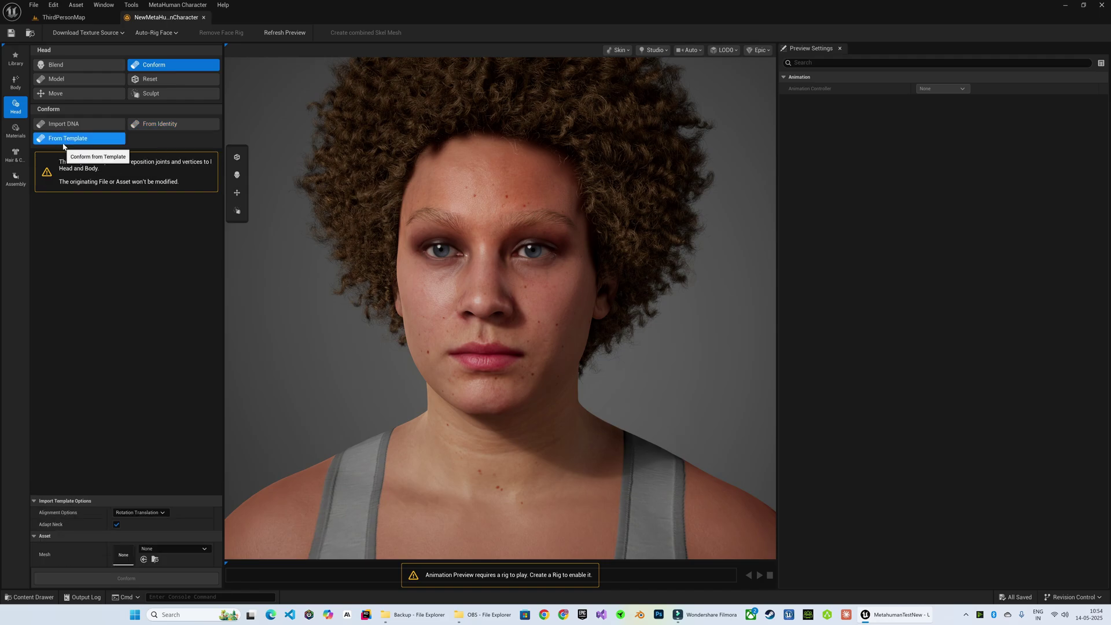
left_click(173, 549)
mouse_move(204, 515)
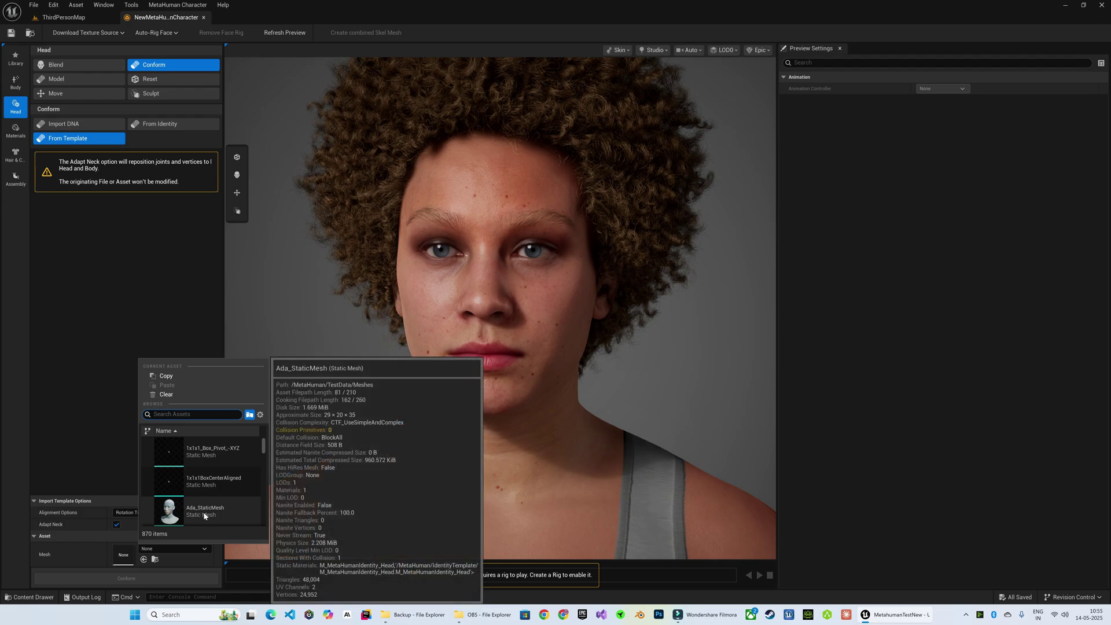
left_click(204, 512)
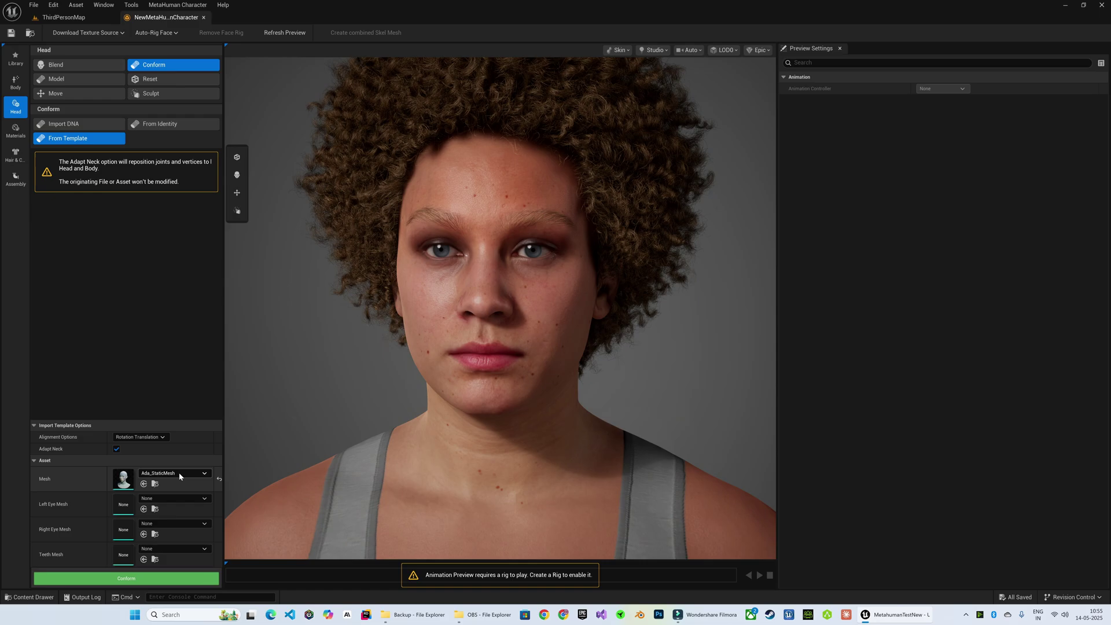
left_click(126, 578)
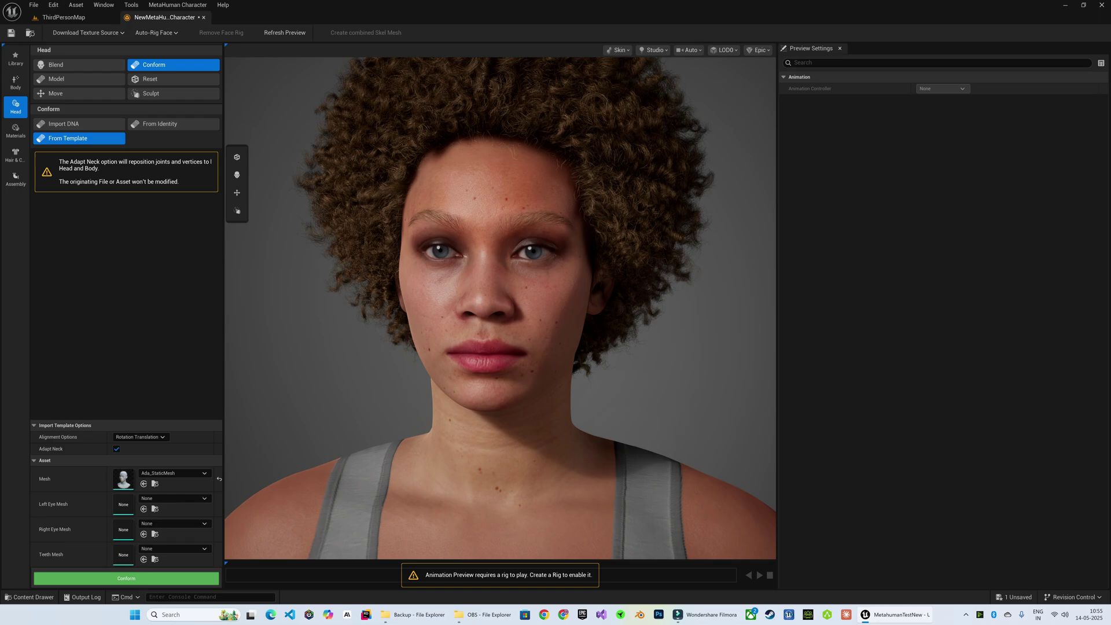
- Open the parametric body model and raise Body Type to about 3.7 and Muscularity to about 1.3
left_click(15, 82)
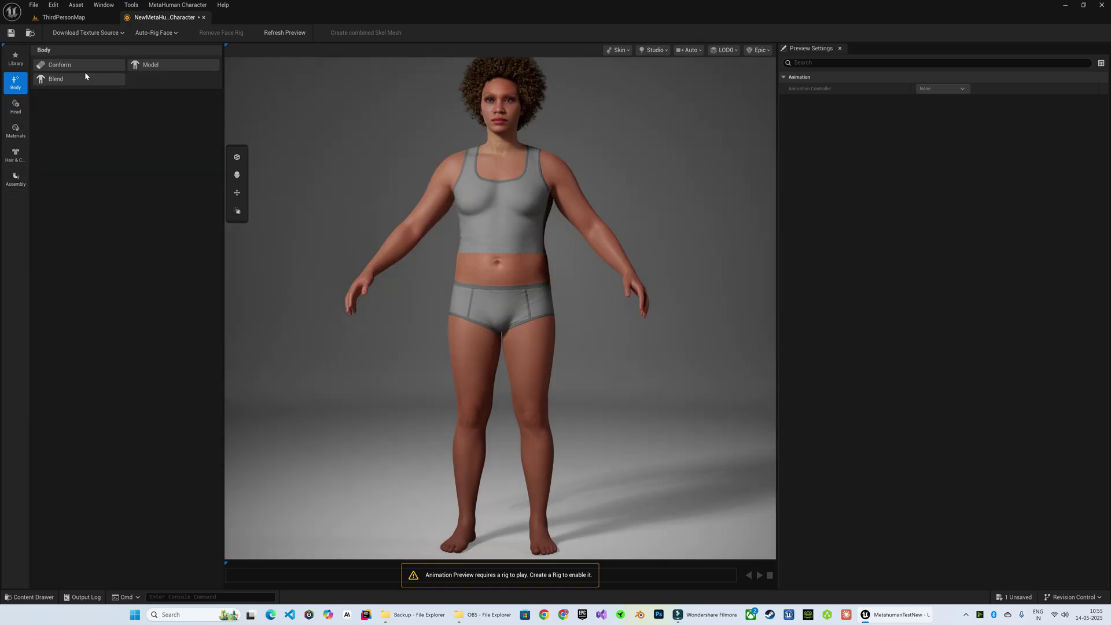
left_click(139, 65)
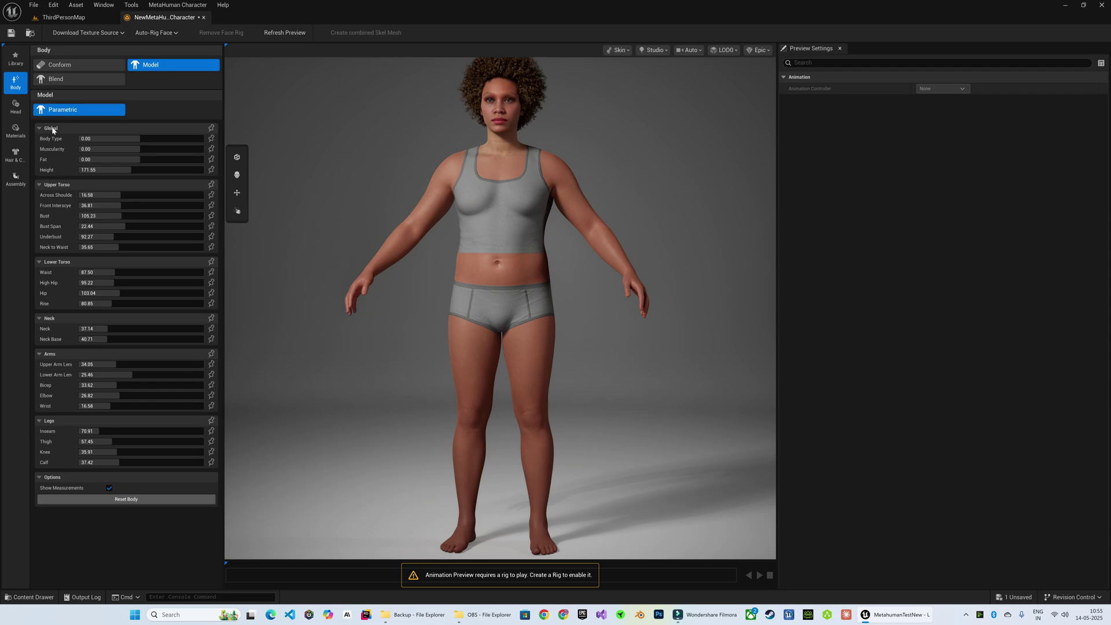
left_click_drag(136, 139, 161, 139)
key("ctrl+z")
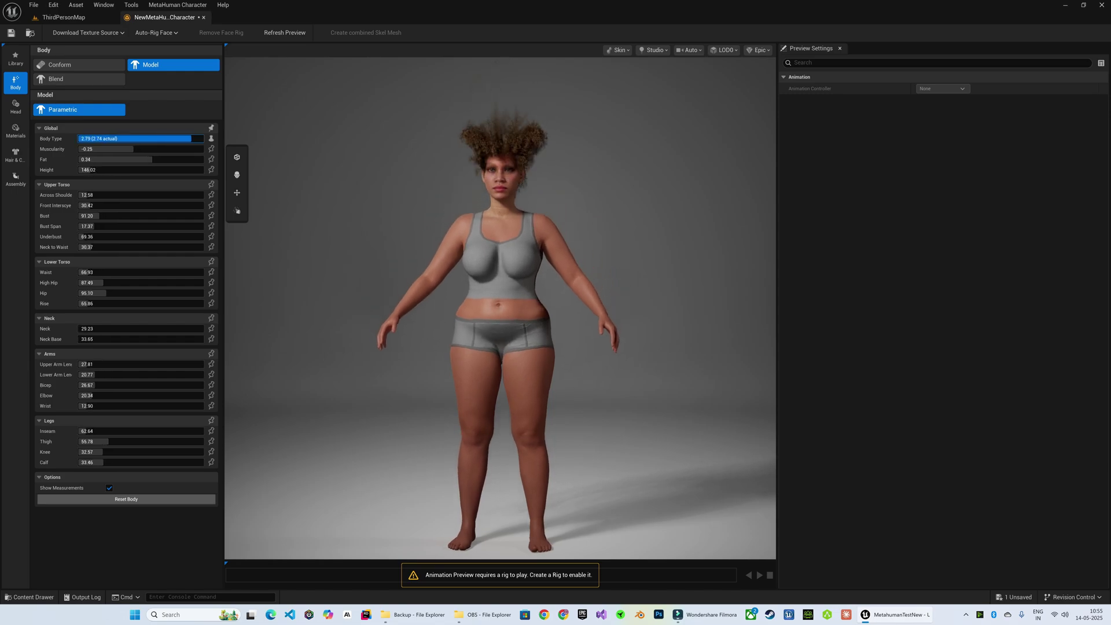
left_click(16, 154)
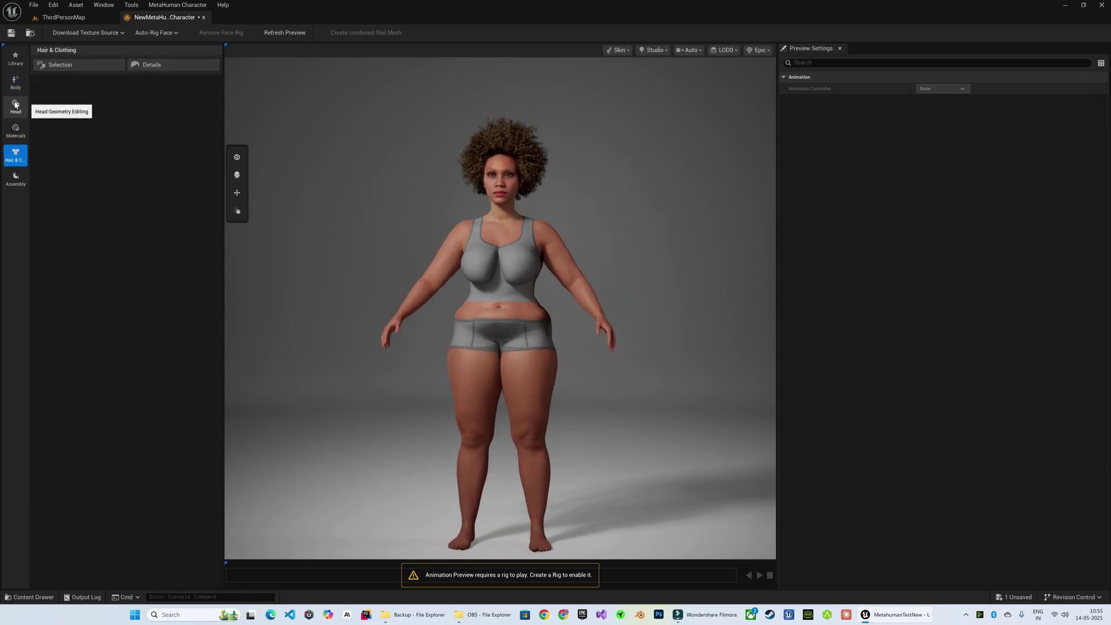
left_click(16, 82)
left_click(151, 65)
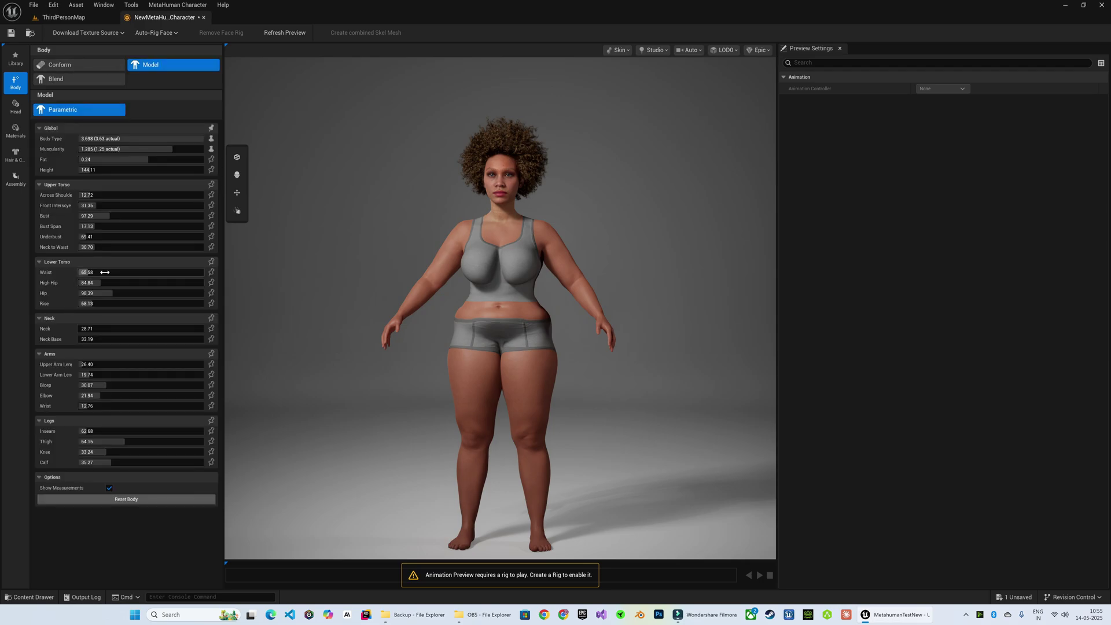
- Adjust the hip and rise measurements and the upper and lower arm lengths of the body
left_click_drag(92, 293, 124, 304)
left_click_drag(93, 365, 103, 364)
left_click_drag(92, 375, 109, 375)
- Set Muscularity to 0, Body Type to 2 and Fat to 0, and shorten the Height to about 149.9
mouse_move(132, 139)
left_mouse_down()
mouse_move(78, 139)
mouse_move(203, 139)
mouse_move(92, 149)
mouse_move(128, 149)
left_mouse_up()
left_click(163, 149)
type("0")
key("Return")
left_click(153, 137)
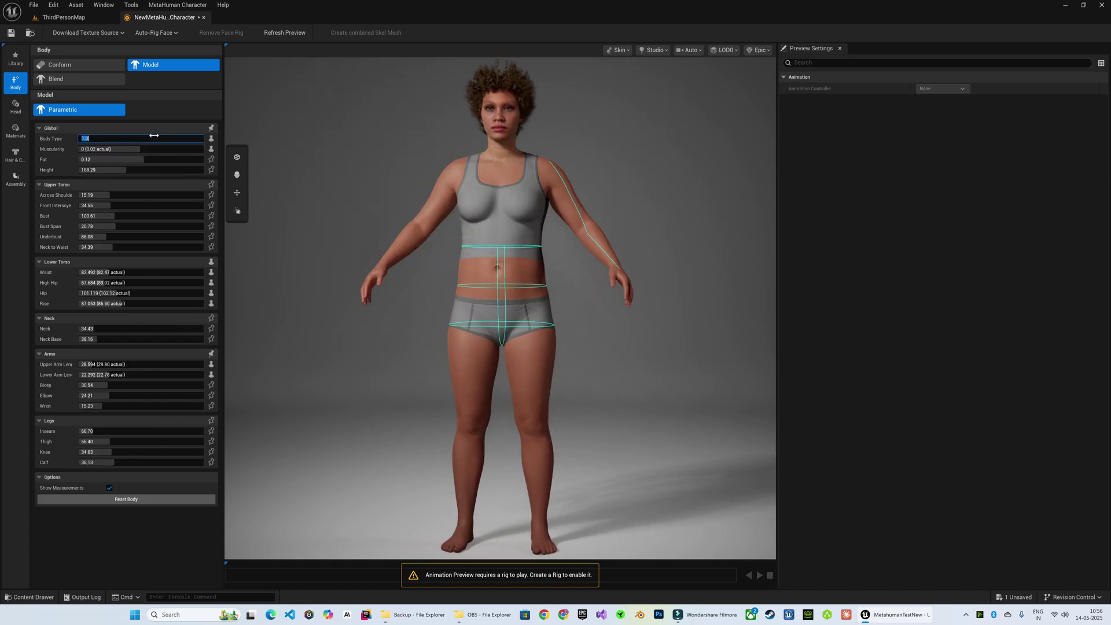
type("3")
key("Return")
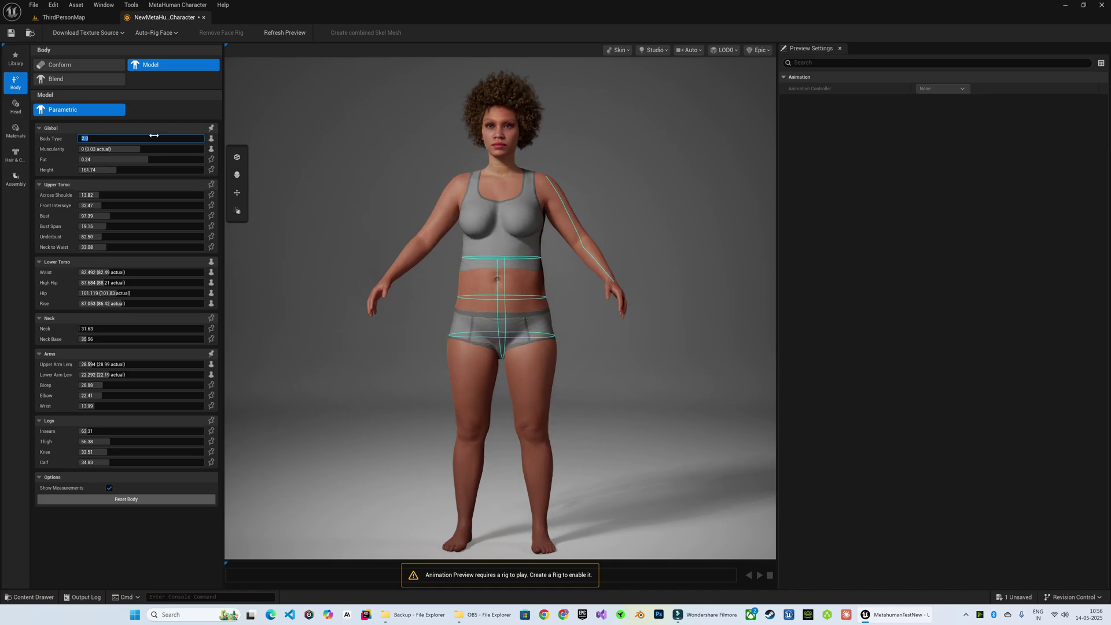
left_click(142, 160)
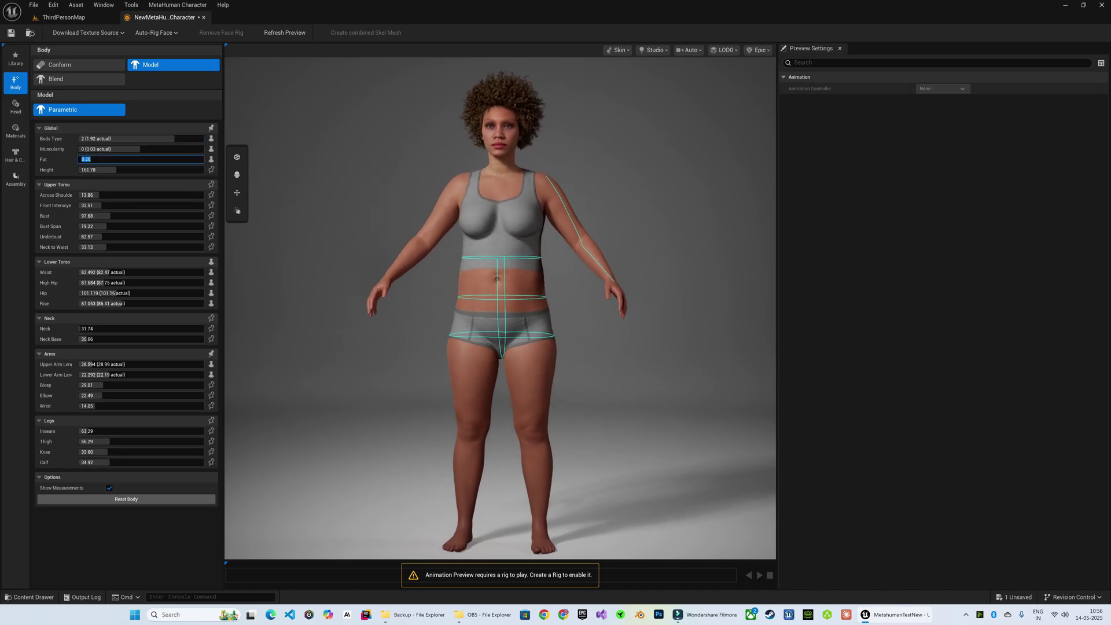
left_click_drag(135, 169, 80, 170)
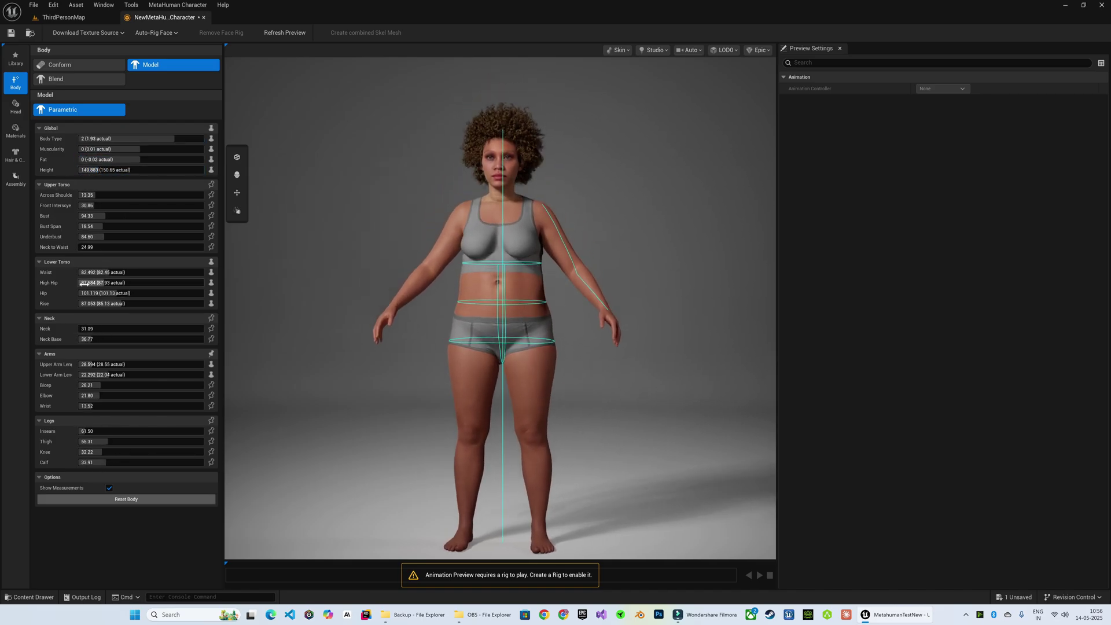
- Reset the body, then set Body Type to 0, Muscularity to about -2.5, Fat to about -0.3 and Height to about 161.9
left_click(116, 499)
left_click_drag(134, 139, 79, 150)
key("Return")
left_click_drag(154, 162, 107, 162)
type("-0.35")
key("Return")
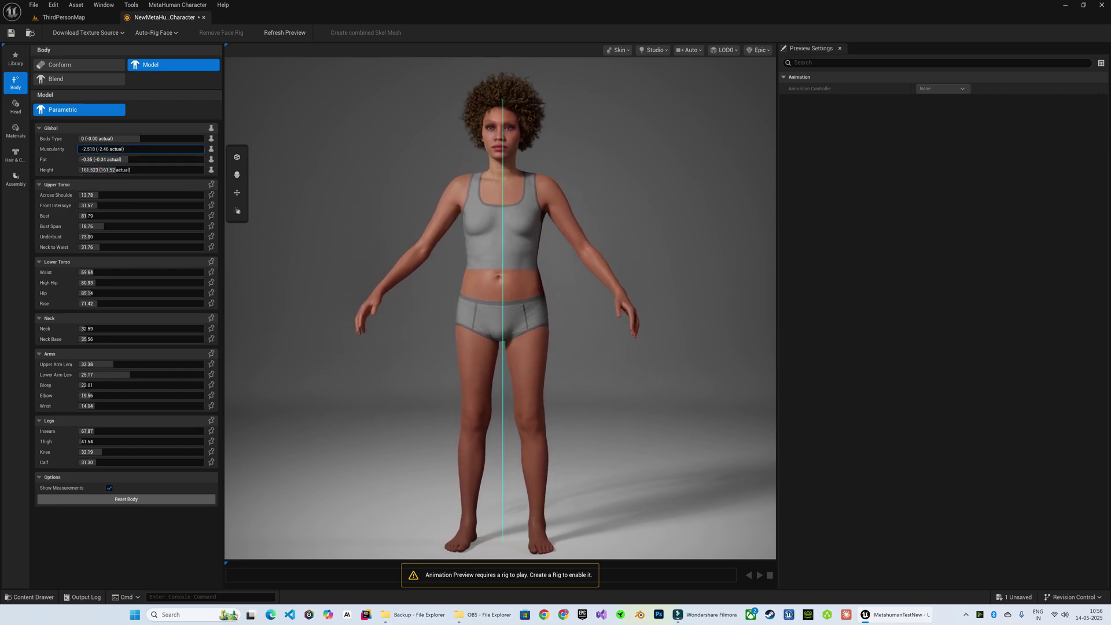
scroll(571, 239, "down", 3)
left_click_drag(620, 214, 434, 220, "alt")
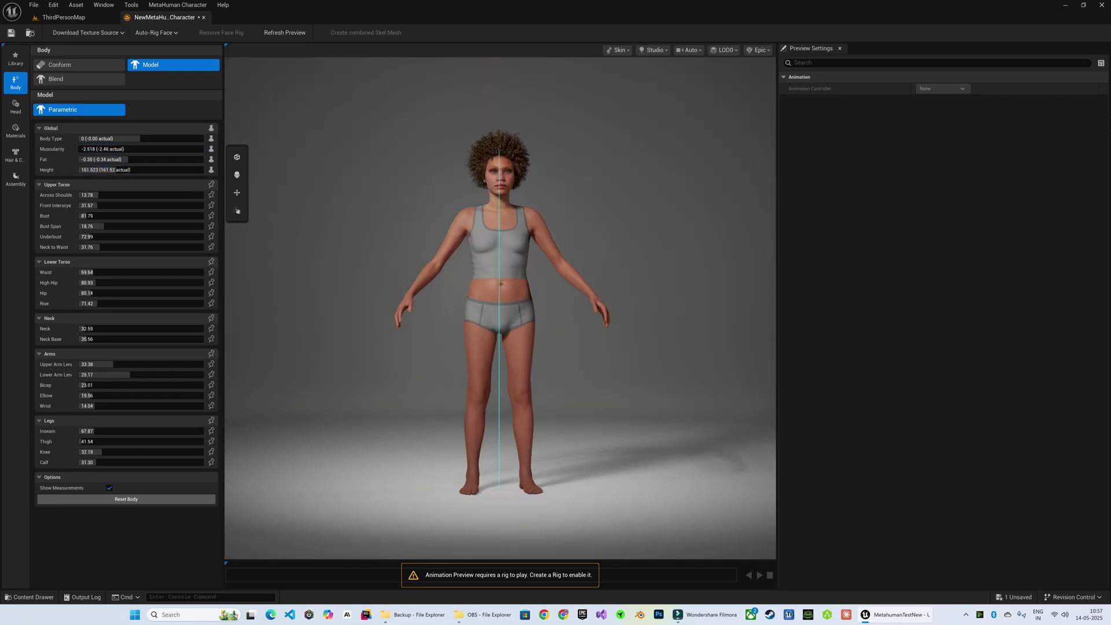
left_click(103, 184)
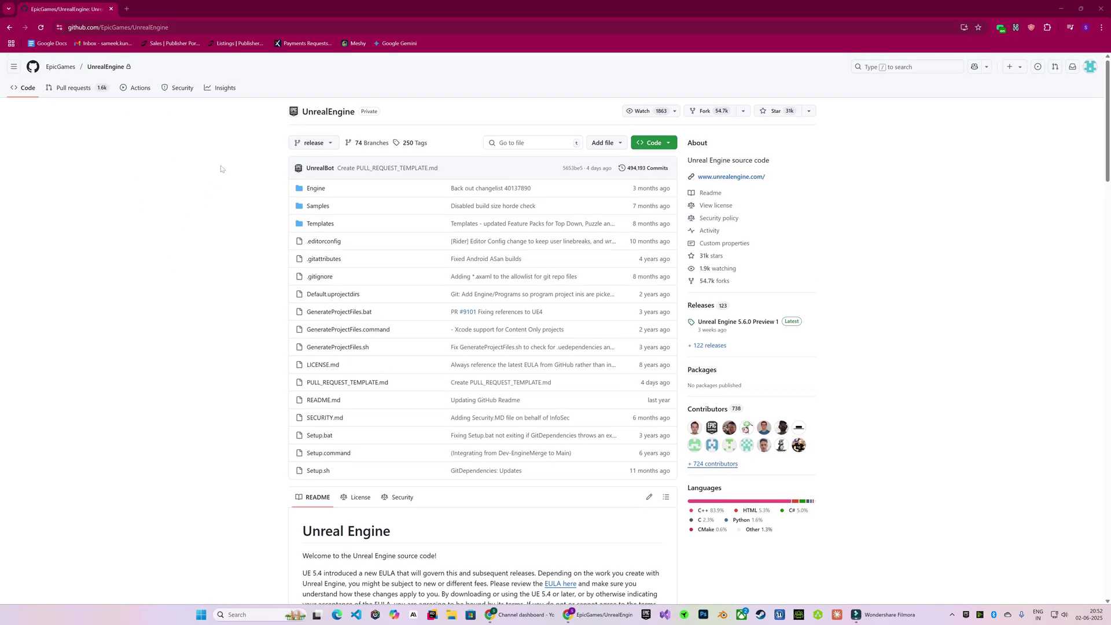
- Switch the UnrealEngine GitHub repository to the ue5-main branch and open the Plugins folder inside Engine
left_click(314, 143)
scroll(318, 252, "down", 3)
left_click(319, 251)
left_click(316, 217)
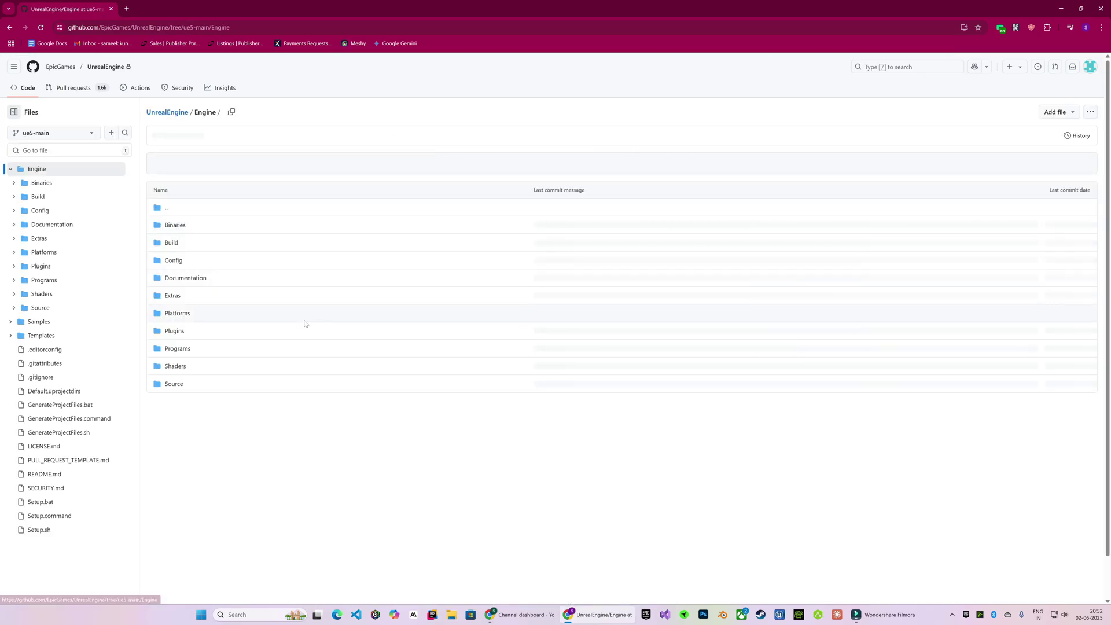
left_click(317, 325)
scroll(219, 379, "down", 10)
left_click(179, 331)
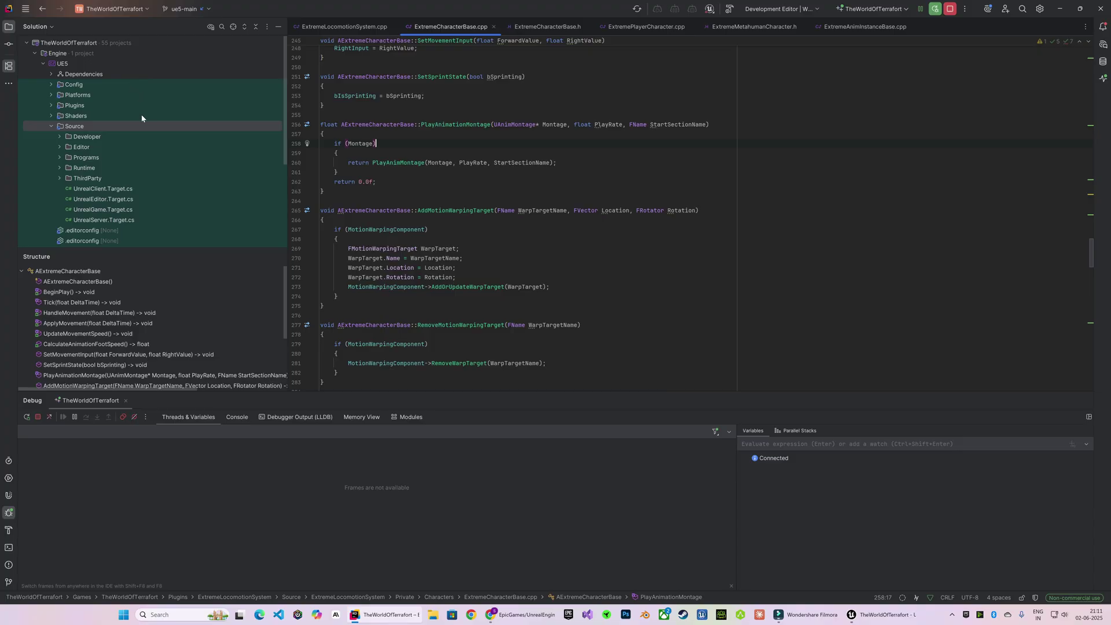
- Switch to the code editor with the TheWorldOfTerrafort solution and look through the engine's Source folder
left_click(102, 126)
scroll(100, 136, "down", 3)
scroll(98, 141, "up", 3)
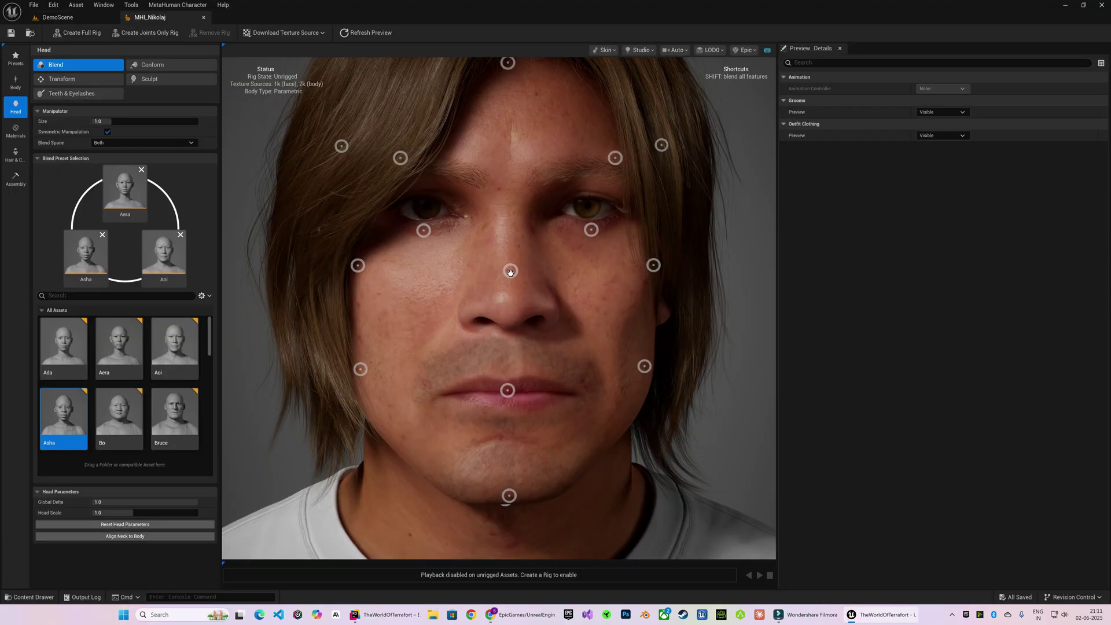
- Reshape the MHI_Nikolaj face by blending the mouth region and moving the chin, jaw, cheek, temple and brow manipulators
left_click_drag(508, 390, 509, 318)
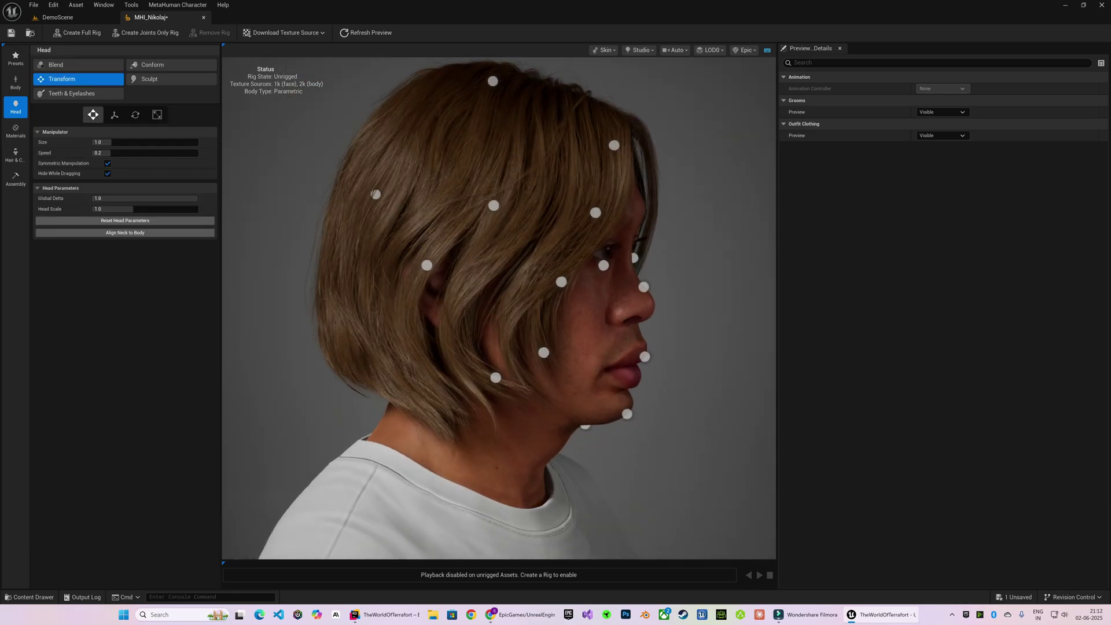
mouse_move(629, 387)
left_mouse_down()
mouse_move(625, 419)
mouse_move(626, 405)
left_mouse_up()
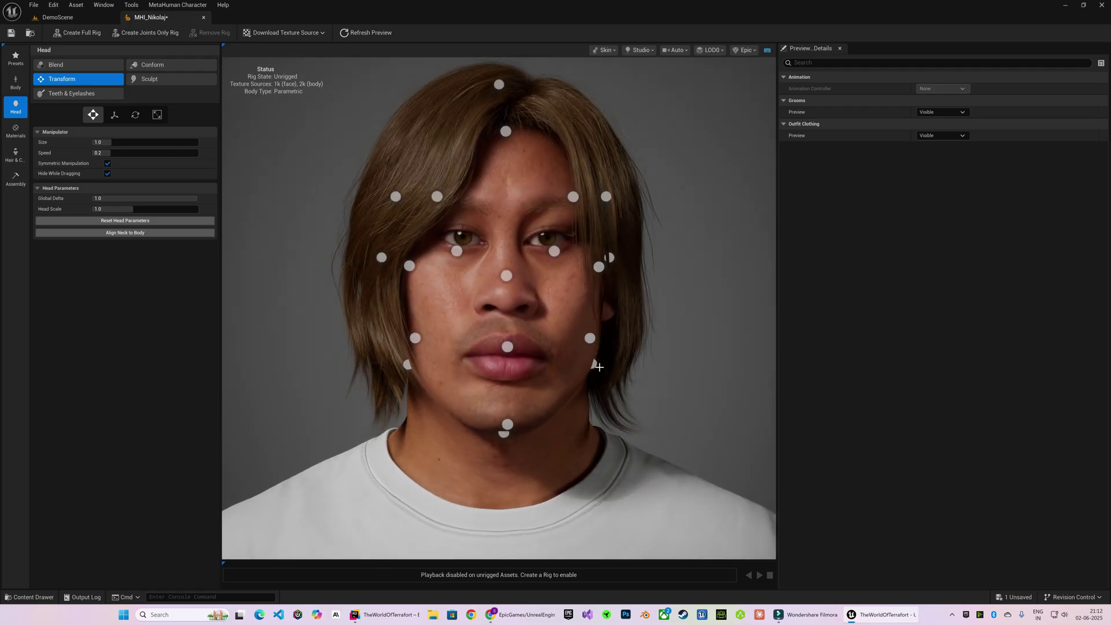
left_click_drag(598, 367, 602, 347)
mouse_move(599, 267)
left_mouse_down()
mouse_move(591, 275)
mouse_move(617, 261)
left_mouse_up()
mouse_move(605, 196)
left_mouse_down()
mouse_move(617, 196)
mouse_move(602, 194)
left_mouse_up()
mouse_move(573, 197)
left_mouse_down()
mouse_move(565, 191)
mouse_move(569, 207)
left_mouse_up()
left_click_drag(413, 275, 374, 263)
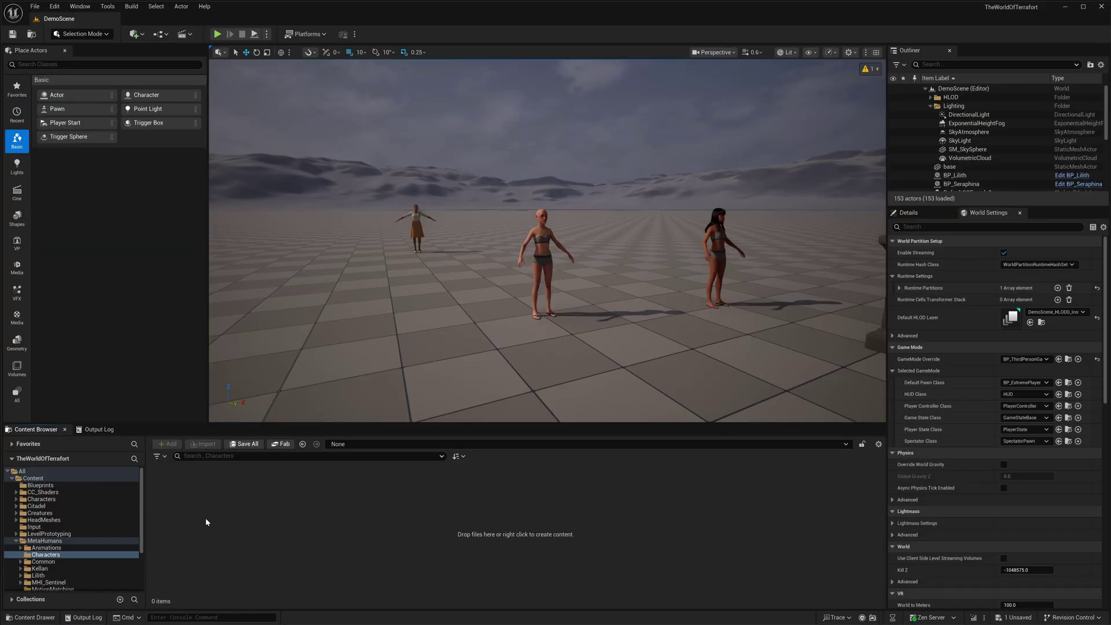
- Create a MetaHuman Character asset named MHC_Seraphina in the MetaHumans/Characters folder and open it
right_click(207, 522)
mouse_move(254, 433)
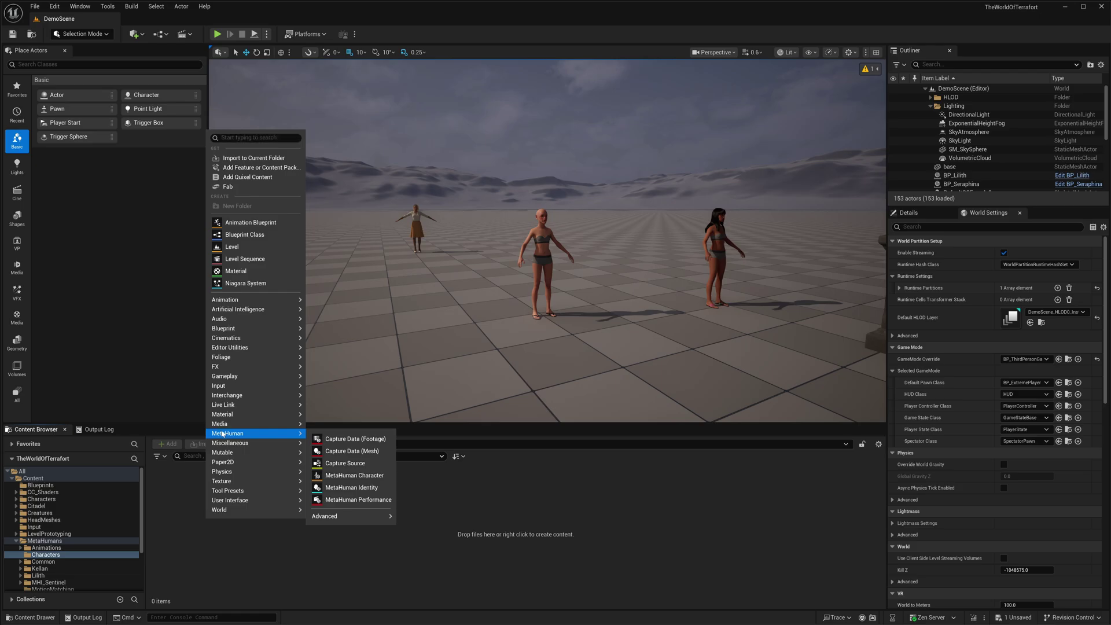
left_click(346, 475)
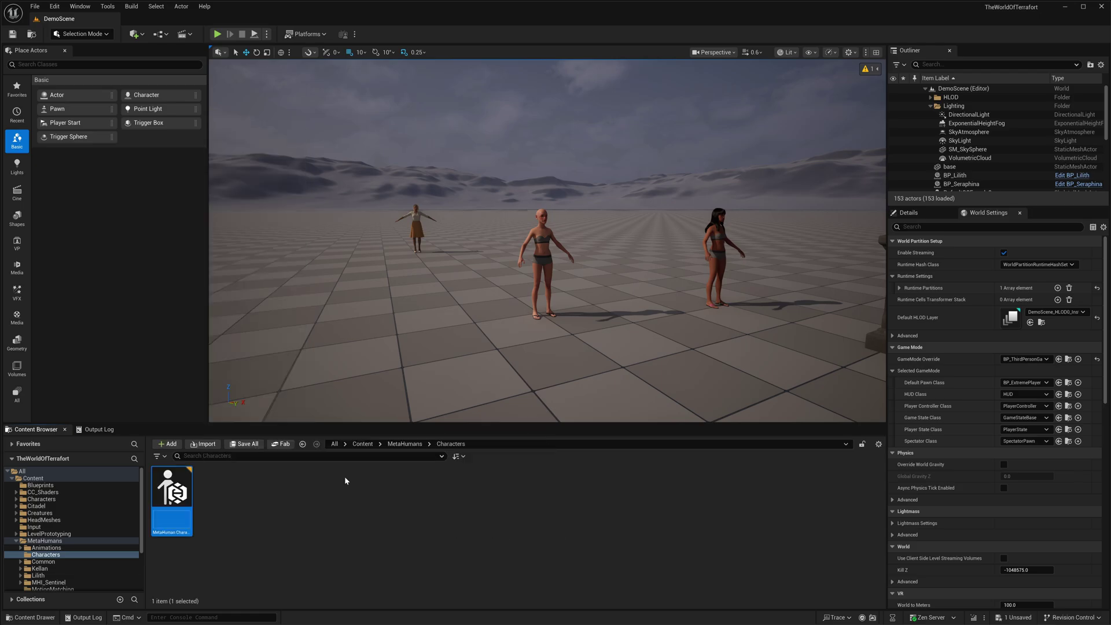
type("MHC_Seraphina")
key("Return")
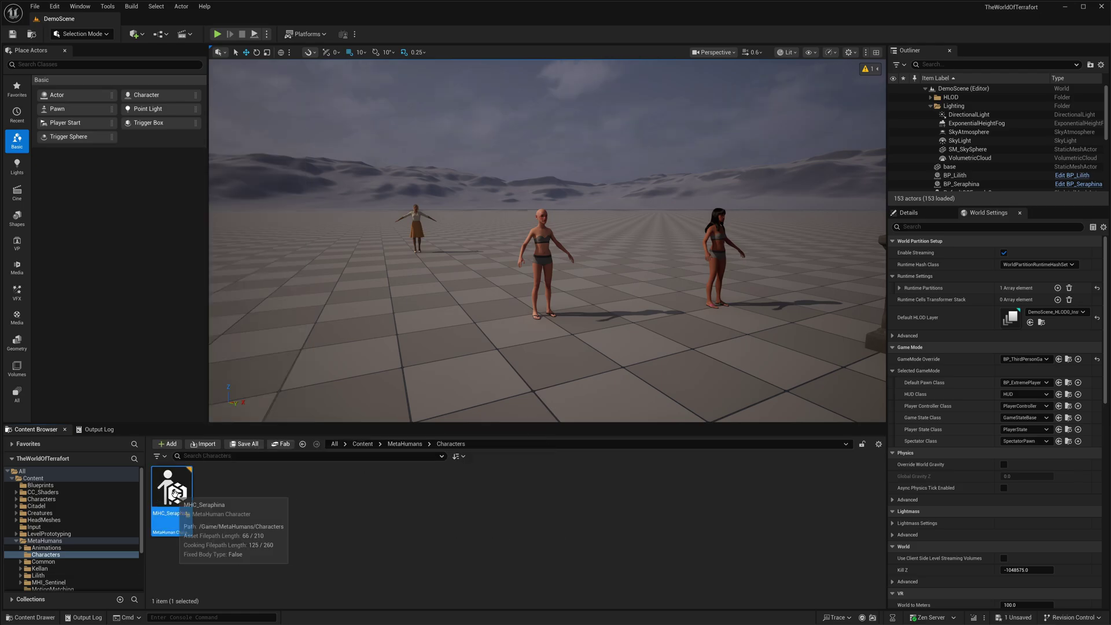
double_click(185, 520)
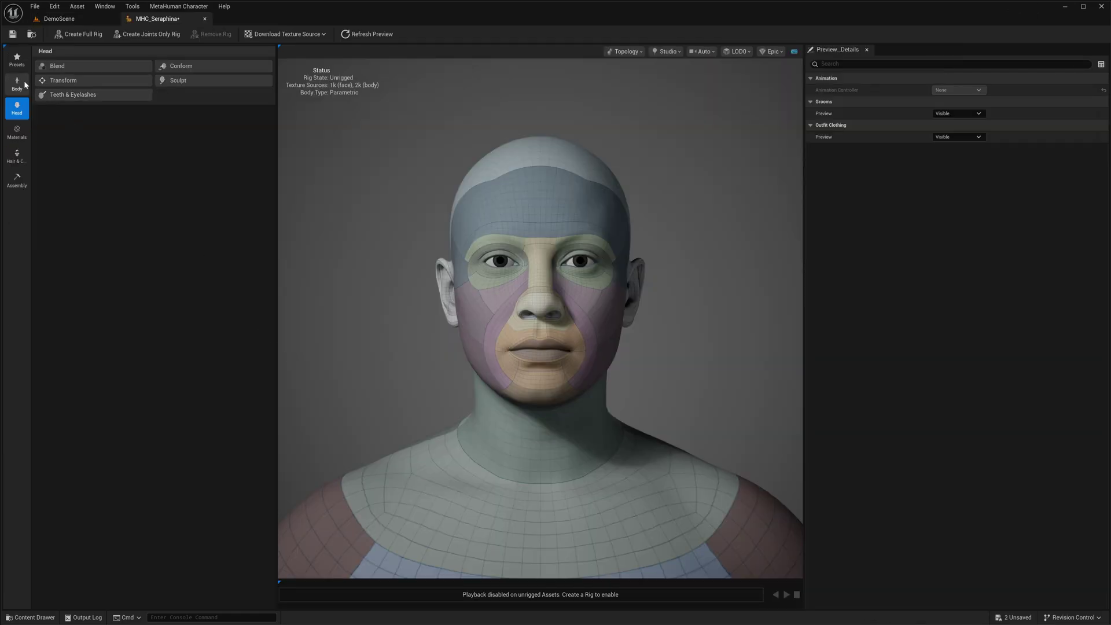
- Open the body blend tools and assign the Ada, Aera and Celeste presets to the three blend slots
left_click(25, 85)
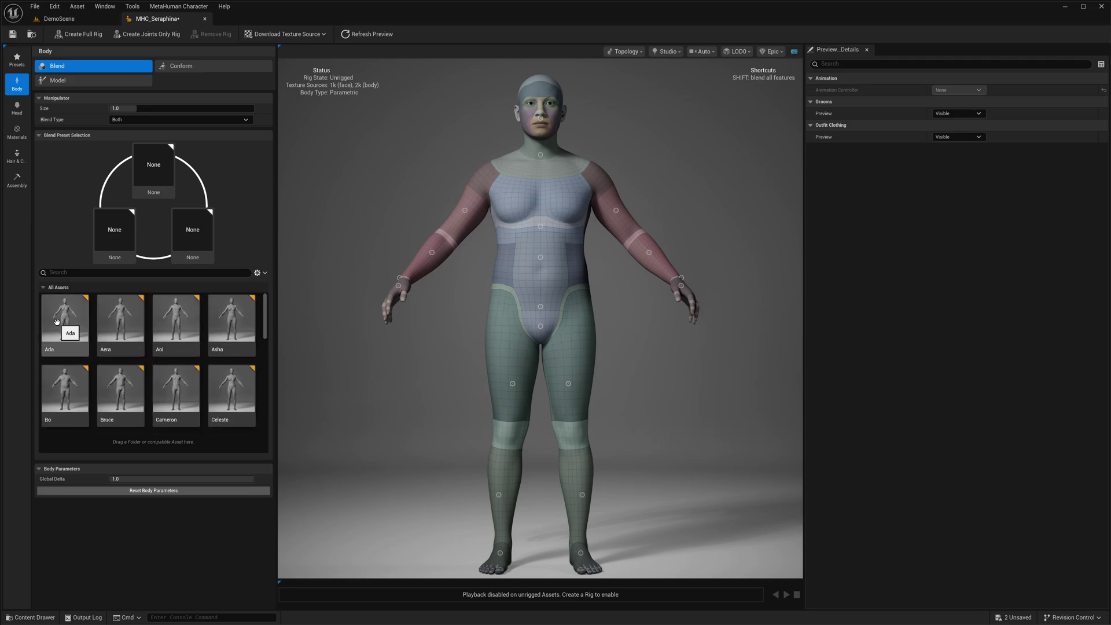
left_click_drag(57, 322, 152, 174)
left_click_drag(122, 329, 114, 233)
left_click_drag(235, 390, 194, 231)
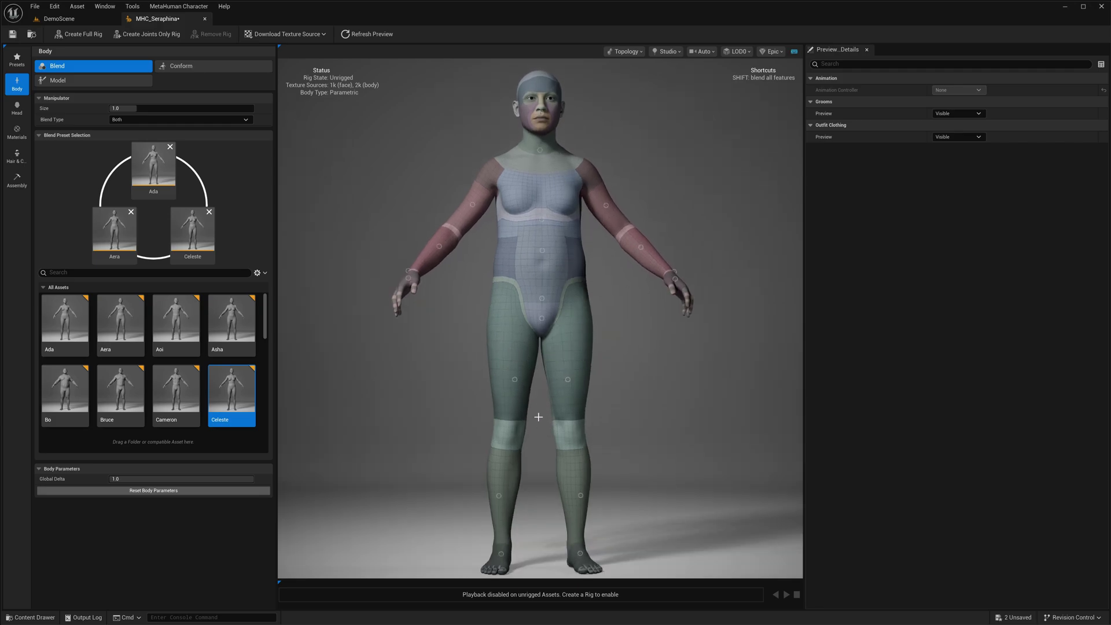
- Blend the lower-leg and neck regions of the body between the Ada, Aera and Celeste presets
mouse_move(579, 492)
left_mouse_down()
mouse_move(642, 492)
mouse_move(595, 492)
left_mouse_up()
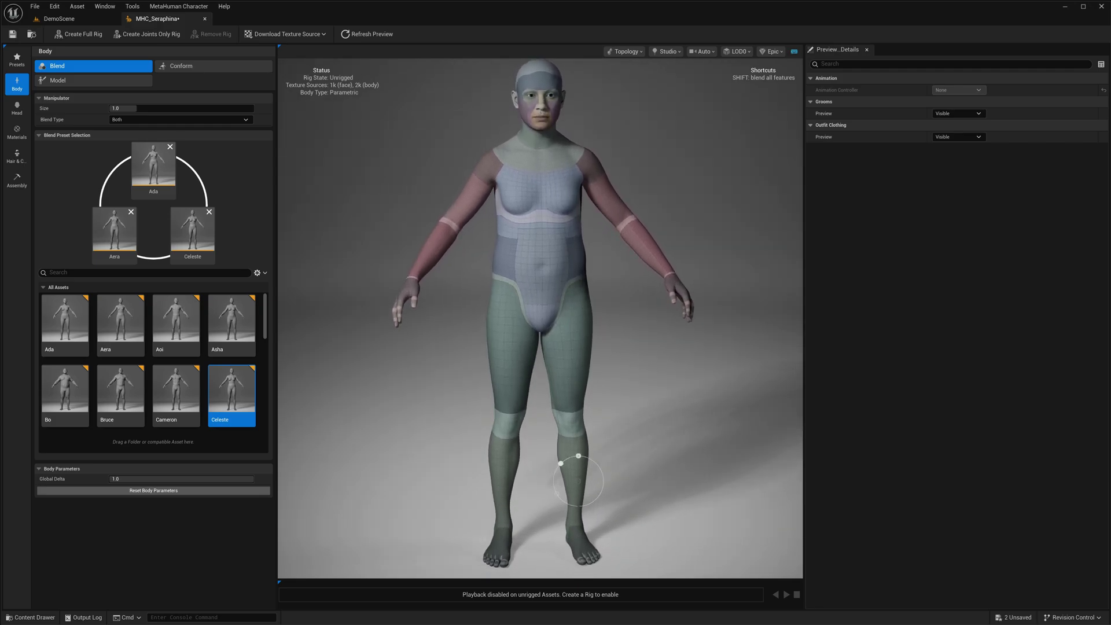
left_click_drag(542, 136, 542, 174)
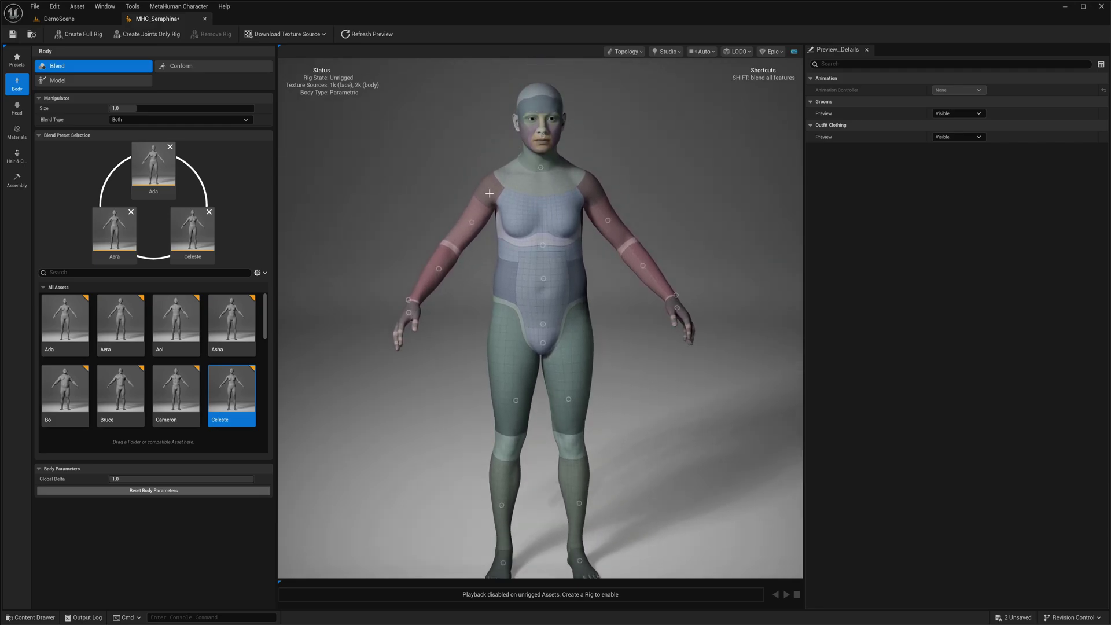
- Open the skin materials and hide the character's top underwear
left_click(16, 132)
left_click(128, 160)
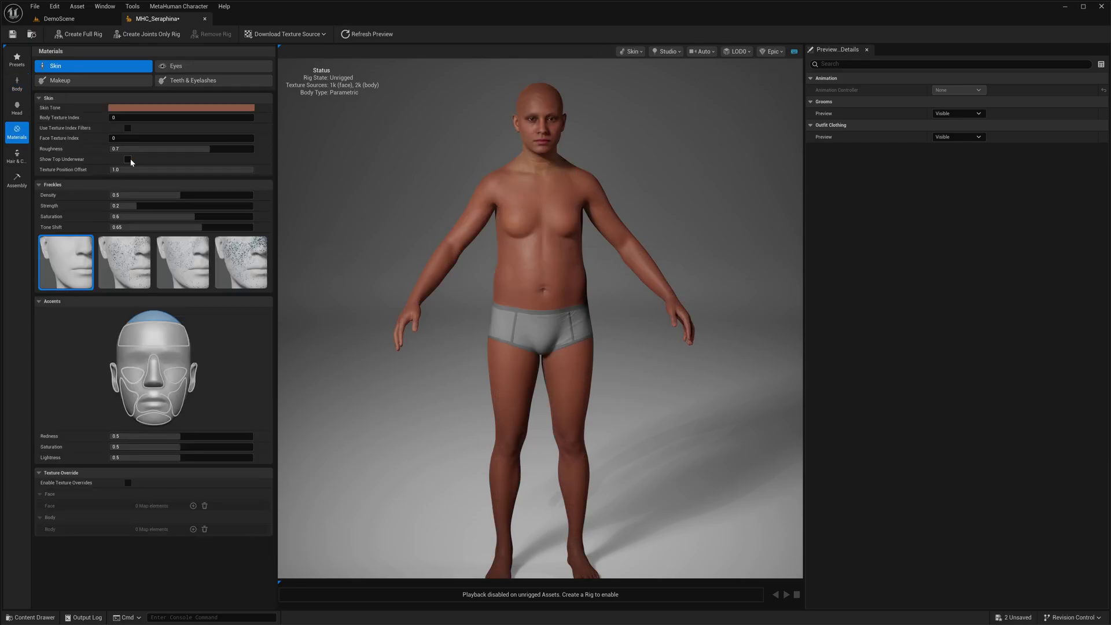
left_click(128, 160)
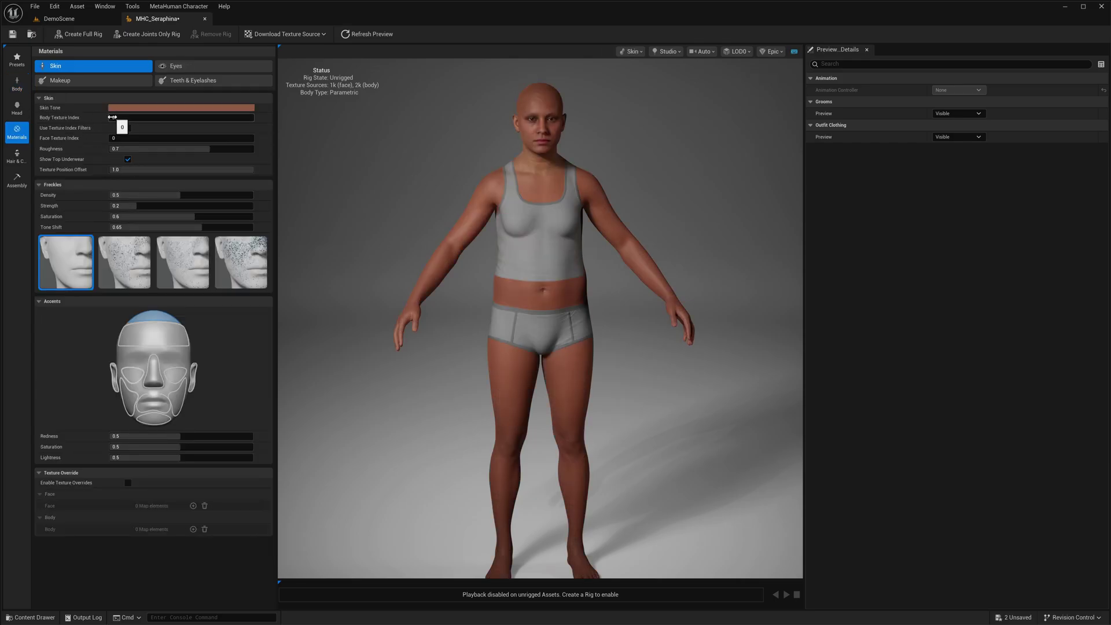
left_click(127, 159)
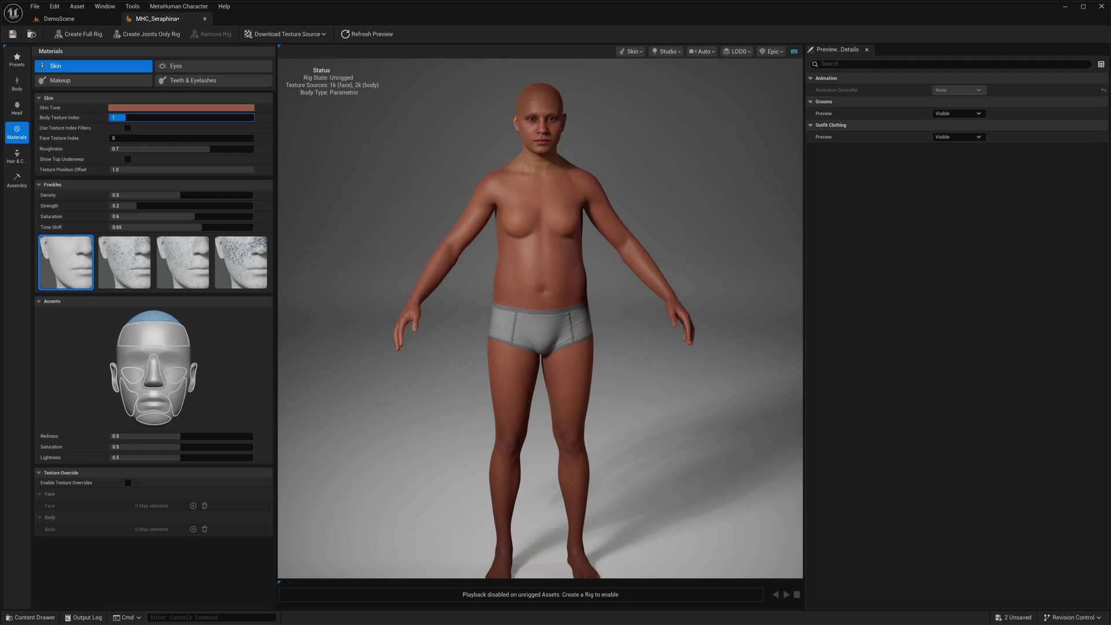
- Set the Body Texture Index to 8 and examine the skin detail on the torso
left_click_drag(199, 118, 217, 118)
scroll(454, 347, "up", 5)
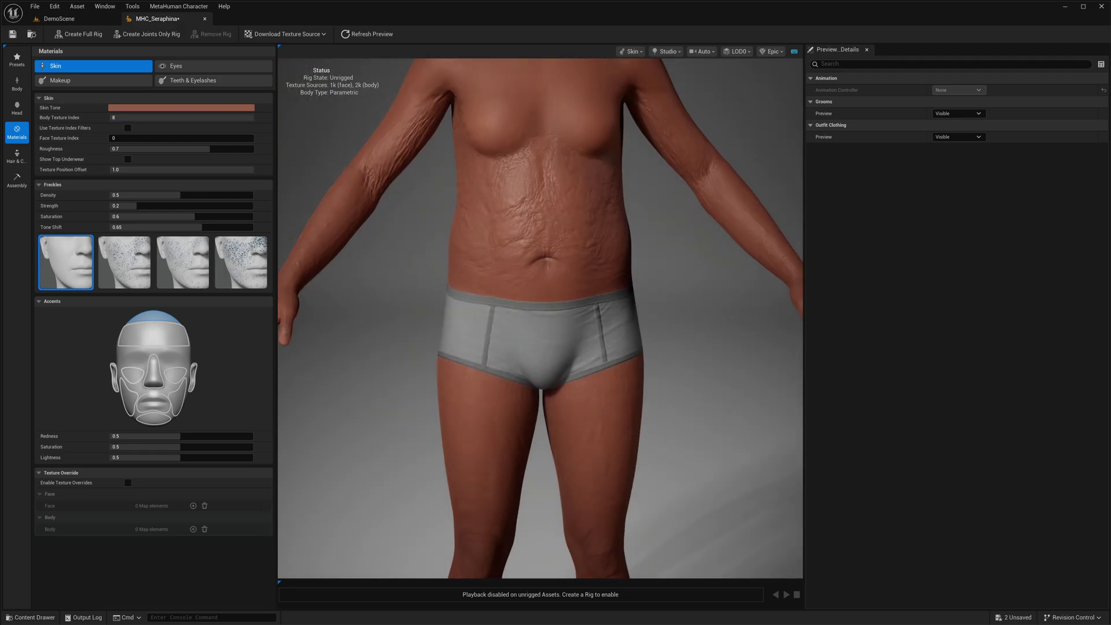
scroll(453, 347, "down", 1)
middle_click_drag(443, 348, 453, 497)
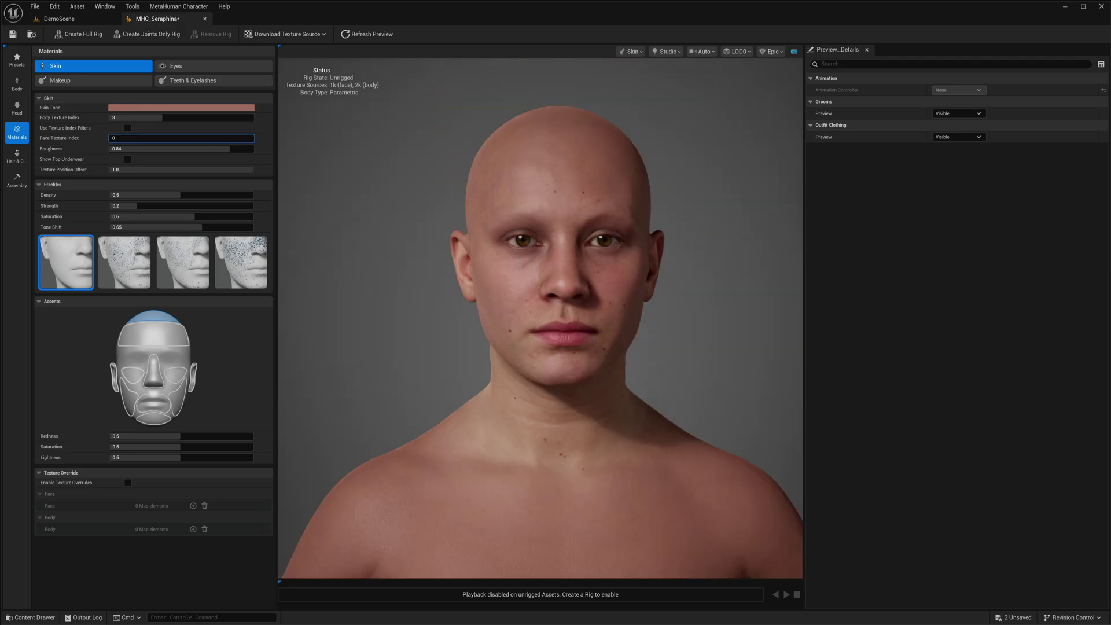
- Enable the texture index filters with Face Wrinkles Low, Face Stubble None and Face Marks High, and set the Face Filter Index to 5
mouse_move(119, 138)
left_mouse_down()
mouse_move(210, 138)
mouse_move(109, 138)
left_mouse_up()
left_click(127, 128)
left_click(124, 139)
left_click(117, 158)
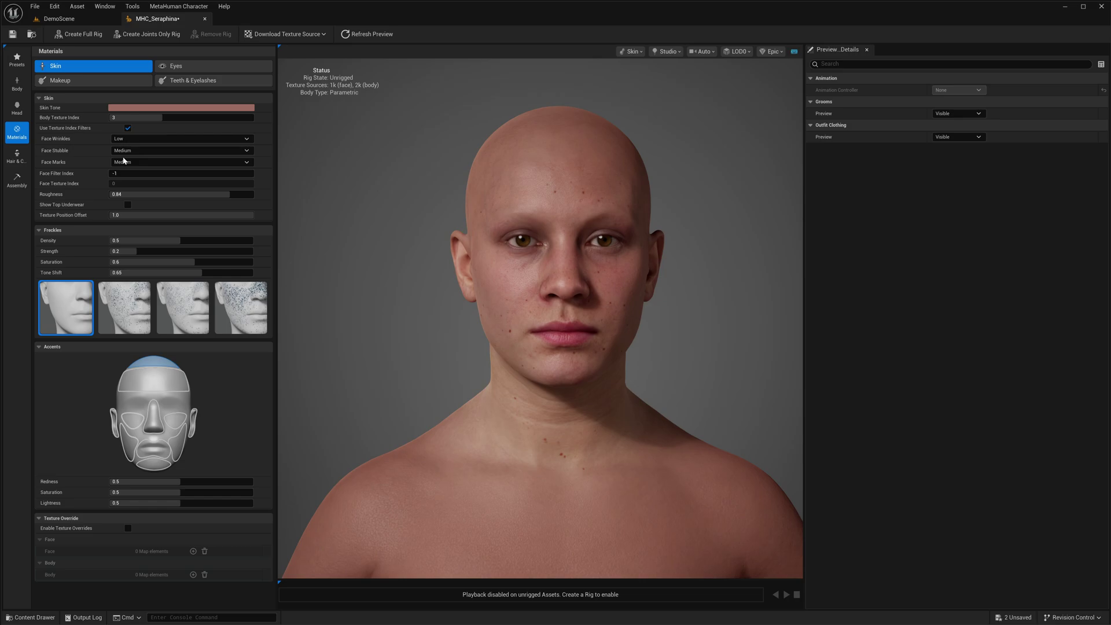
left_click(126, 152)
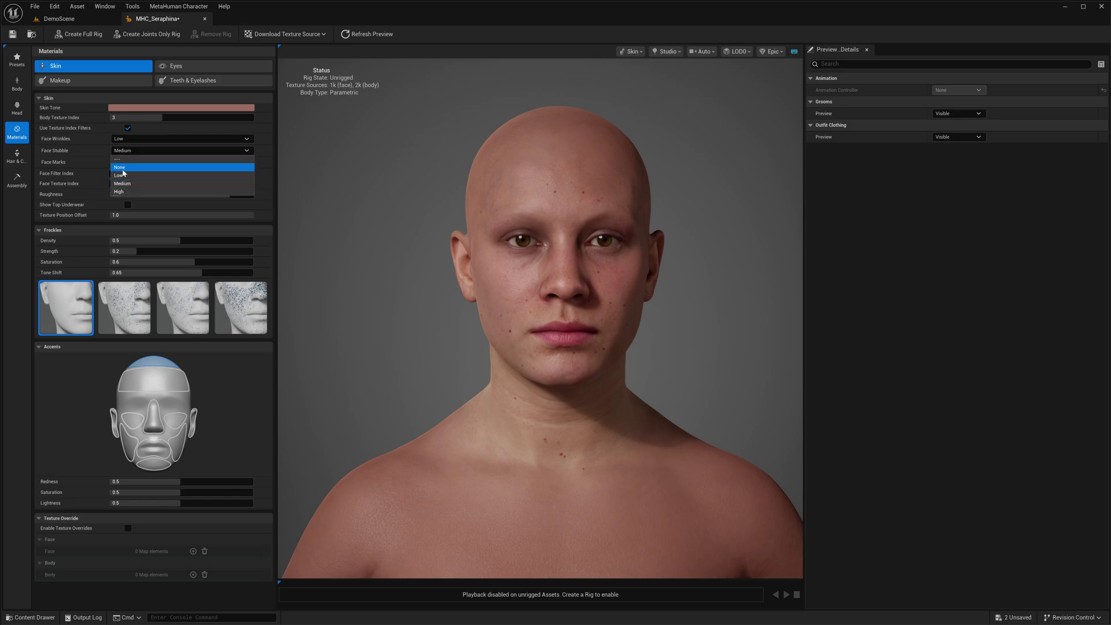
left_click(125, 167)
left_click(121, 162)
left_click(125, 196)
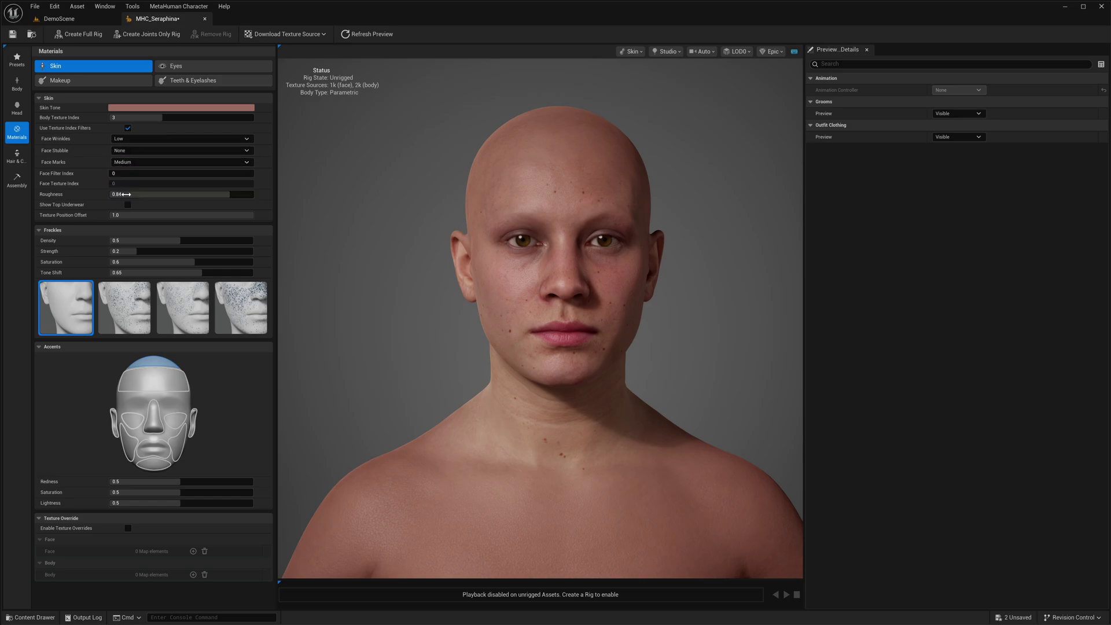
left_click_drag(113, 173, 254, 173)
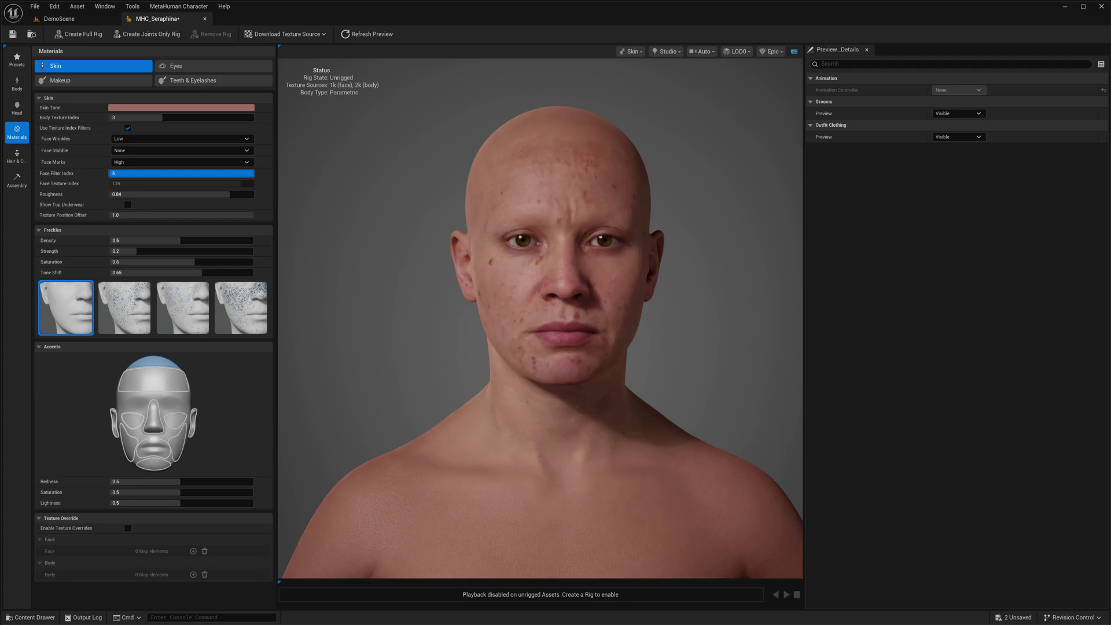
- Set Face Stubble to None and Face Marks to Low, and raise the Face Filter Index to try other face textures
left_click(137, 152)
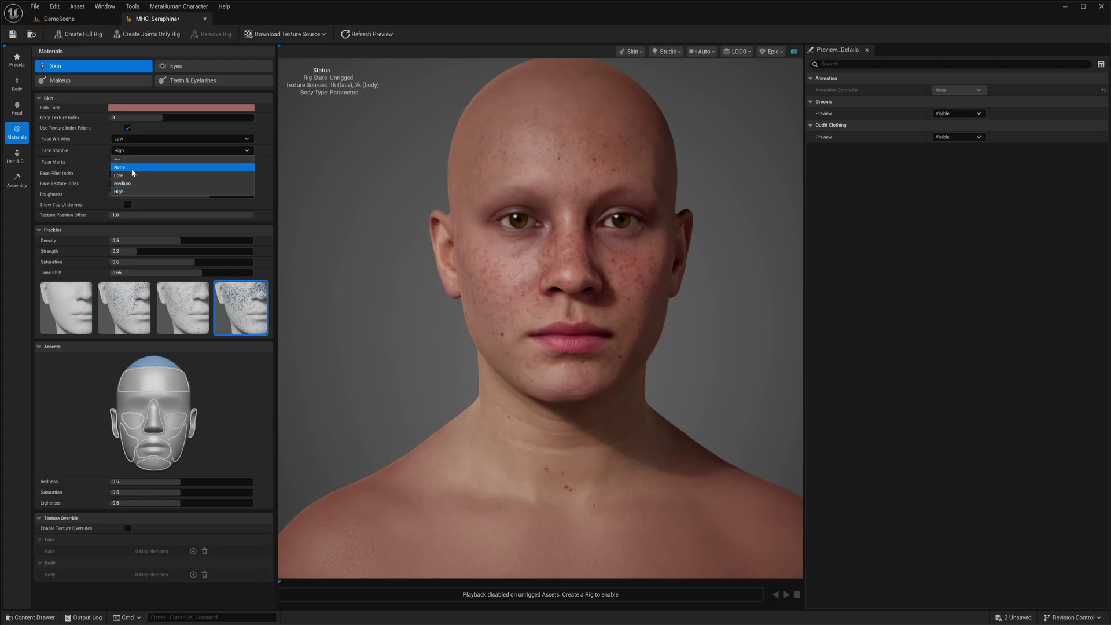
left_click(134, 160)
left_click(134, 162)
left_click(124, 179)
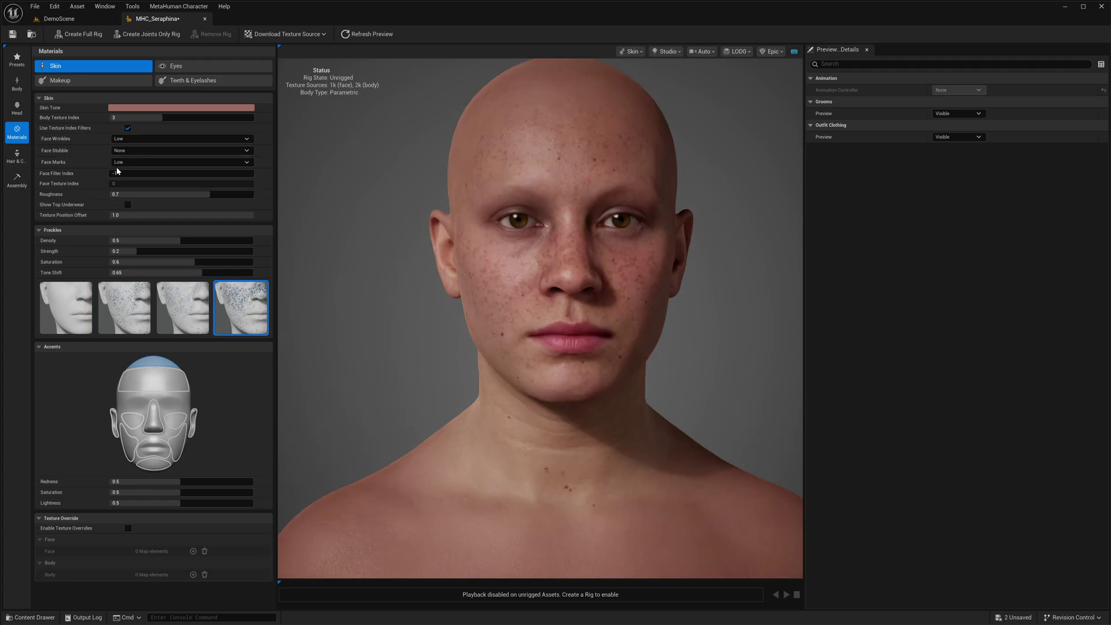
left_click_drag(113, 172, 201, 173)
- Set Face Marks and Face Stubble to Medium and adjust the Face Filter Index to compare the matching face textures
left_click(153, 162)
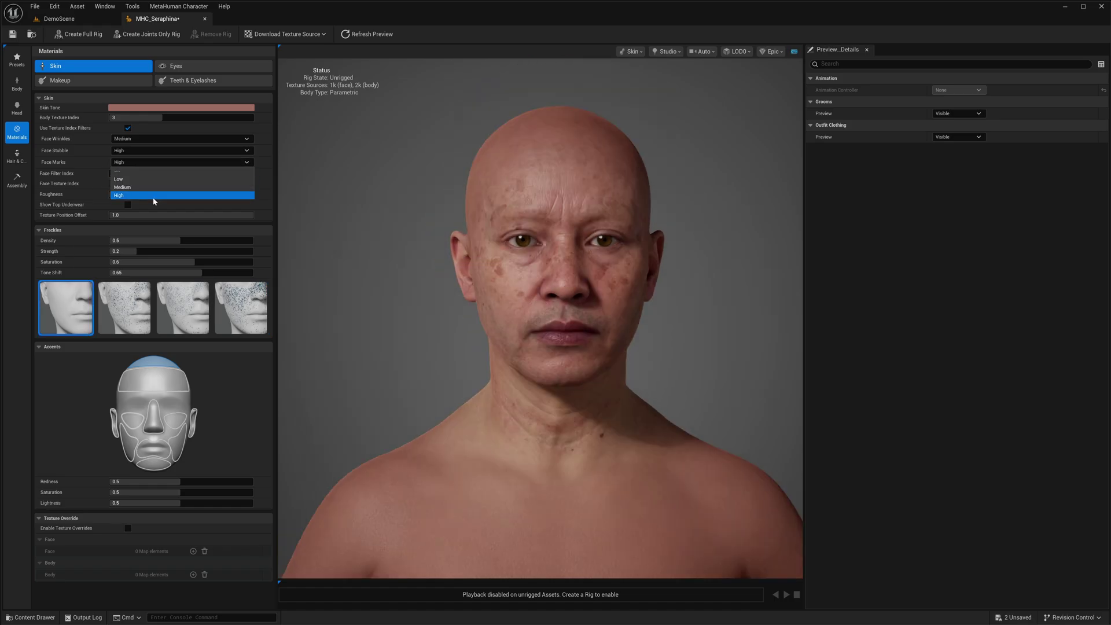
left_click(153, 189)
left_click(127, 150)
left_click(127, 184)
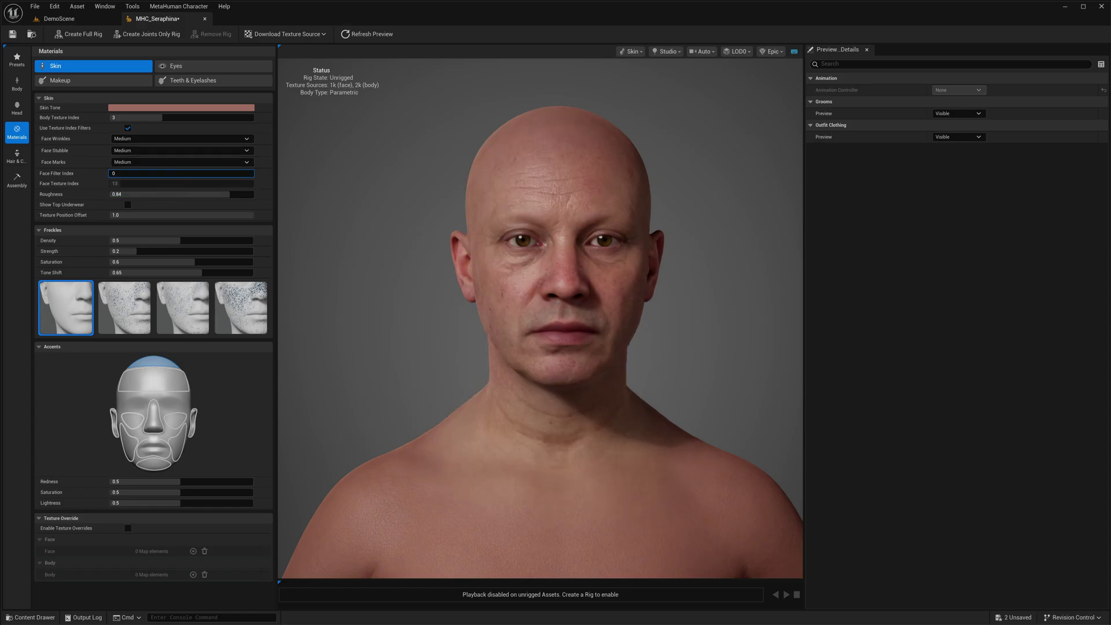
mouse_move(180, 173)
left_mouse_down()
mouse_move(253, 173)
mouse_move(181, 173)
left_mouse_up()
- Try an aged face texture with Face Wrinkles High, Face Stubble Low, Face Marks High and Face Filter Index 1
left_click(130, 127)
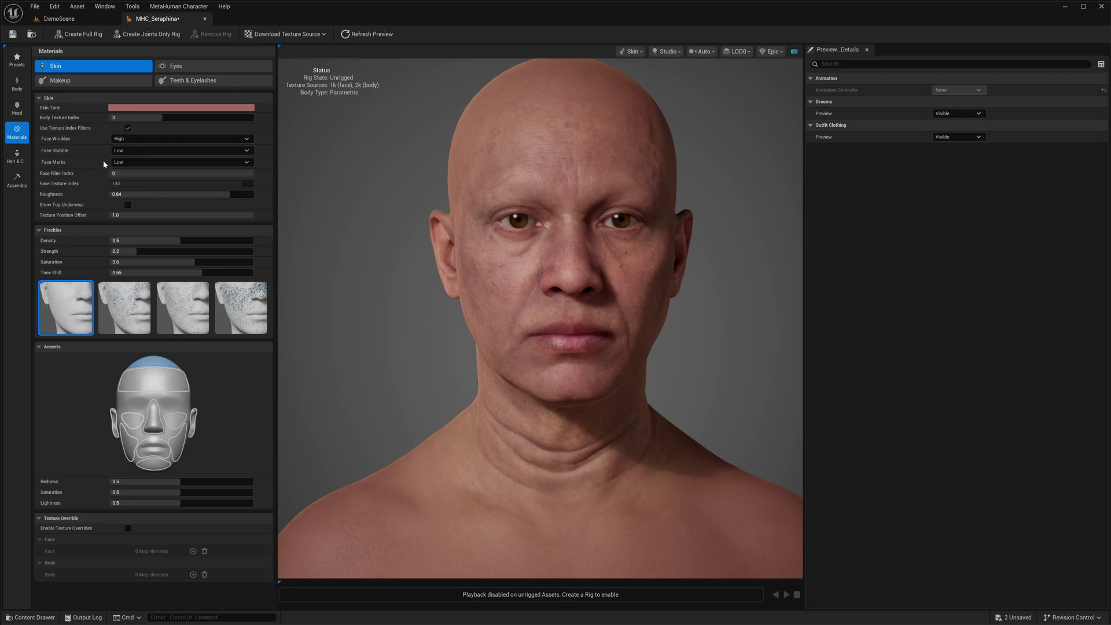
left_click(119, 162)
left_click(123, 195)
left_click_drag(122, 173, 181, 173)
scroll(377, 249, "down", 2)
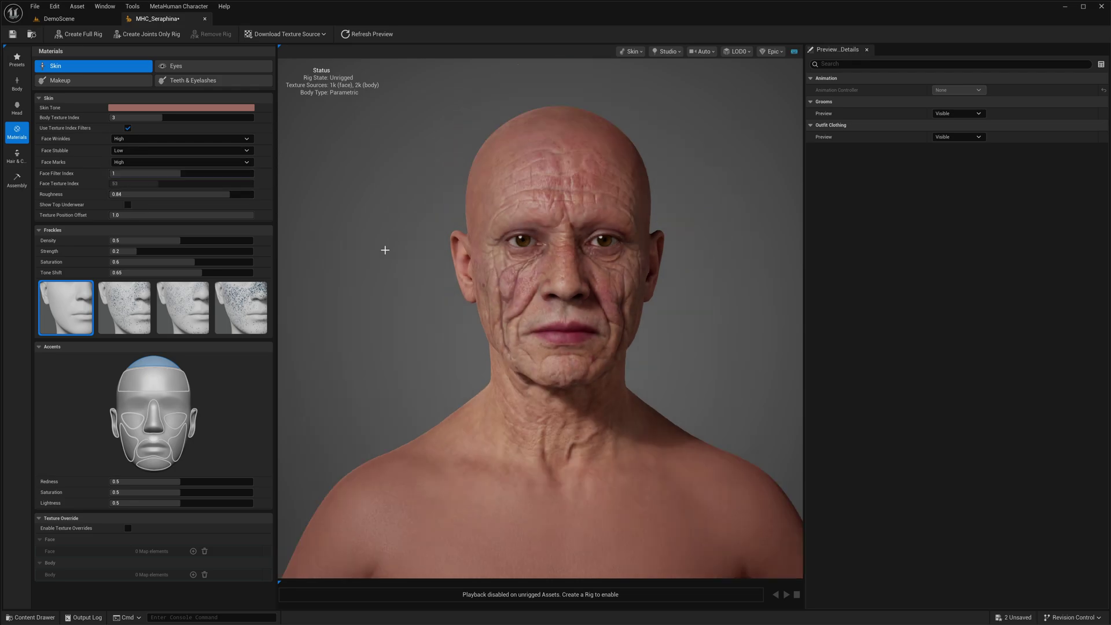
left_click(130, 151)
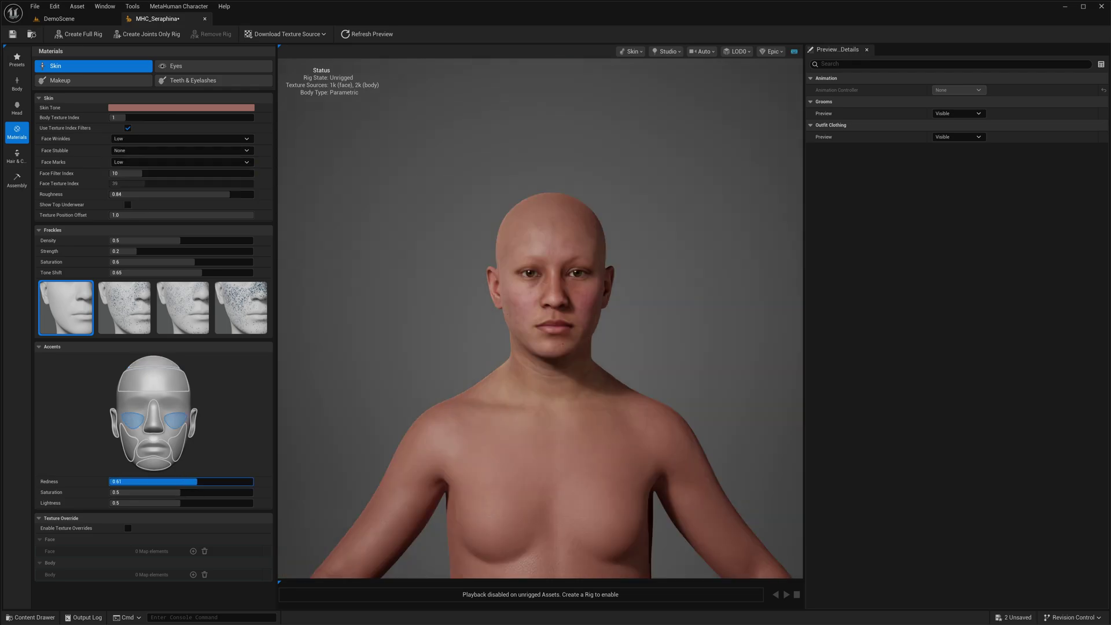
- Raise the under-eye redness and lower-cheek lightness accents, and set the nose accent to redness 0.83, saturation 0.41 and lightness 0.42
left_click_drag(189, 481, 203, 481)
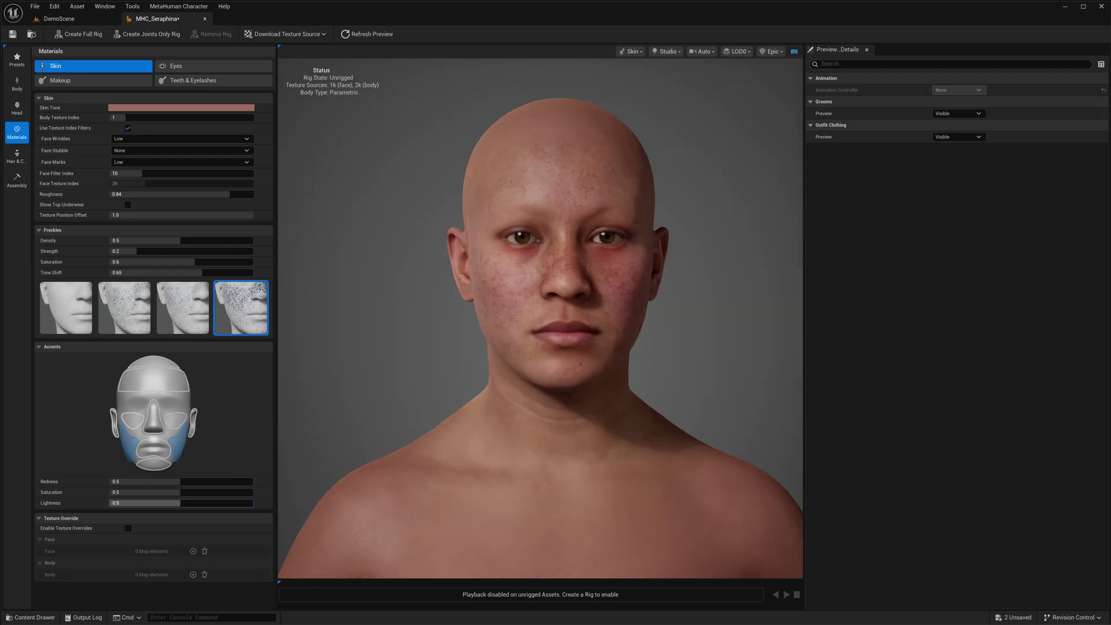
left_click_drag(181, 503, 243, 503)
left_click(153, 416)
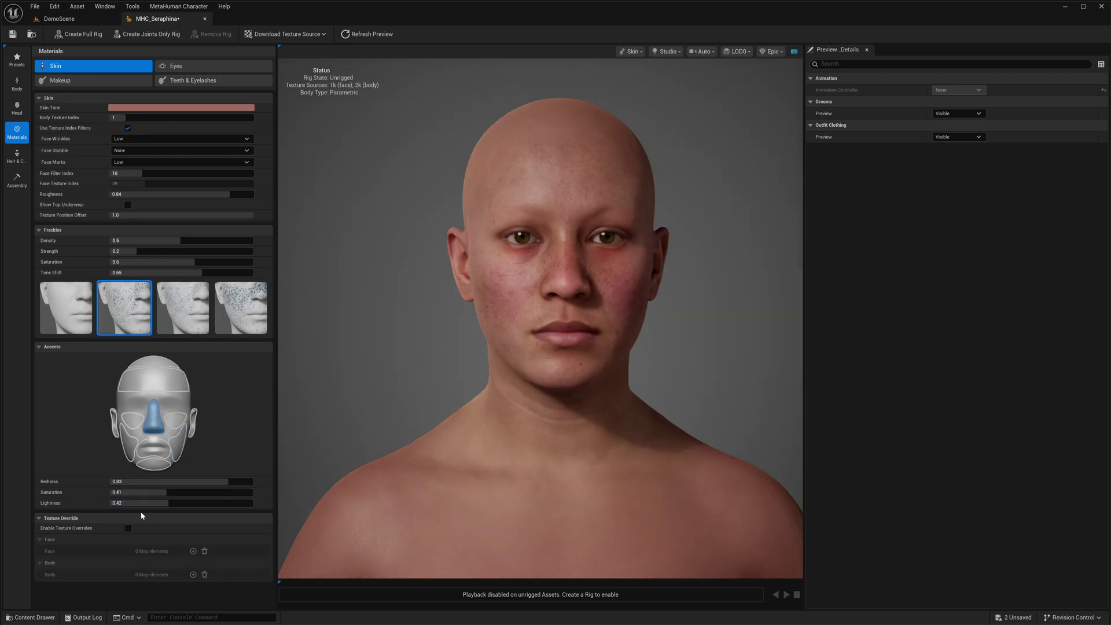
- Enable texture overrides and add a face Base Color map that uses the FaceColor_CM1 texture
left_click(127, 529)
left_click(192, 550)
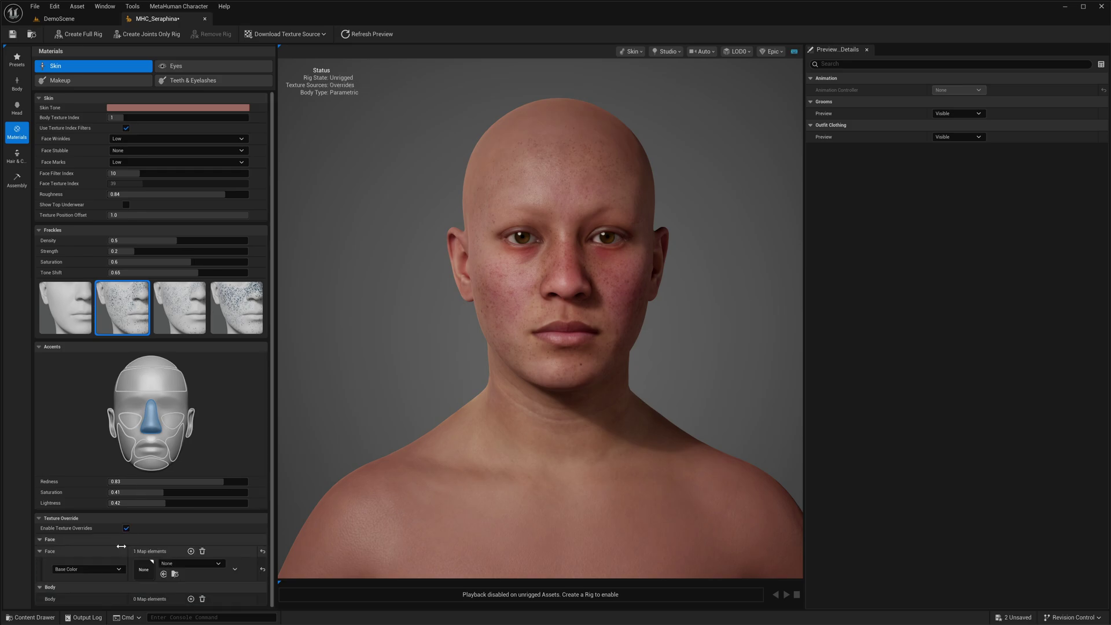
left_click(182, 563)
type("face")
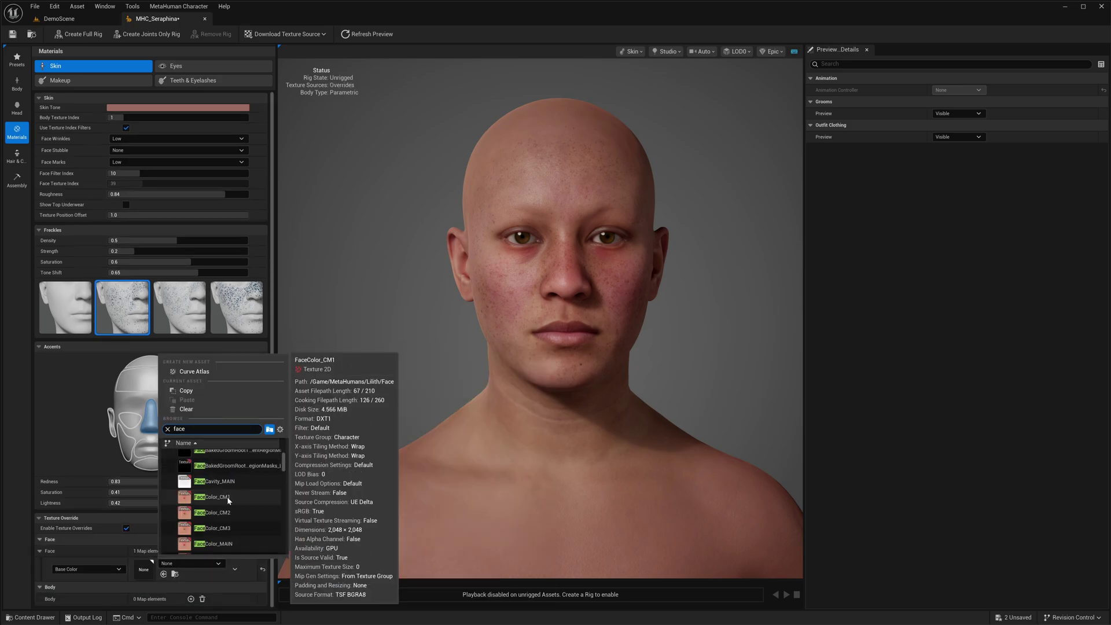
left_click(227, 499)
- Try FaceColor_MAIN_LOD as the face Base Color override and replace it with the selected T_HeadLOD1_BaseColor texture
left_click(191, 563)
scroll(242, 506, "down", 5)
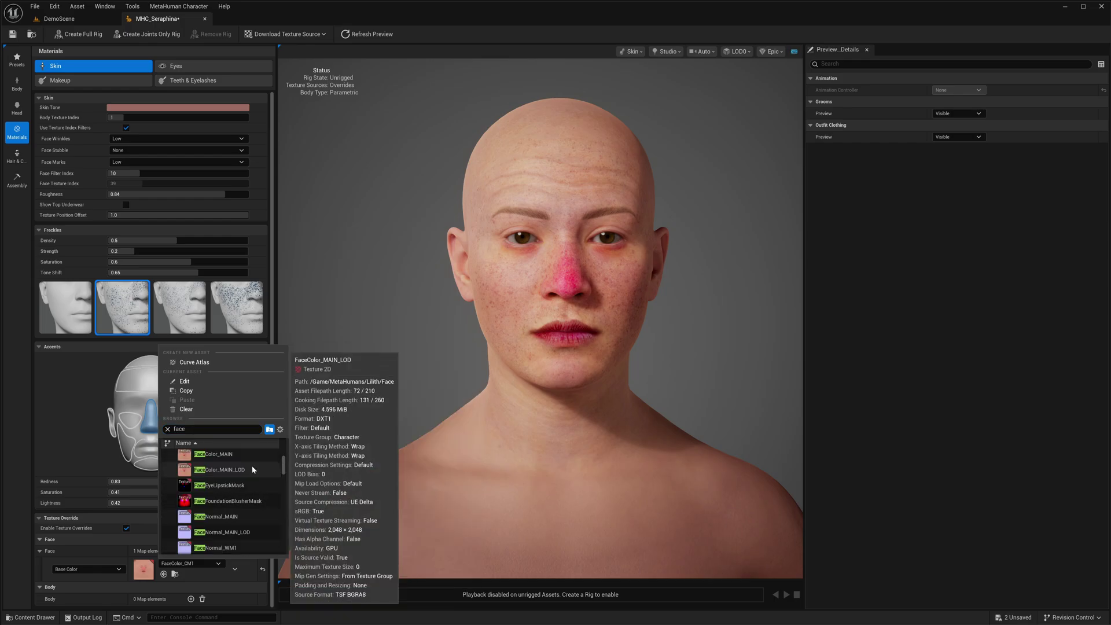
left_click(252, 465)
left_click(164, 573)
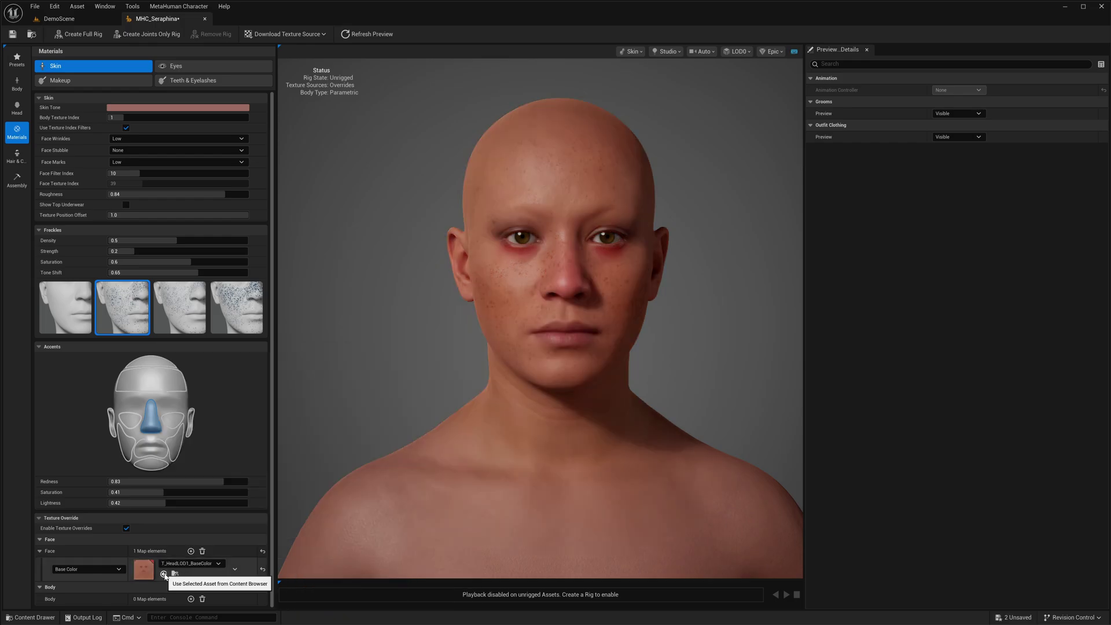
- Apply the second freckle pattern with density 0.23 and strength about 0.28, and raise its tone shift
left_click(73, 308)
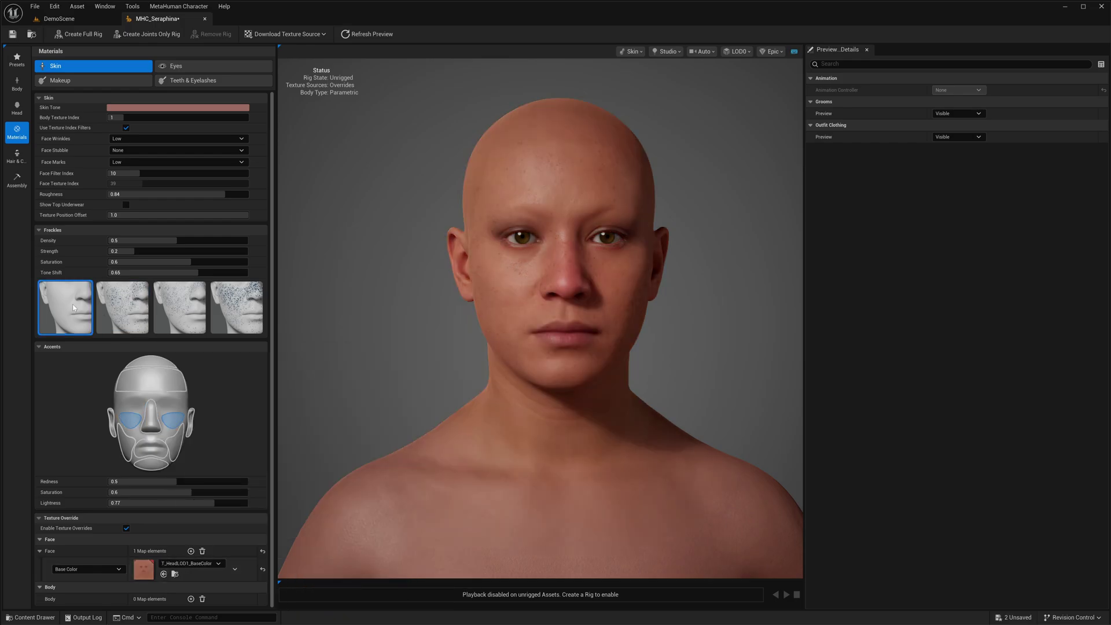
left_click(122, 307)
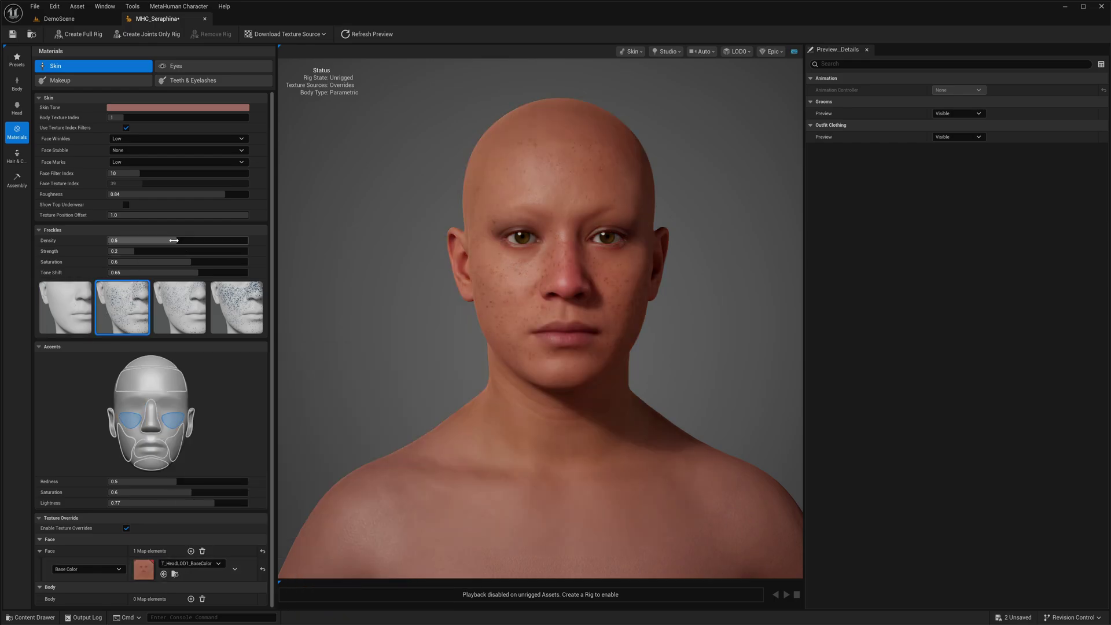
left_click_drag(199, 240, 149, 251)
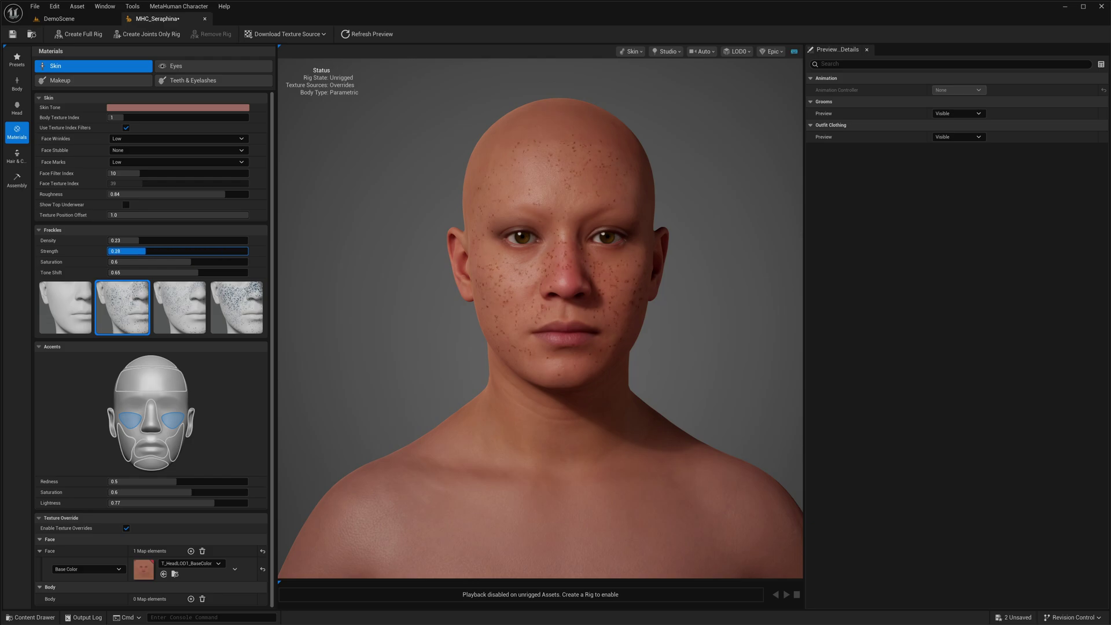
left_click_drag(198, 273, 237, 273)
- Open the eye materials, choose a different iris pattern and change its iris color
left_click(213, 68)
left_click(66, 400)
scroll(109, 397, "down", 5)
left_click(114, 362)
left_click_drag(241, 380, 169, 431)
left_click(300, 365)
- Set the iris Global Tint to a pale green with R 0.851, G 1.0 and B 0.763
scroll(126, 422, "down", 1)
left_click(120, 429)
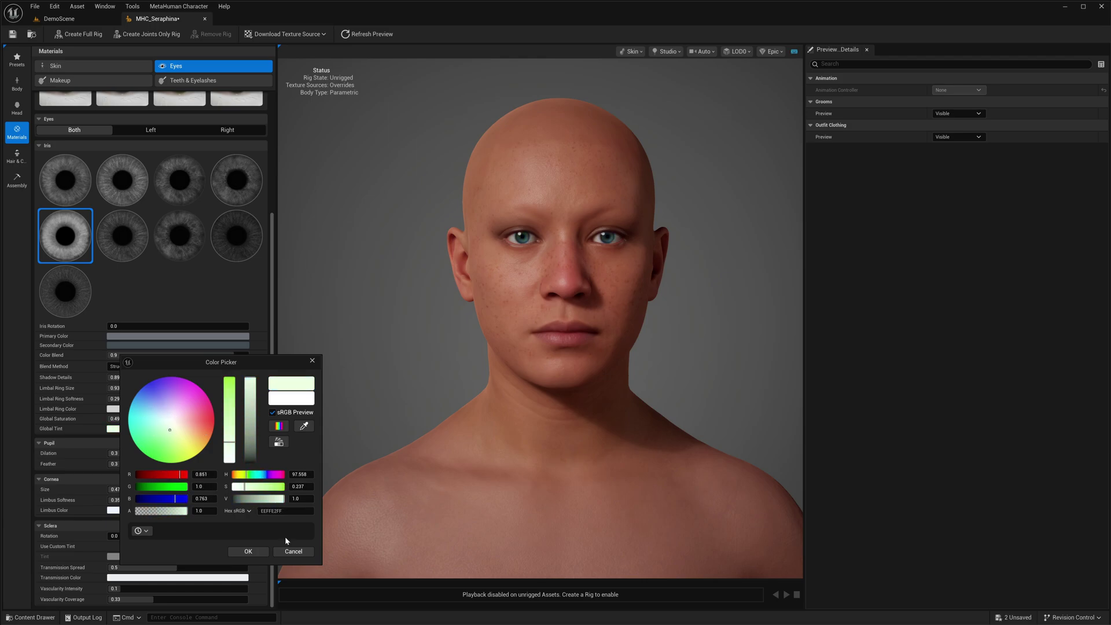
left_click(248, 551)
- Adjust the cornea settings, rotate the sclera slightly and give it a custom tint color
mouse_move(171, 488)
left_mouse_down()
mouse_move(116, 489)
mouse_move(248, 489)
mouse_move(185, 489)
mouse_move(173, 500)
left_mouse_up()
left_click(126, 547)
left_click_drag(114, 536, 122, 536)
left_click(118, 556)
left_click(247, 379)
left_click_drag(168, 420, 182, 444)
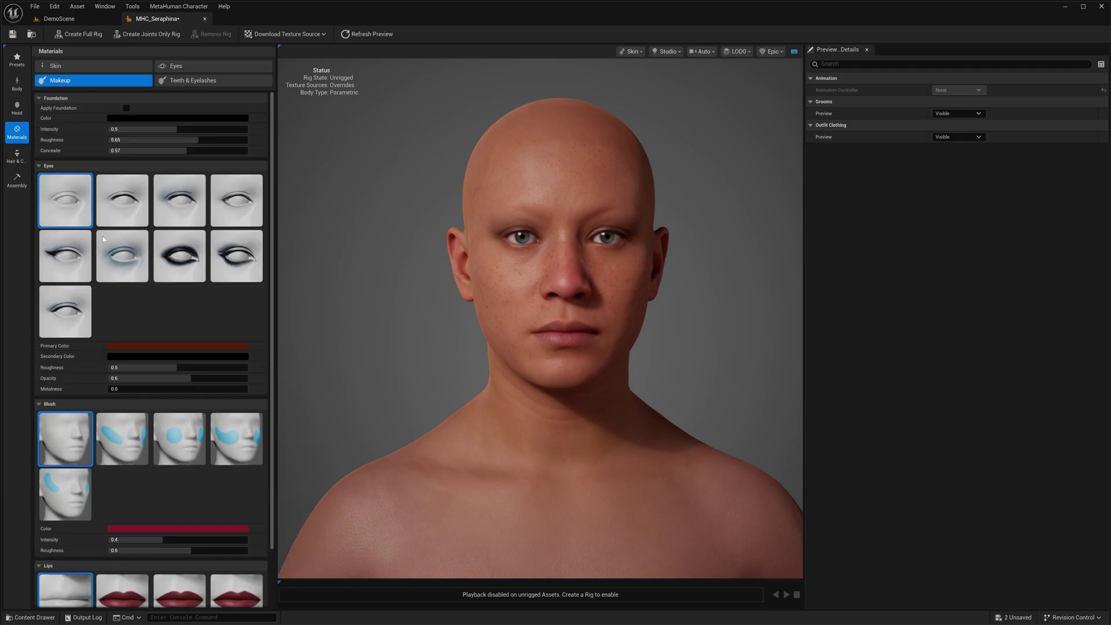
- Try several eye makeup styles on the face, ending with the heavy dark one around the whole eye
left_click(181, 269)
left_click(246, 214)
left_click(79, 263)
left_click(116, 272)
left_click(125, 208)
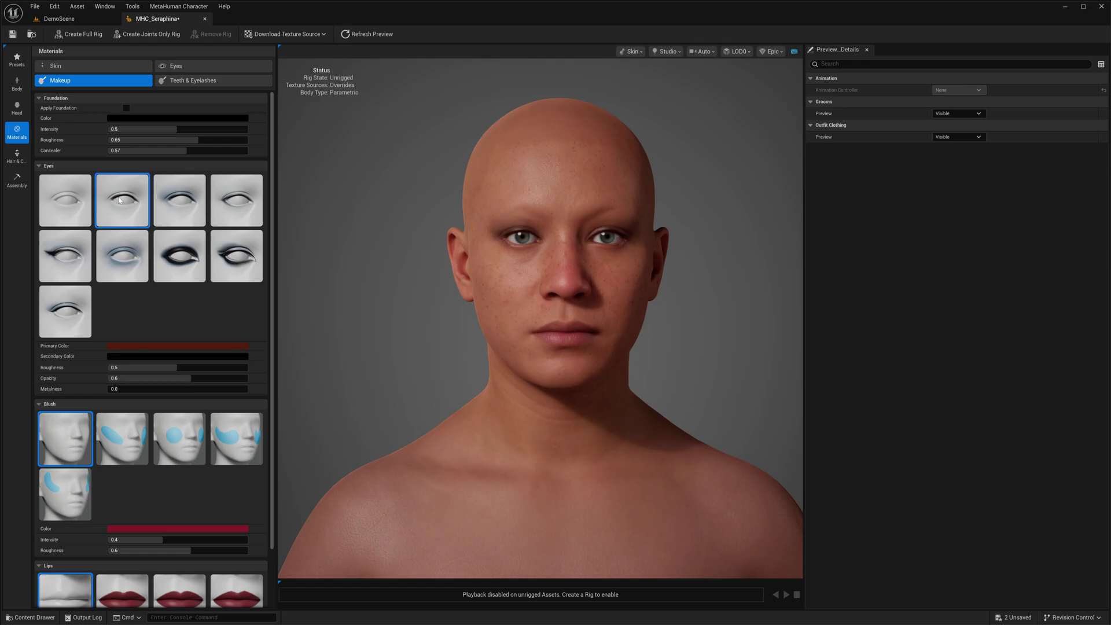
left_click(189, 213)
left_click(179, 255)
- Open the parametric body model and set Masculine/Feminine to 2, Muscularity to -0.506, Fat to -0.666 and Height to 164.765
left_click(17, 84)
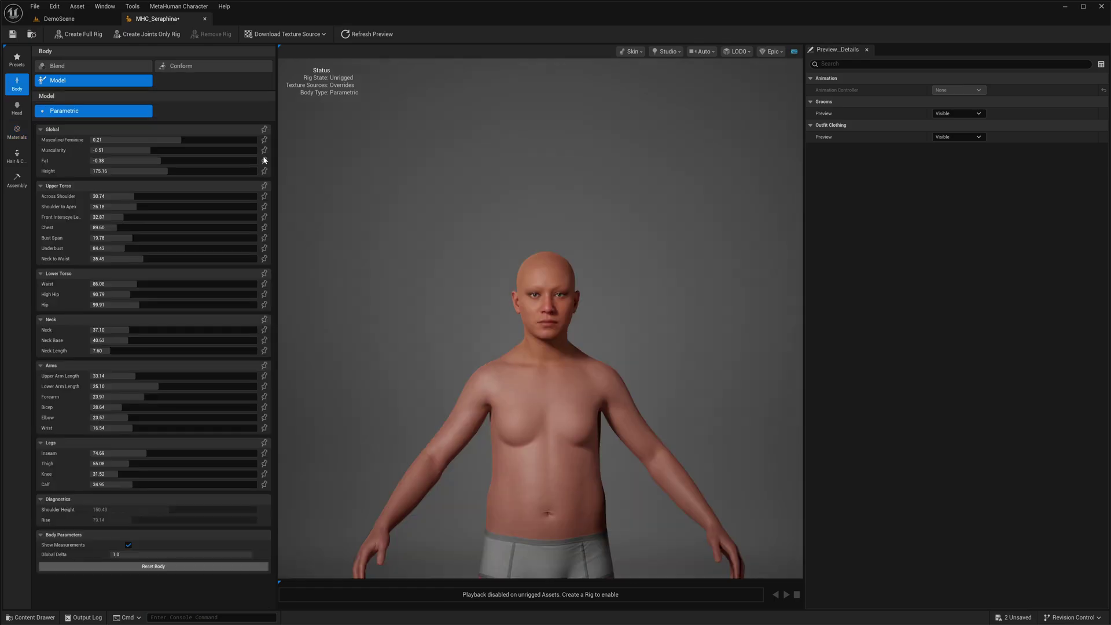
scroll(528, 355, "up", 3)
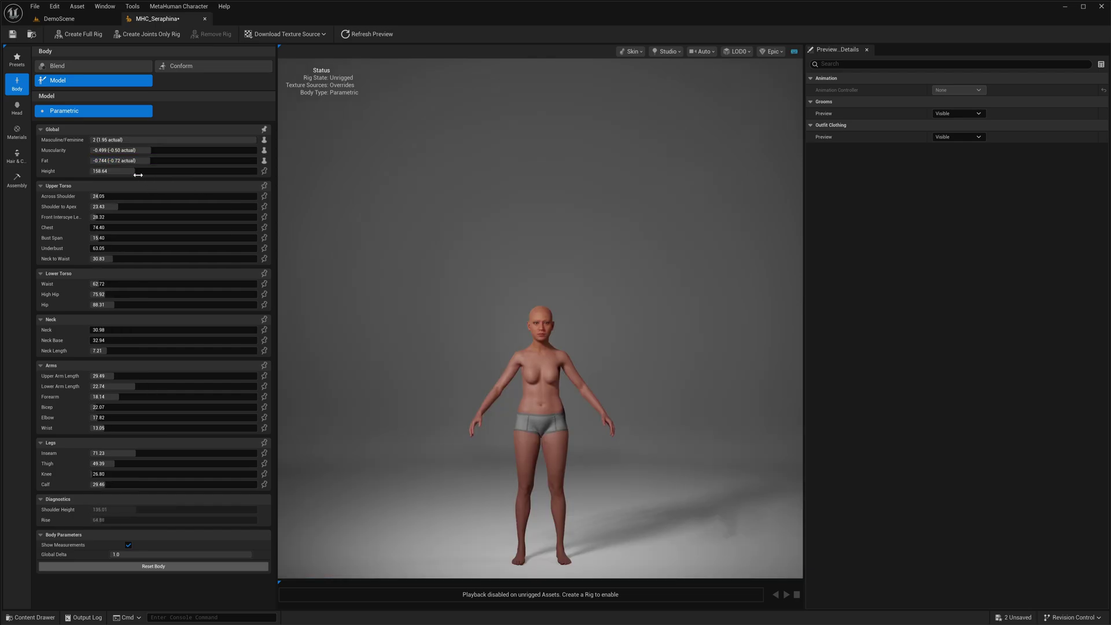
left_click_drag(138, 172, 147, 150)
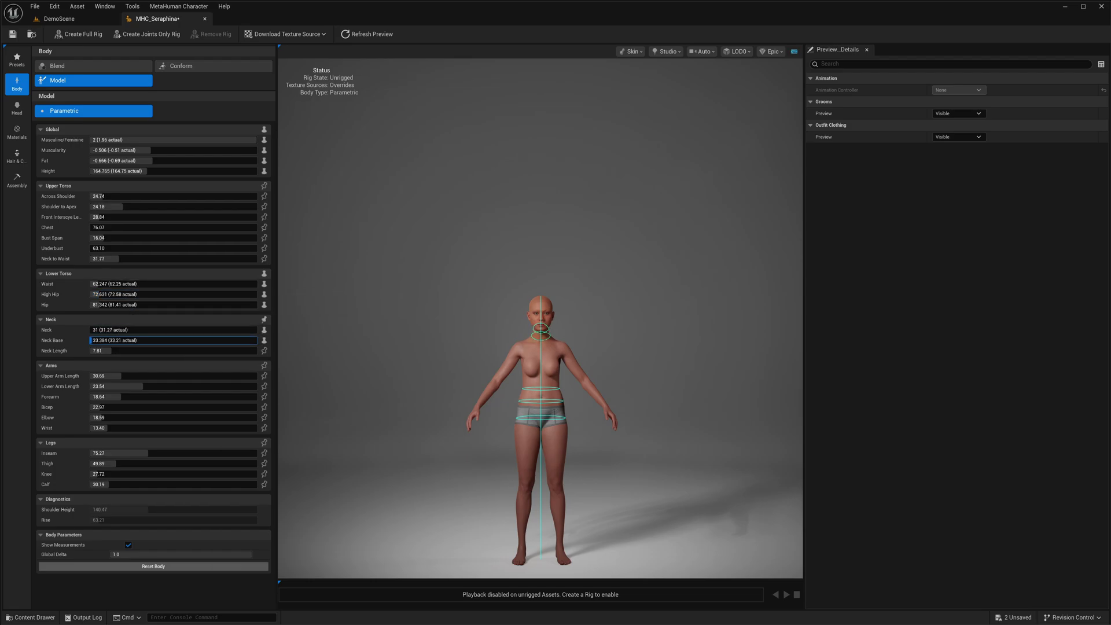
- Set the body's thigh to 43.981, knee to 27.967, calf to 29.539 and neck-to-waist length to 31.853
mouse_move(119, 463)
left_mouse_down()
mouse_move(99, 463)
mouse_move(122, 474)
mouse_move(99, 484)
mouse_move(113, 484)
left_mouse_up()
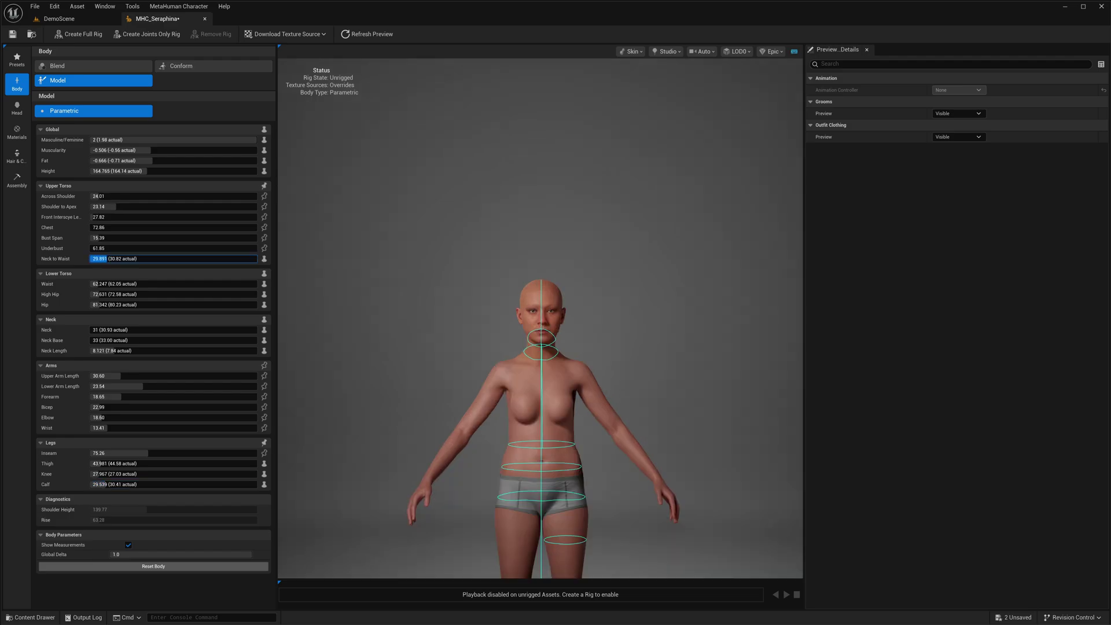
left_click_drag(106, 258, 118, 258)
- Refine the global body shape with Fat -1.458, Muscularity -0.139 and Masculine/Feminine 1.766
mouse_move(139, 160)
left_mouse_down()
mouse_move(202, 160)
mouse_move(104, 149)
mouse_move(256, 150)
mouse_move(145, 150)
left_mouse_up()
left_click_drag(144, 150, 166, 150)
left_click_drag(256, 139, 253, 139)
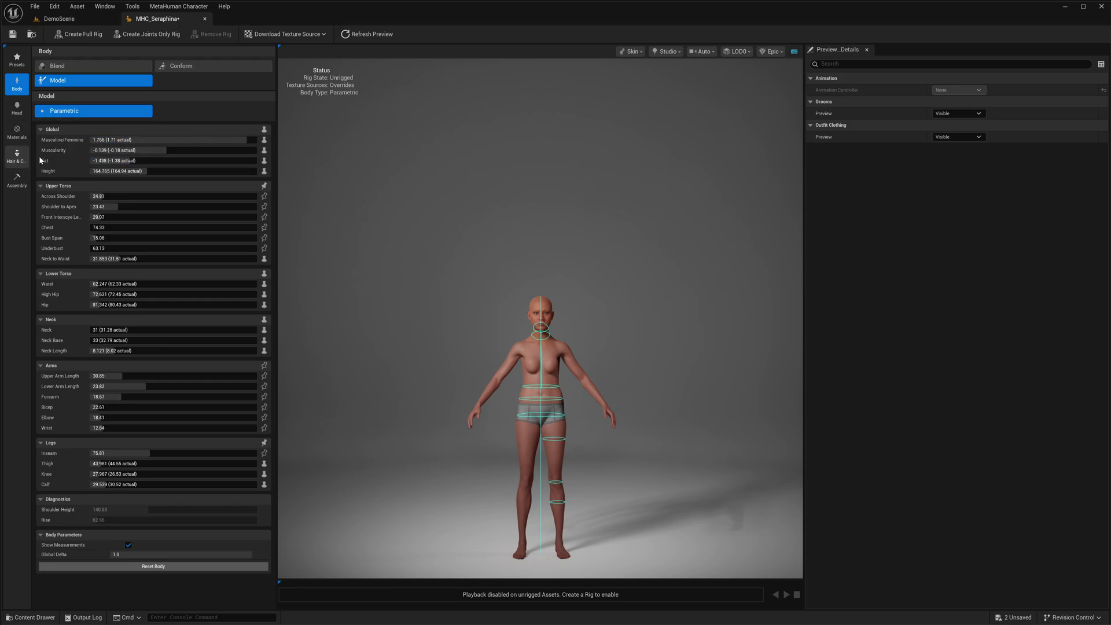
- Open the hair and clothing assets and pick an outfit item for the character
left_click(18, 153)
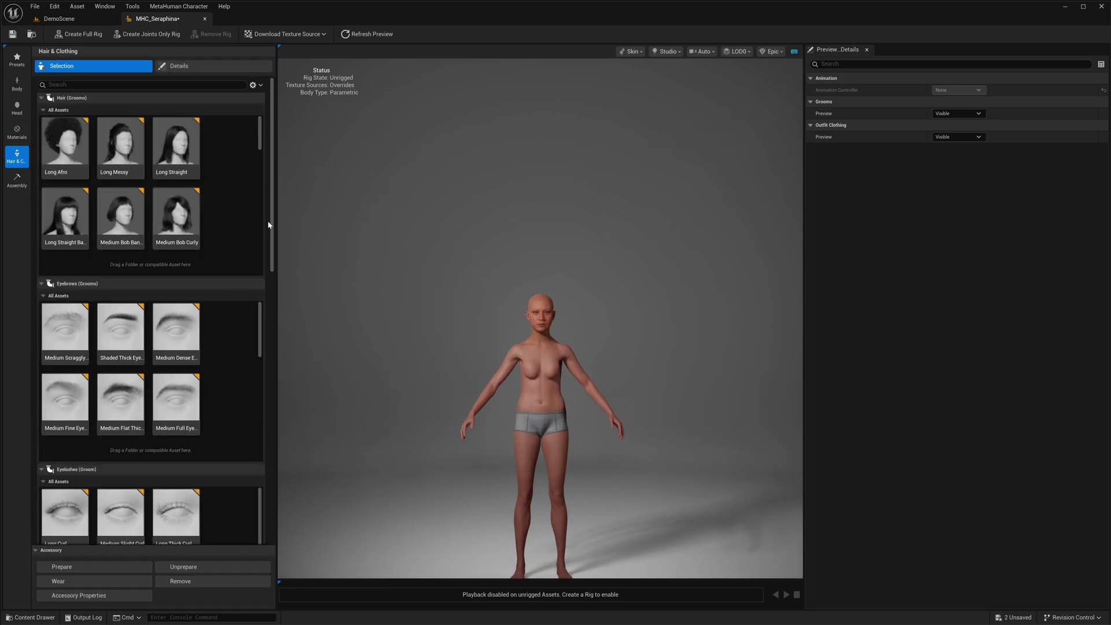
left_click_drag(270, 148, 285, 460)
left_click(65, 408)
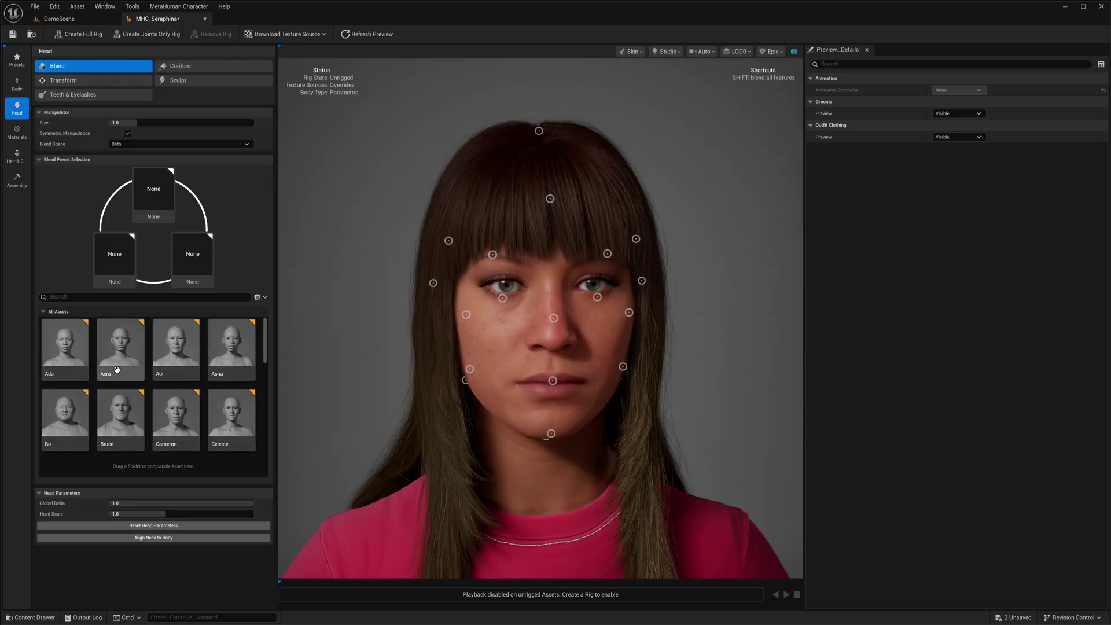
- Fill the three head blend slots with Ada, Aera and a third preset, and blend the area beneath the eye
left_click_drag(68, 360, 153, 191)
left_click_drag(121, 347, 111, 250)
scroll(249, 417, "down", 6)
left_click_drag(188, 342, 191, 253)
left_click_drag(501, 298, 498, 254)
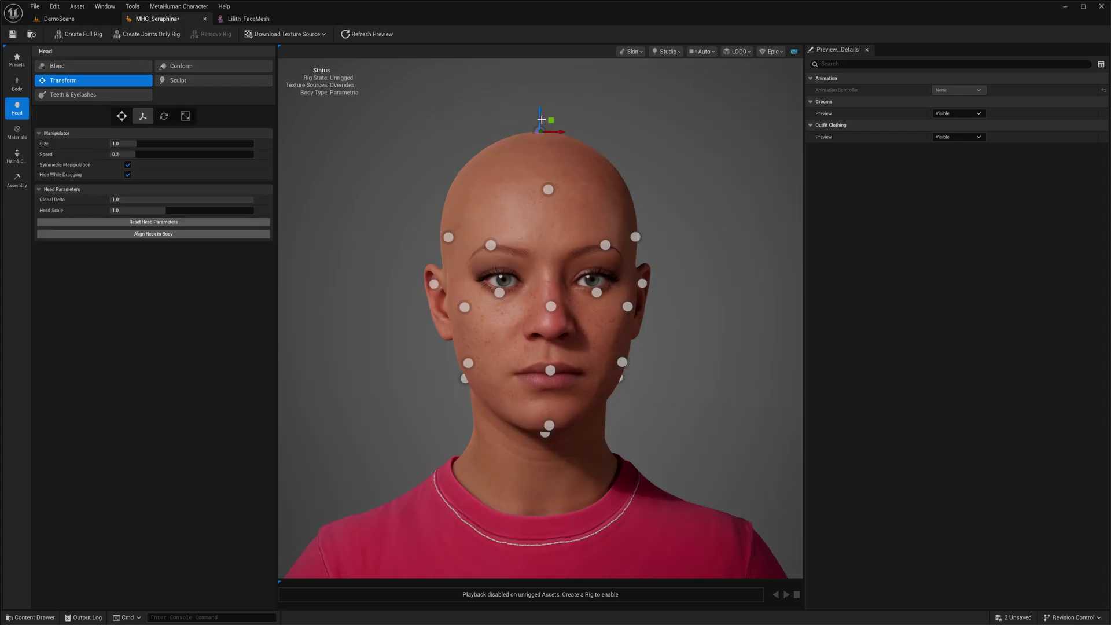
- Transform the head by moving the crown, rotating the brow and shifting the eye area with the gizmo
mouse_move(552, 123)
left_mouse_down()
mouse_move(559, 112)
mouse_move(536, 119)
mouse_move(542, 134)
left_mouse_up()
left_click(491, 245)
key("e")
left_click_drag(466, 229, 476, 275)
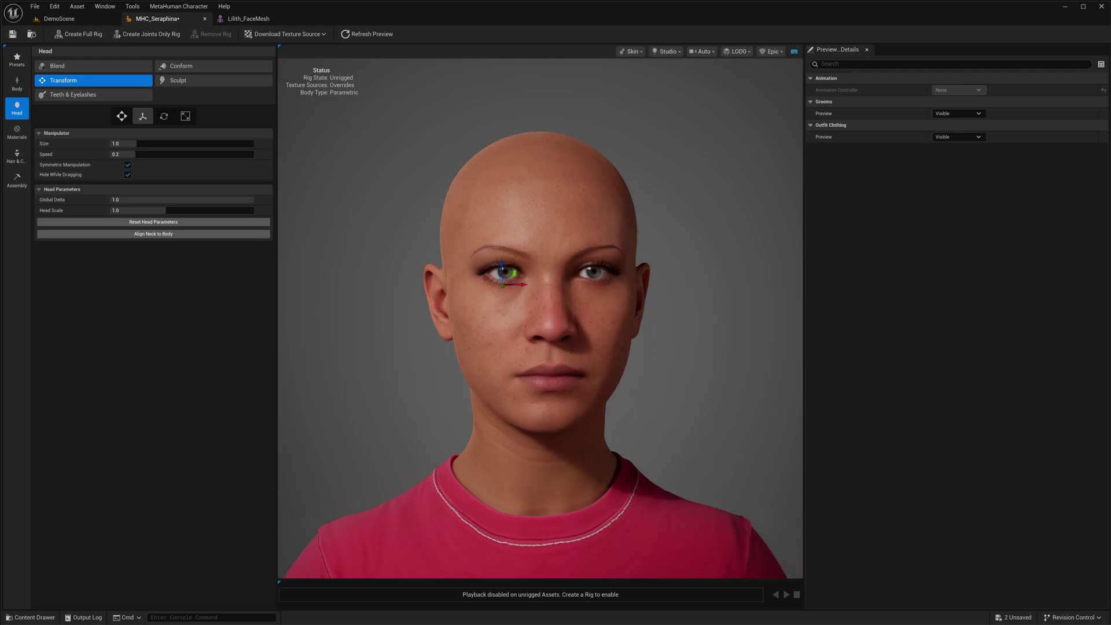
left_click_drag(512, 272, 530, 292)
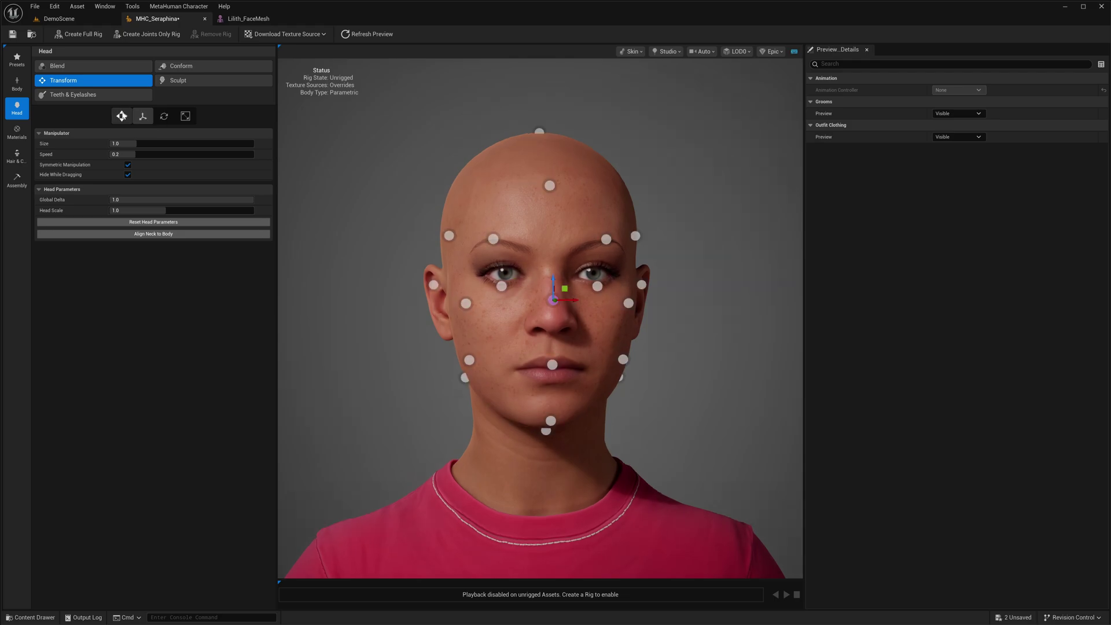
- Switch the head transform to free movement and reposition the nose
left_click(122, 115)
left_click_drag(548, 296, 554, 304)
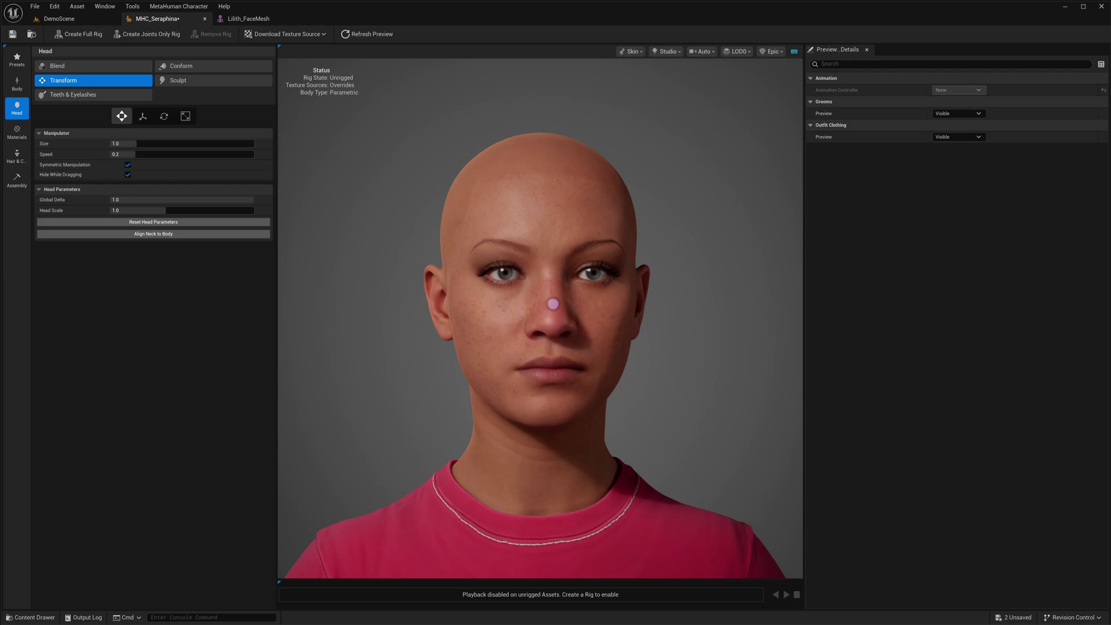
left_click_drag(554, 303, 553, 304)
- Switch to sculpting the head and reshape the upper eyelid and the ear with their markers
left_click(177, 80)
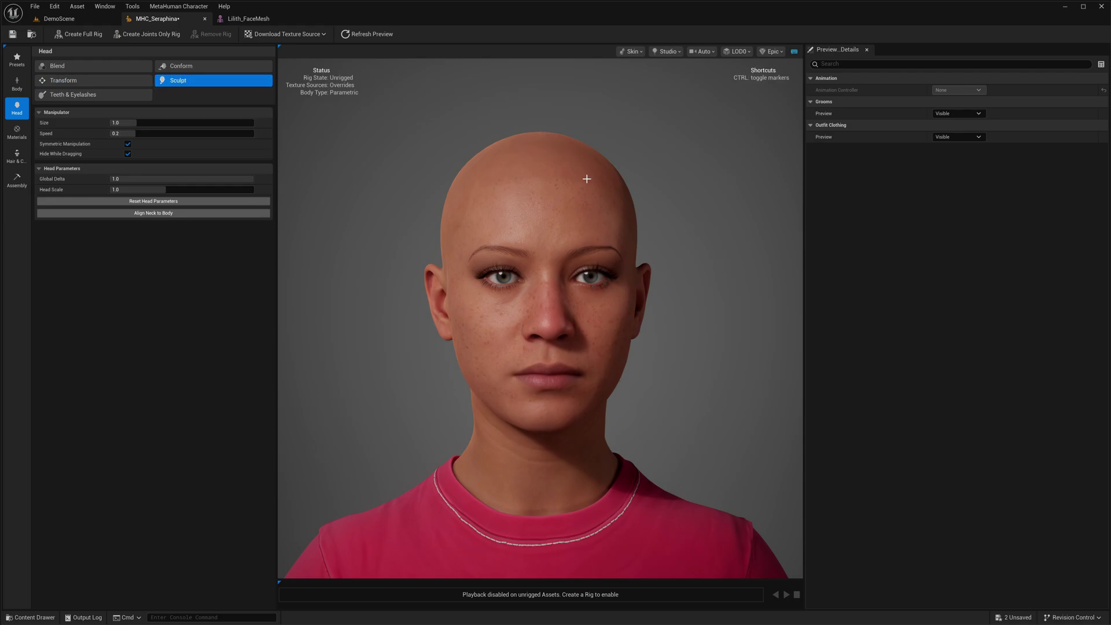
scroll(445, 358, "up", 5)
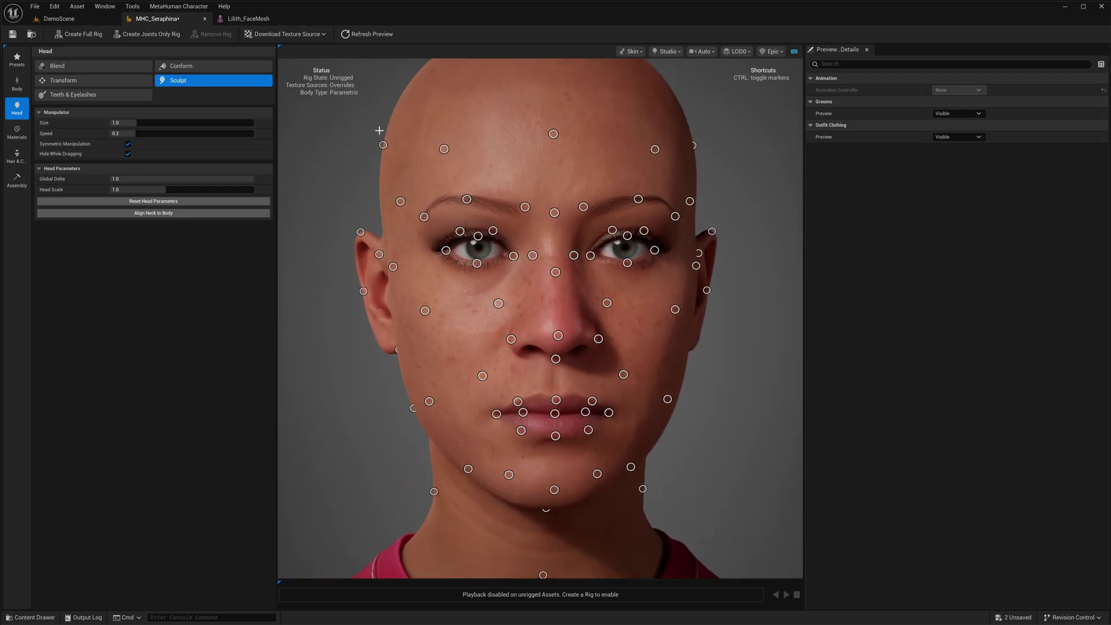
left_click_drag(478, 237, 444, 250)
left_click_drag(370, 289, 373, 286)
scroll(441, 248, "down", 5)
left_click_drag(425, 254, 398, 247)
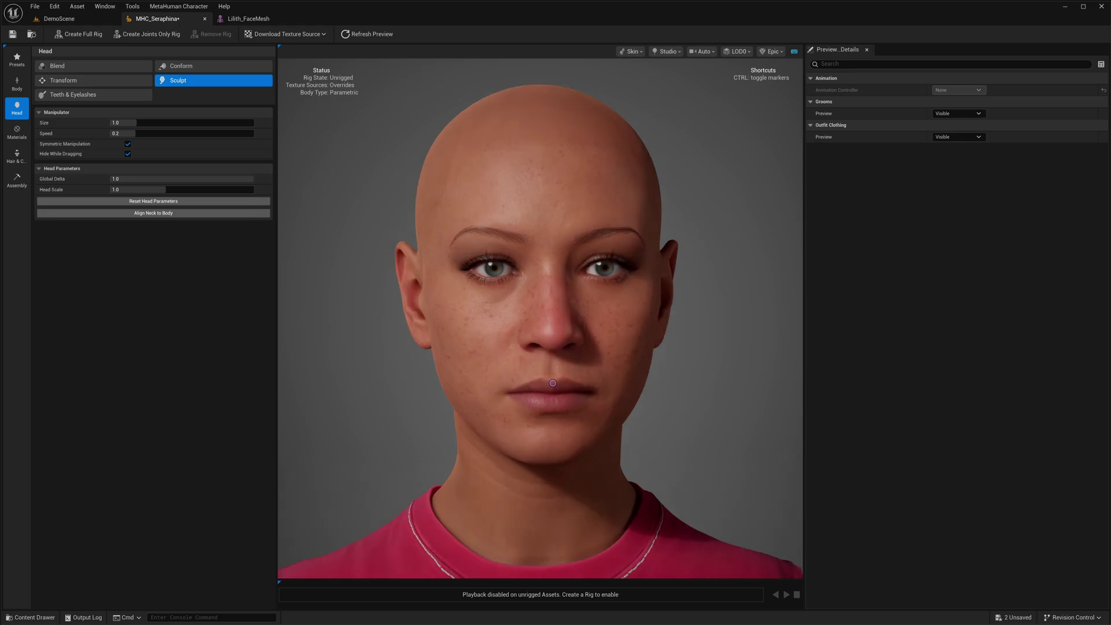
- Sculpt the mouth corner and the jaw, undoing the lower eyelid change made in between
left_click_drag(508, 394, 510, 393)
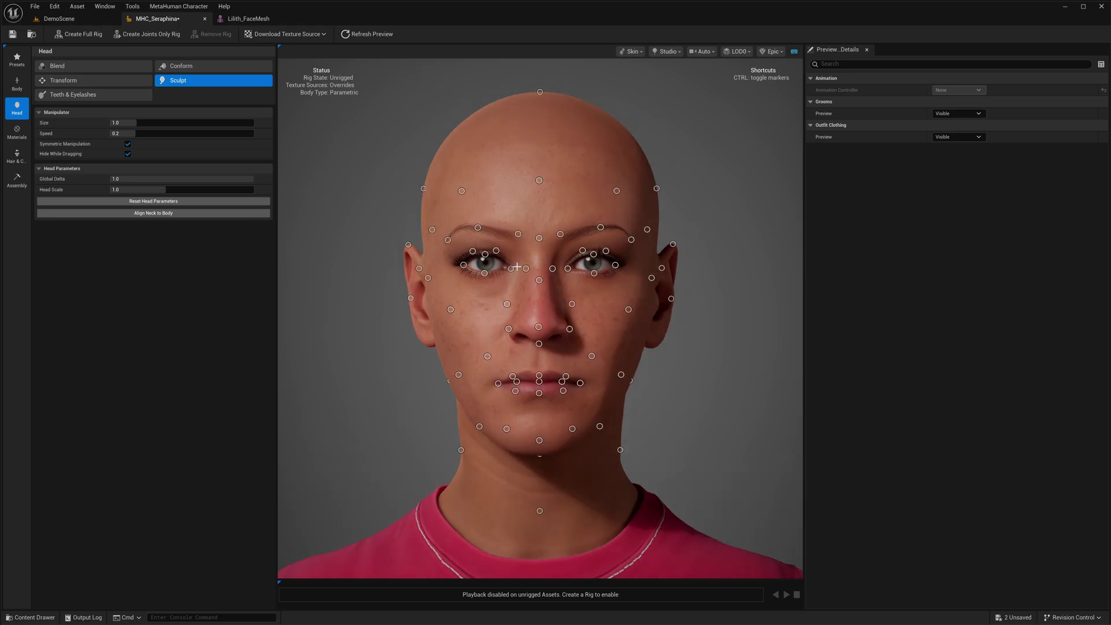
mouse_move(487, 275)
left_mouse_down()
mouse_move(485, 254)
mouse_move(451, 266)
mouse_move(478, 252)
left_mouse_up()
key("ctrl+z")
mouse_move(460, 375)
left_mouse_down()
mouse_move(730, 315)
mouse_move(715, 273)
mouse_move(689, 279)
left_mouse_up()
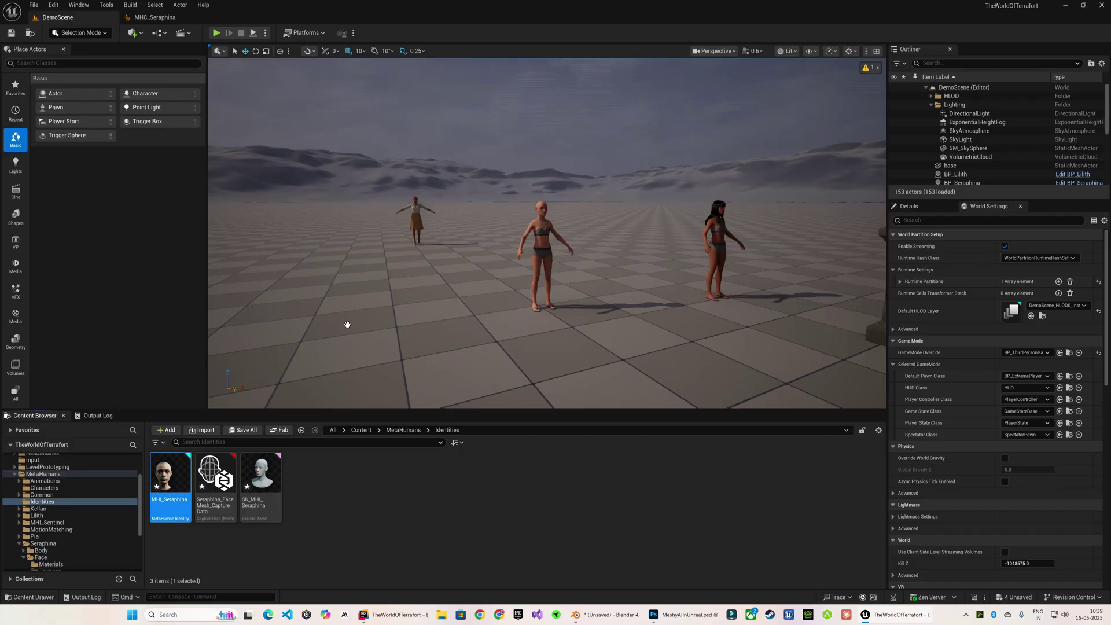
- Save the current work in the DemoScene level
key("ctrl+s")
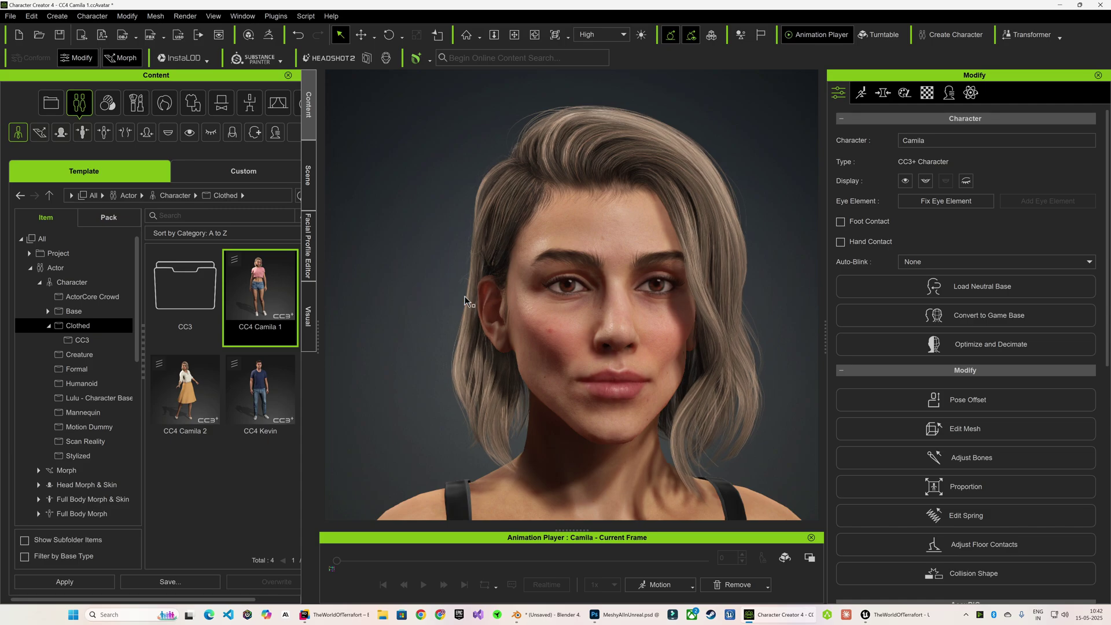
- Switch to Character Creator 4, undo the last change to Camila and examine her face from several sides
right_click_drag(523, 372, 597, 370)
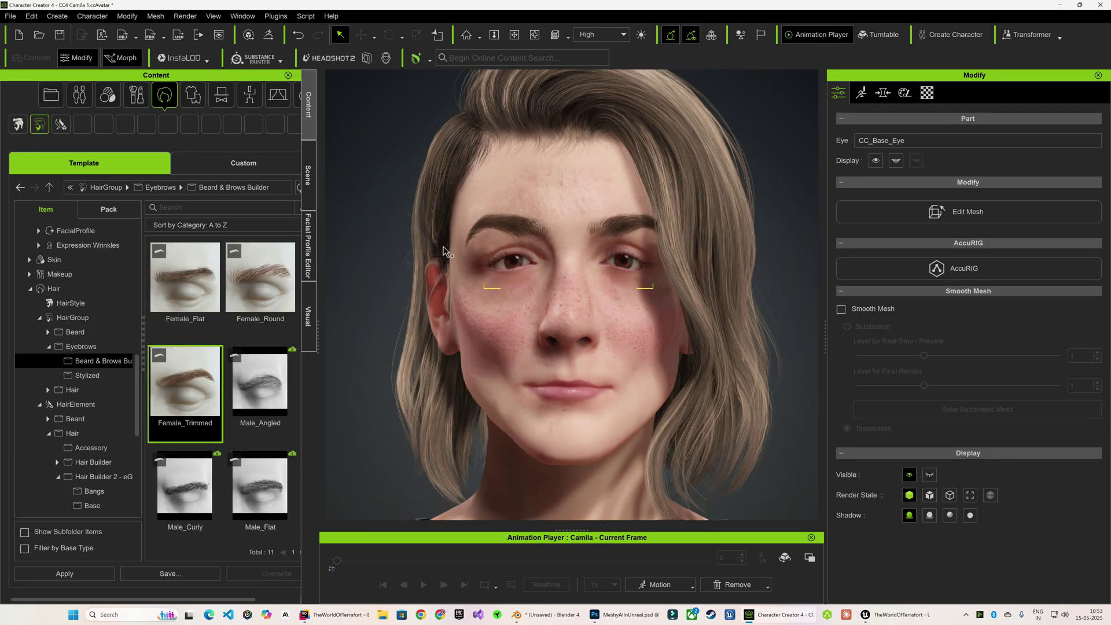
key("ctrl+z")
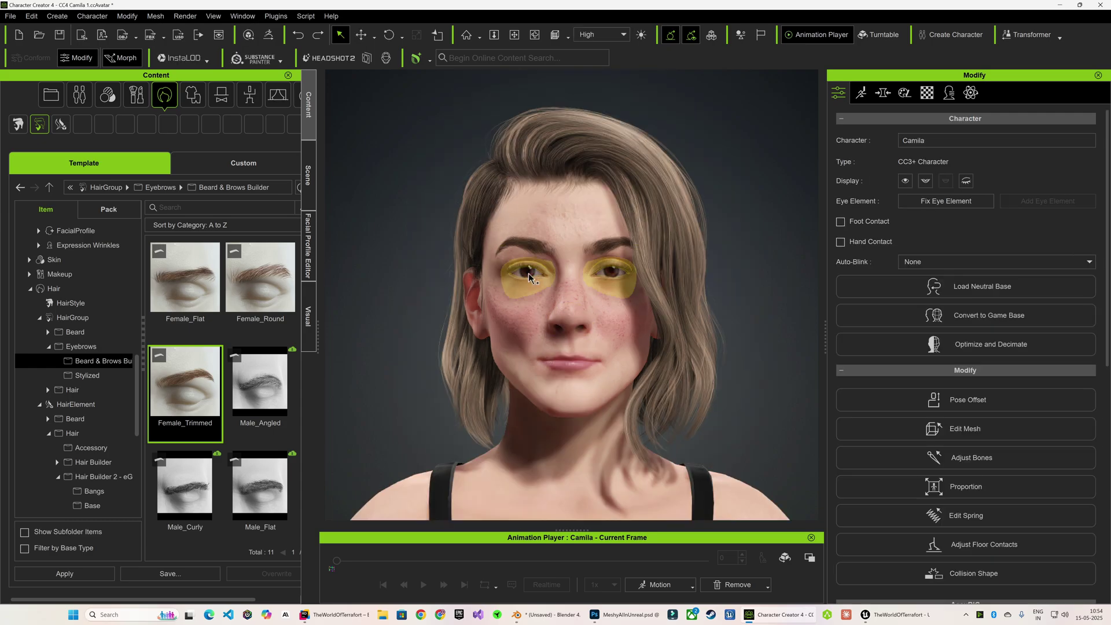
left_click(561, 323)
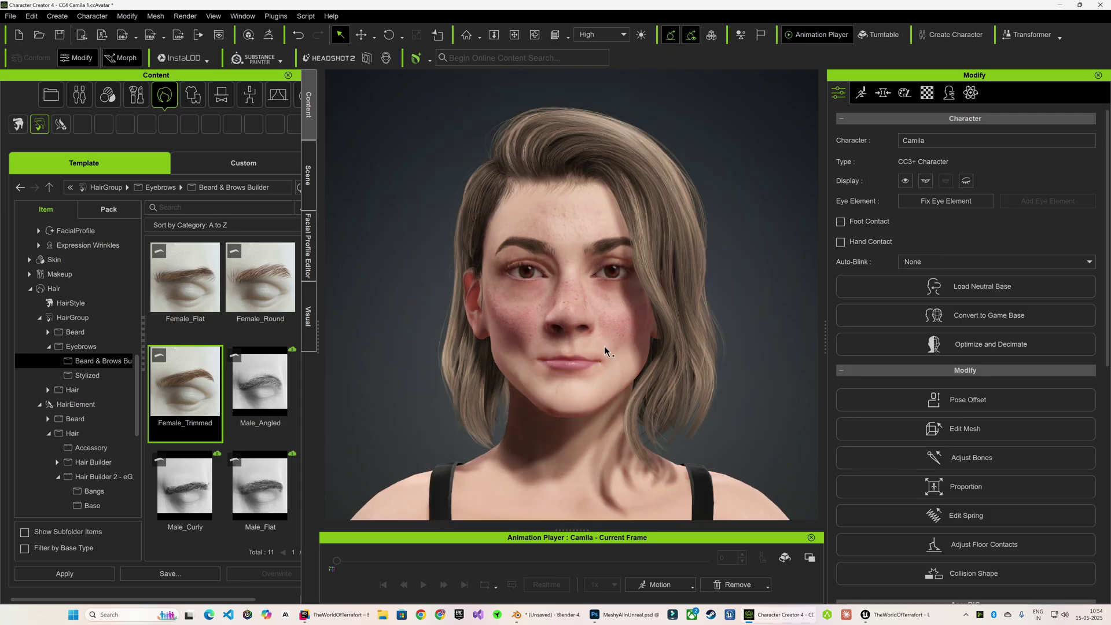
right_click_drag(606, 342, 916, 343)
right_click_drag(692, 323, 312, 354)
left_click(516, 242)
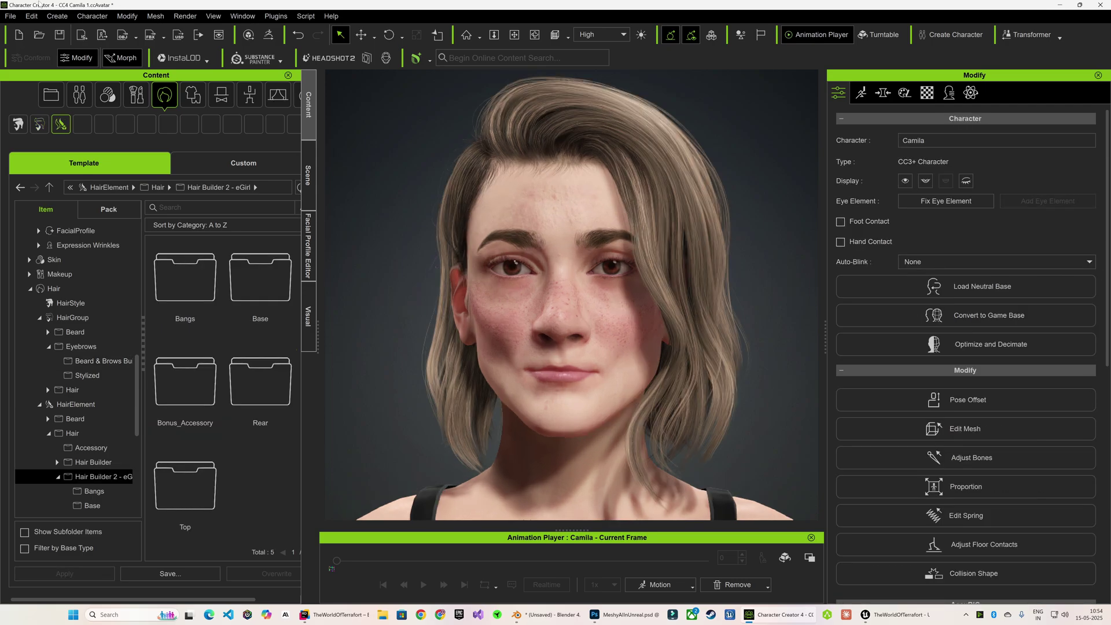
- Export Camila's head with the target Mesh to MetaHuman_Female and the baked texture size Medium
left_click(10, 17)
left_click(36, 137)
left_click(578, 170)
left_click(572, 197)
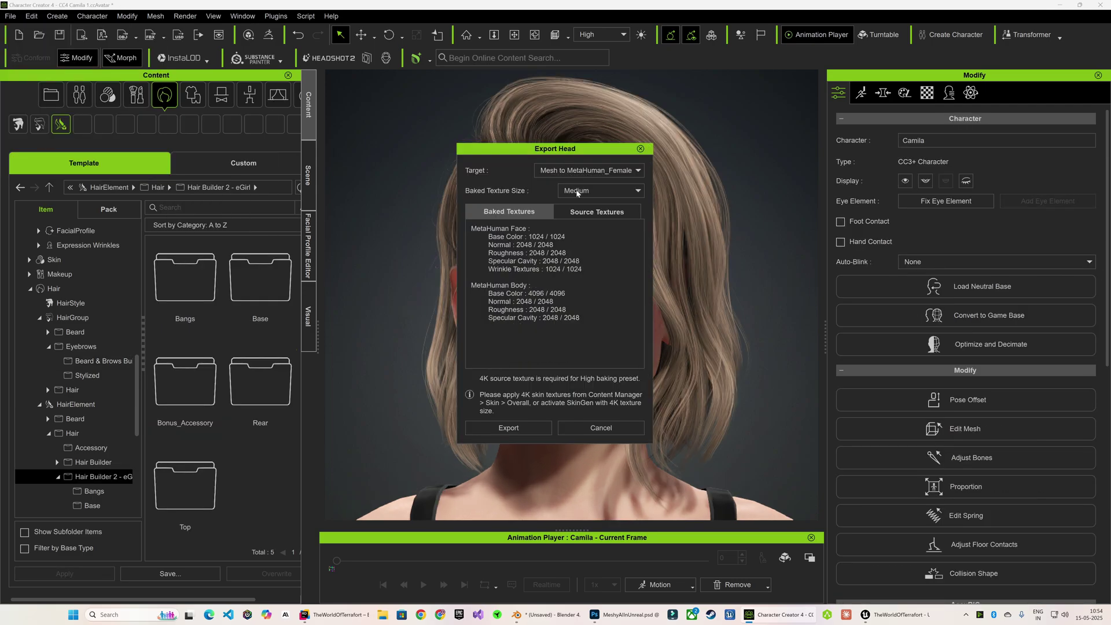
left_click(508, 428)
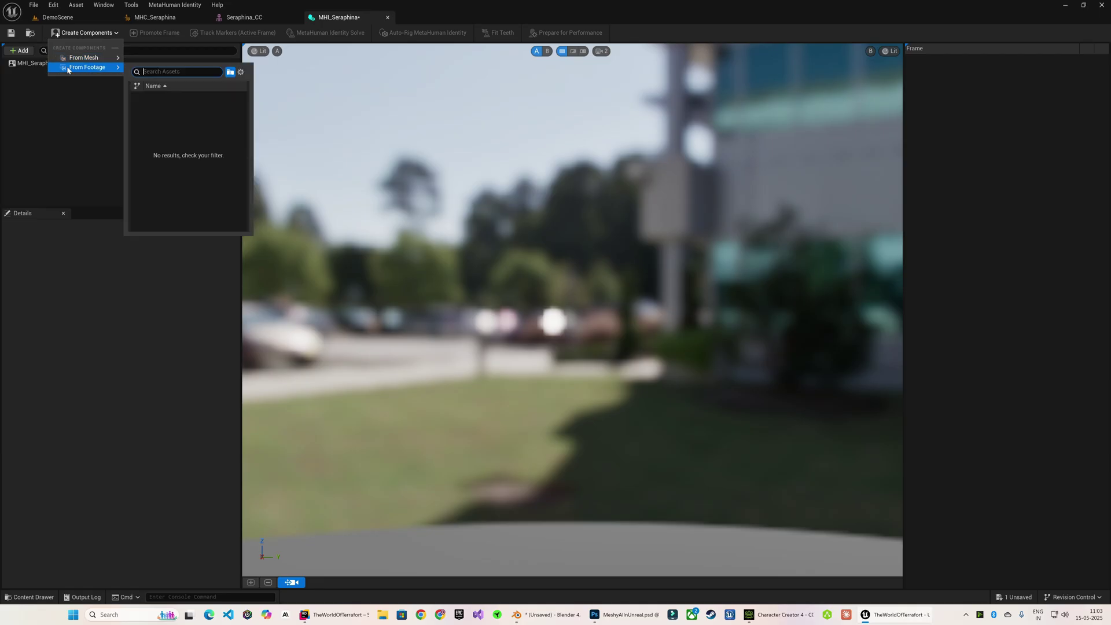
- In Unreal Engine, create the MHI_Seraphina identity components from the Seraphina_CC mesh, searching for "sera"
mouse_move(81, 58)
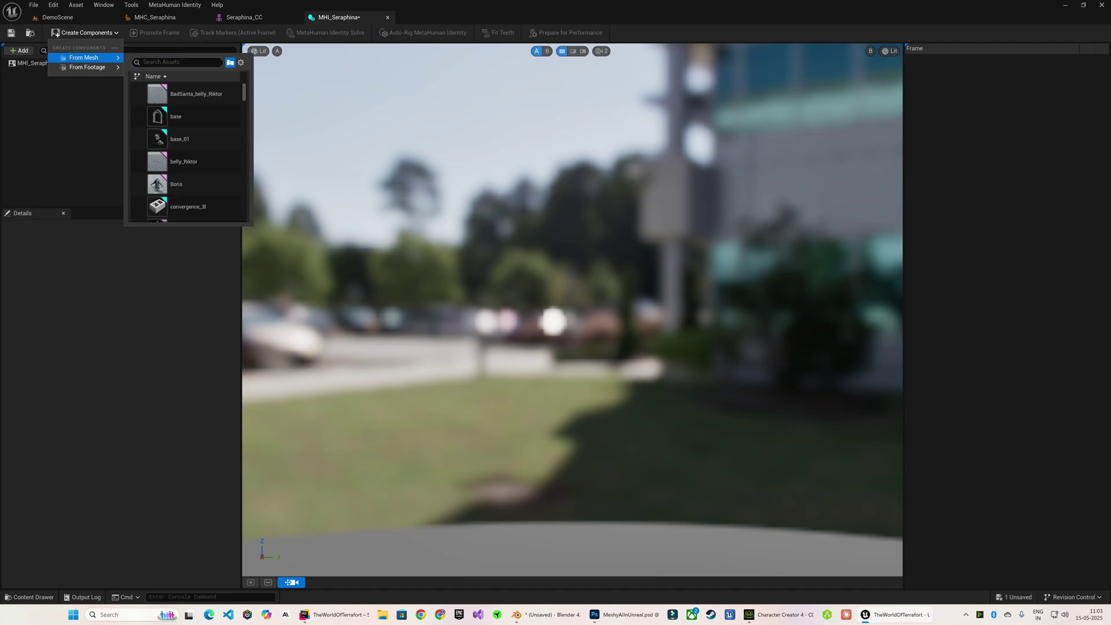
type("sera")
left_click(173, 206)
- Promote a front-view frame of the neutral pose, track its markers, run the identity solve and auto-rig the identity
left_click_drag(573, 312, 405, 289, "alt")
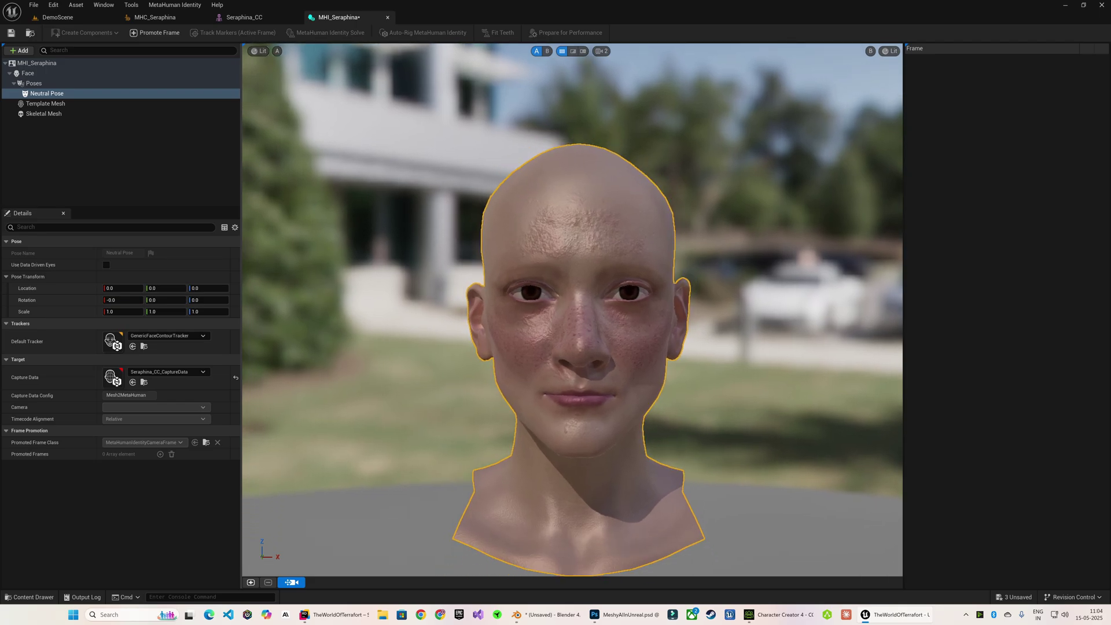
left_click(155, 32)
left_click(234, 32)
left_click(302, 35)
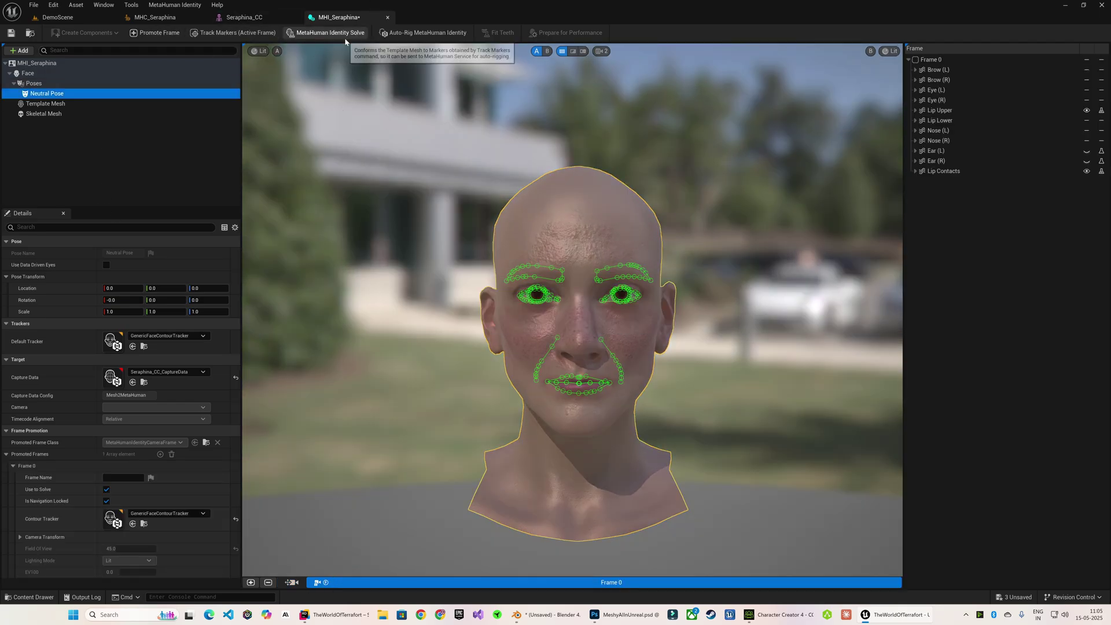
left_click(423, 32)
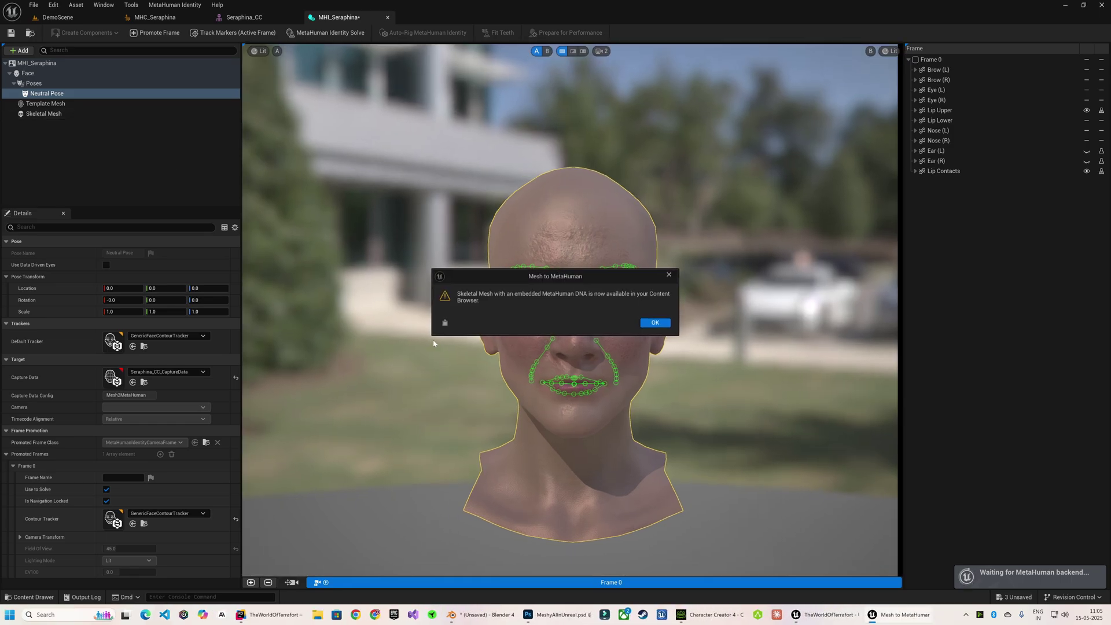
left_click(655, 322)
- Return to MHC_Seraphina and conform its head to the MHI_Seraphina identity with Use Eye Meshes enabled
left_click(154, 16)
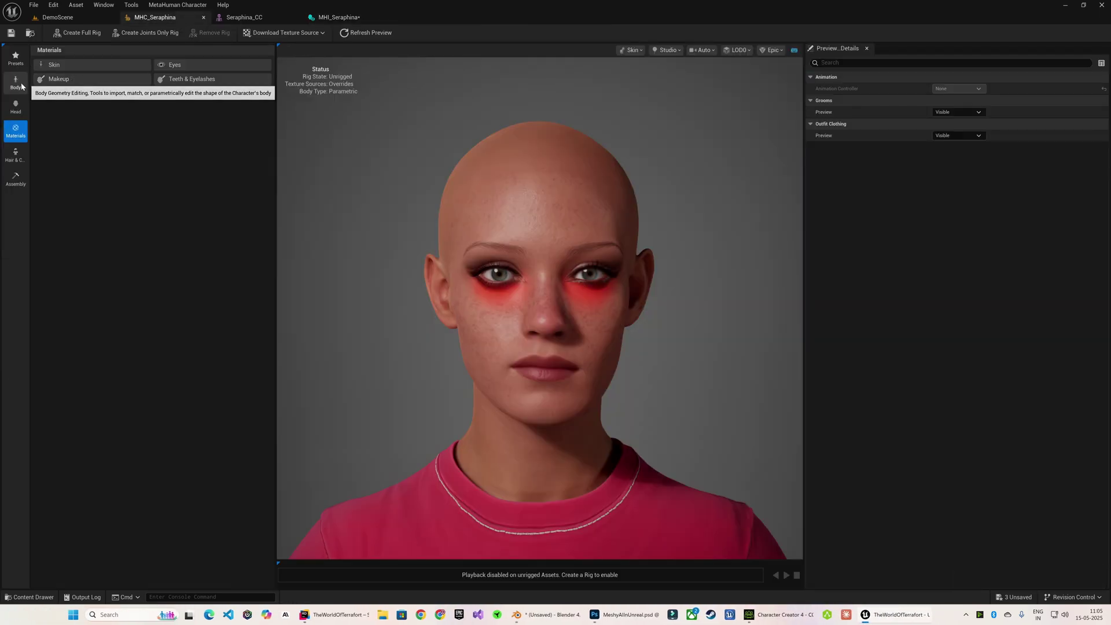
left_click(15, 106)
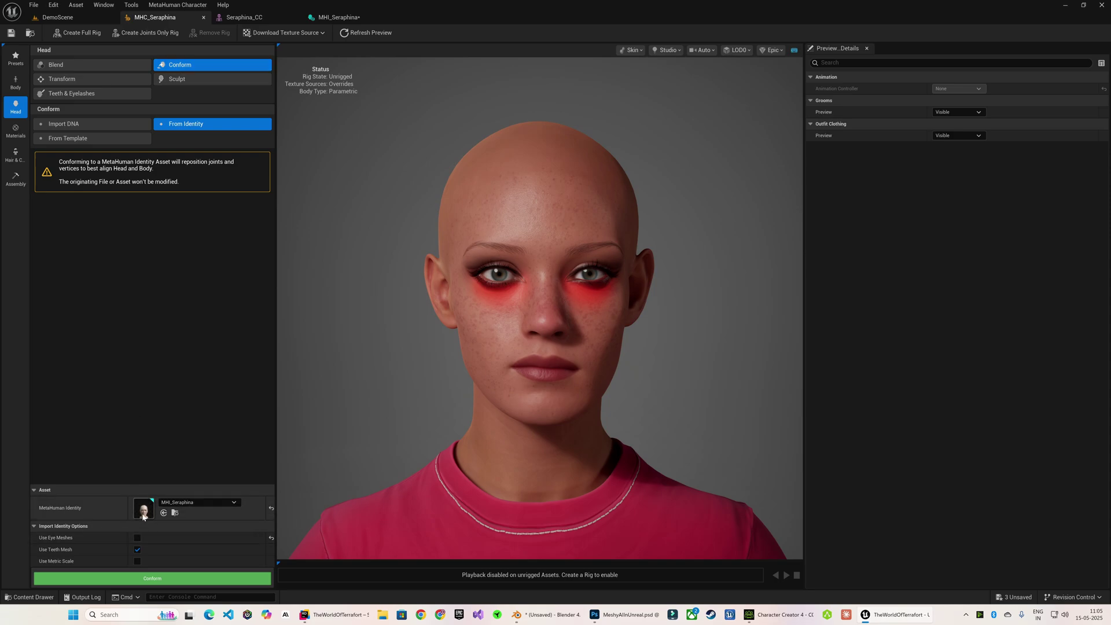
left_click(138, 538)
left_click(130, 578)
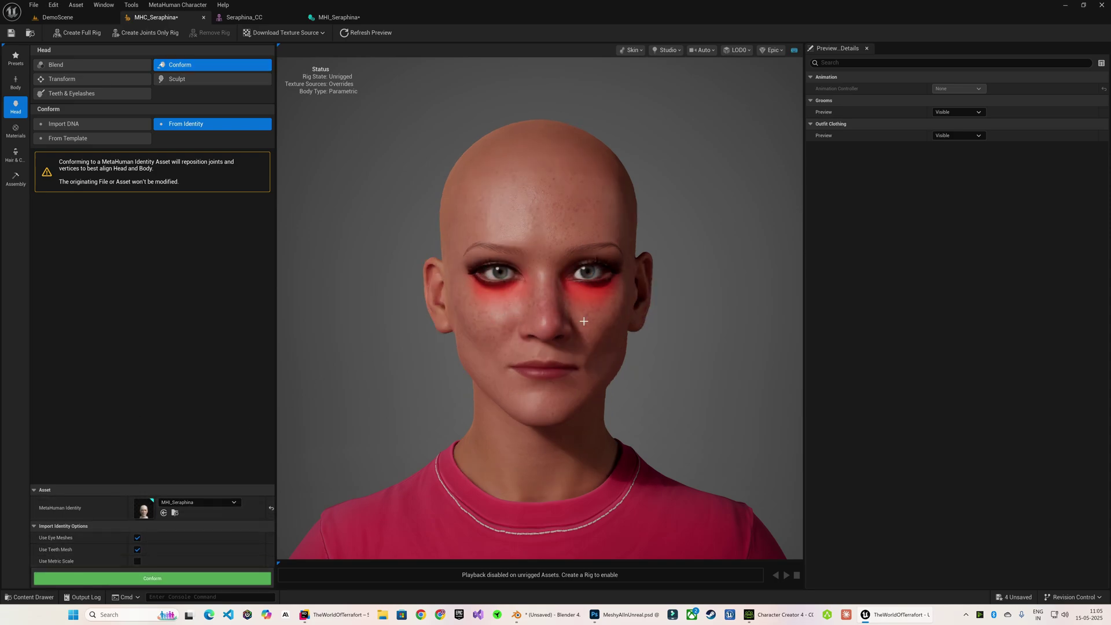
- Disable Use Eye Meshes and conform the Seraphina head to the identity again
scroll(539, 308, "up", 5)
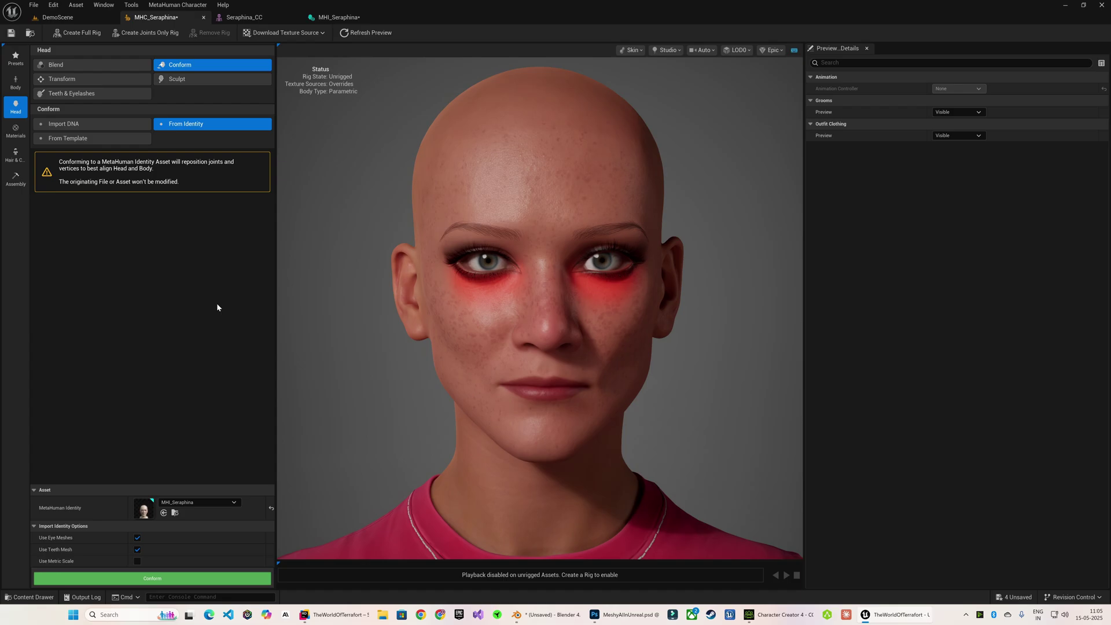
left_click(137, 538)
left_click(119, 579)
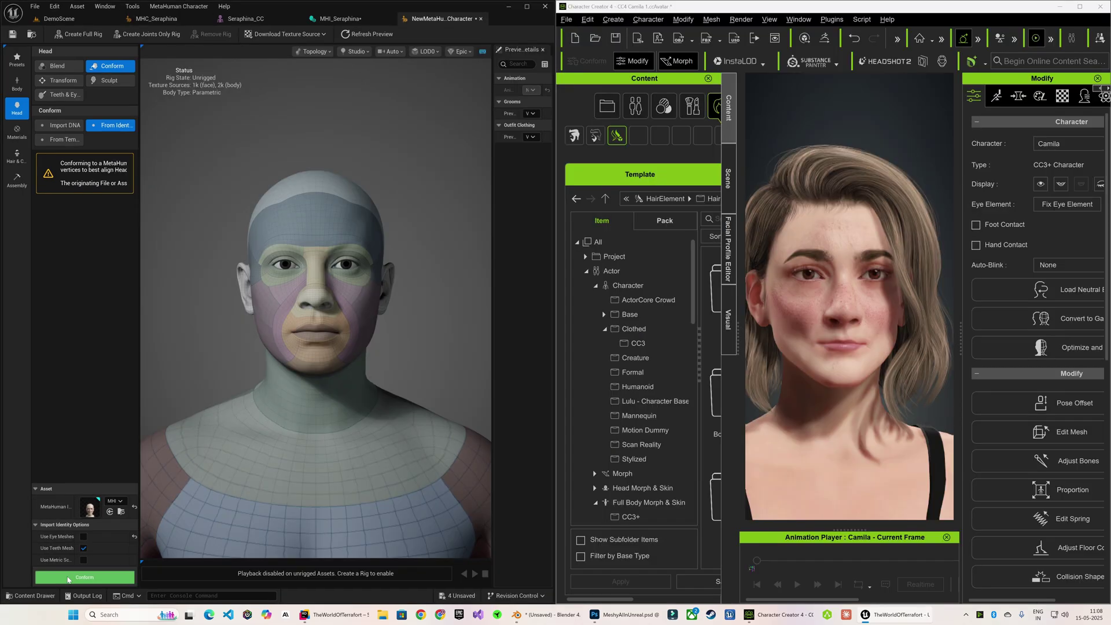
- Conform the new MetaHuman character's head to the identity without eye meshes and compare its face with the Camila original
left_click(68, 579)
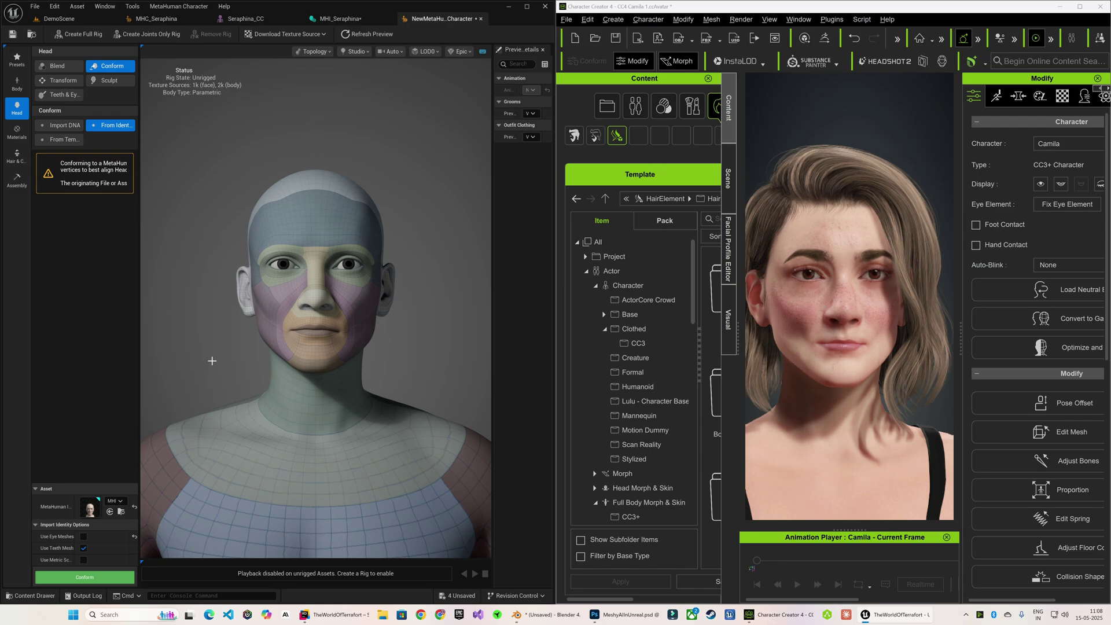
right_click_drag(212, 361, 243, 360)
scroll(212, 361, "up", 2)
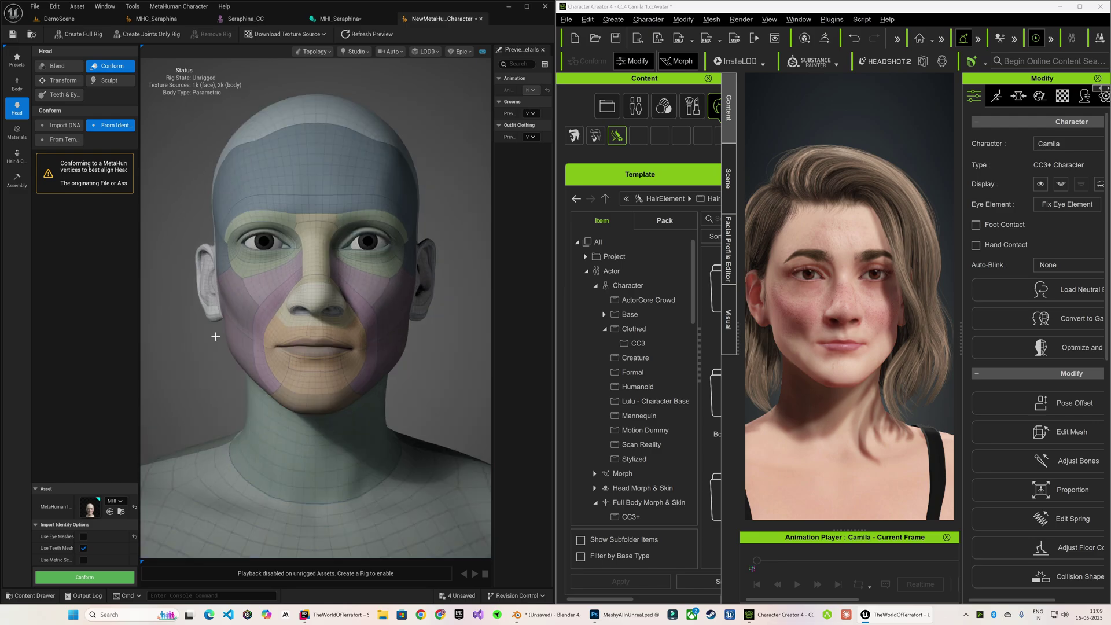
left_click_drag(212, 360, 197, 366)
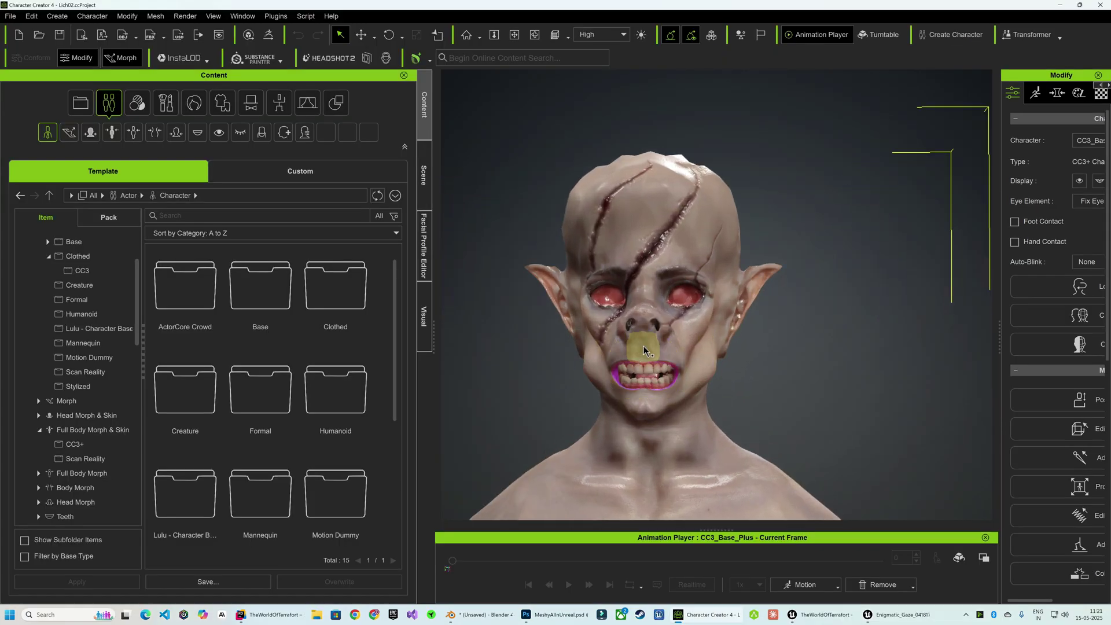
- Examine the scarred, pointed-ear lich head in Character Creator 4
mouse_move(616, 376)
right_mouse_down()
mouse_move(708, 371)
mouse_move(616, 370)
right_mouse_up()
mouse_move(690, 194)
right_mouse_down()
mouse_move(682, 201)
mouse_move(695, 199)
right_mouse_up()
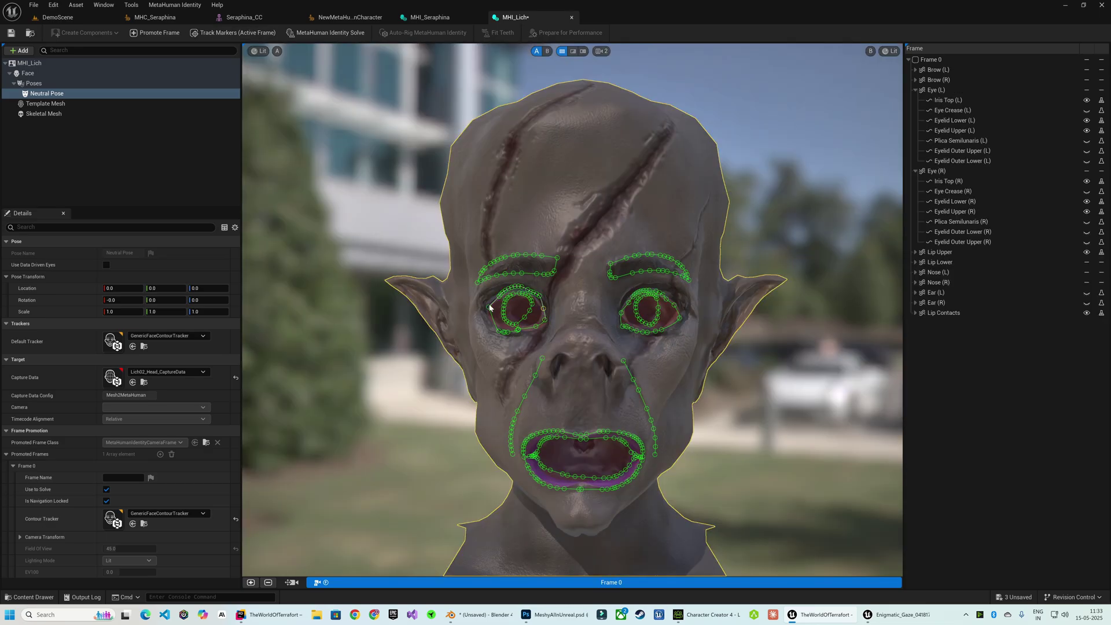
- Adjust the eye tracking curve in MHI_Lich and conform the new character's head to that identity with eye and teeth meshes
left_click(518, 297)
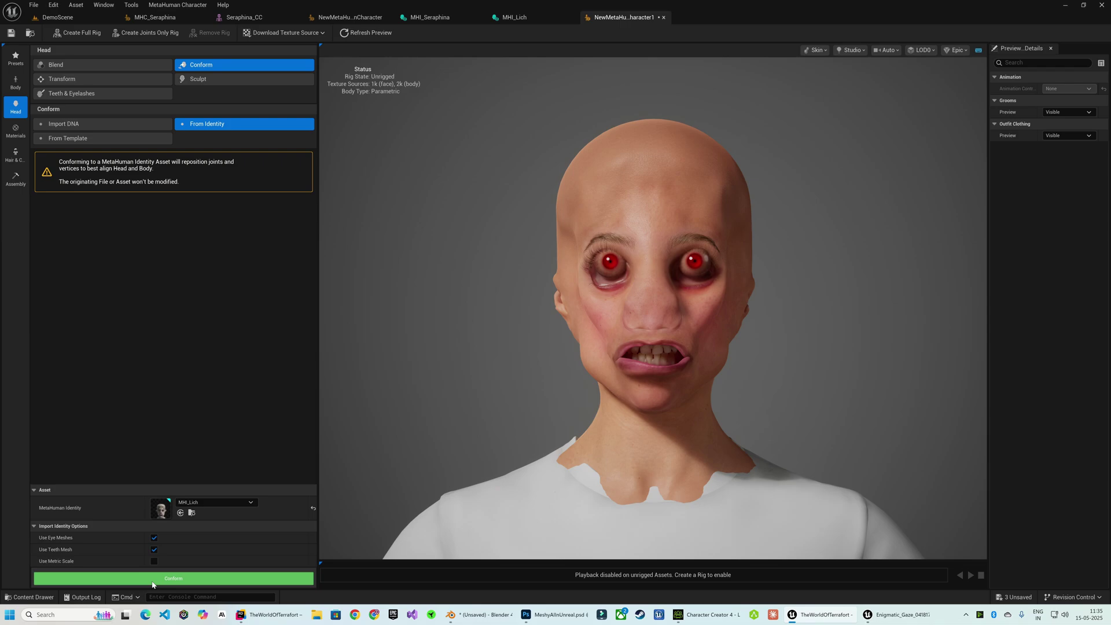
left_click(153, 579)
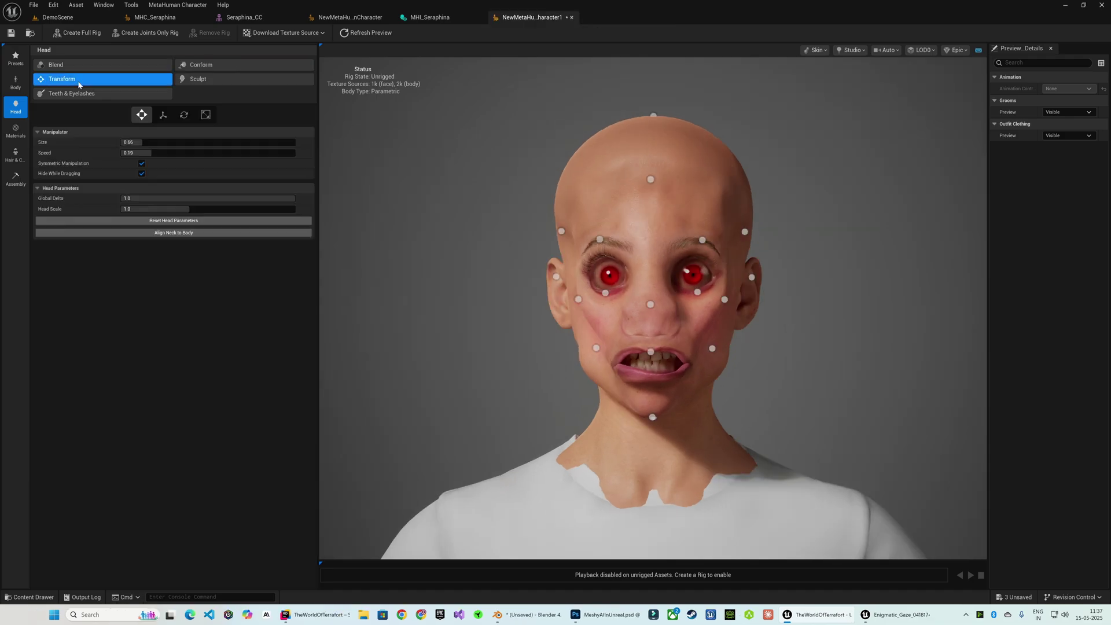
- Sculpt the lich character's nose by pulling its tip marker
left_click(197, 79)
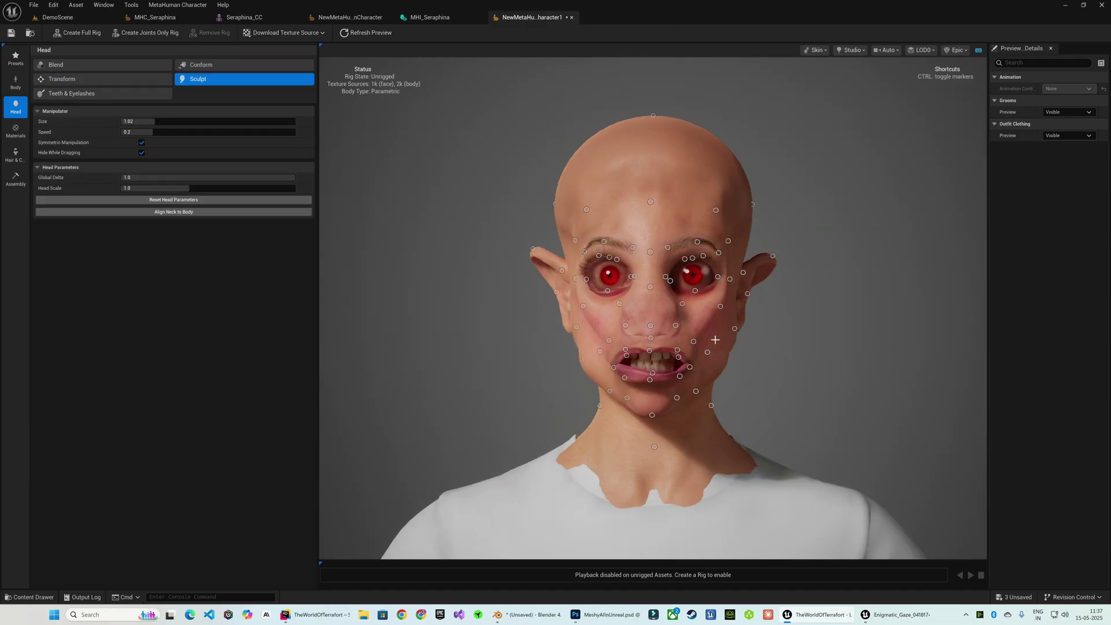
left_click_drag(651, 324, 681, 320)
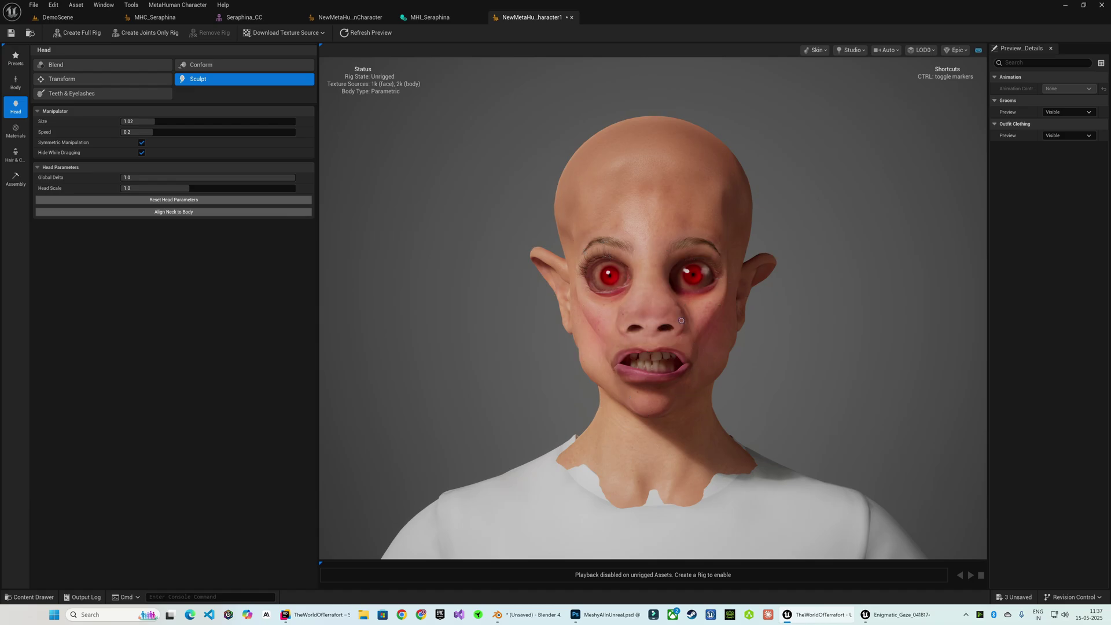
- Switch the lich head to the Transform tool and set the eyes' sclera vascularity intensity to 0.91
left_click(78, 82)
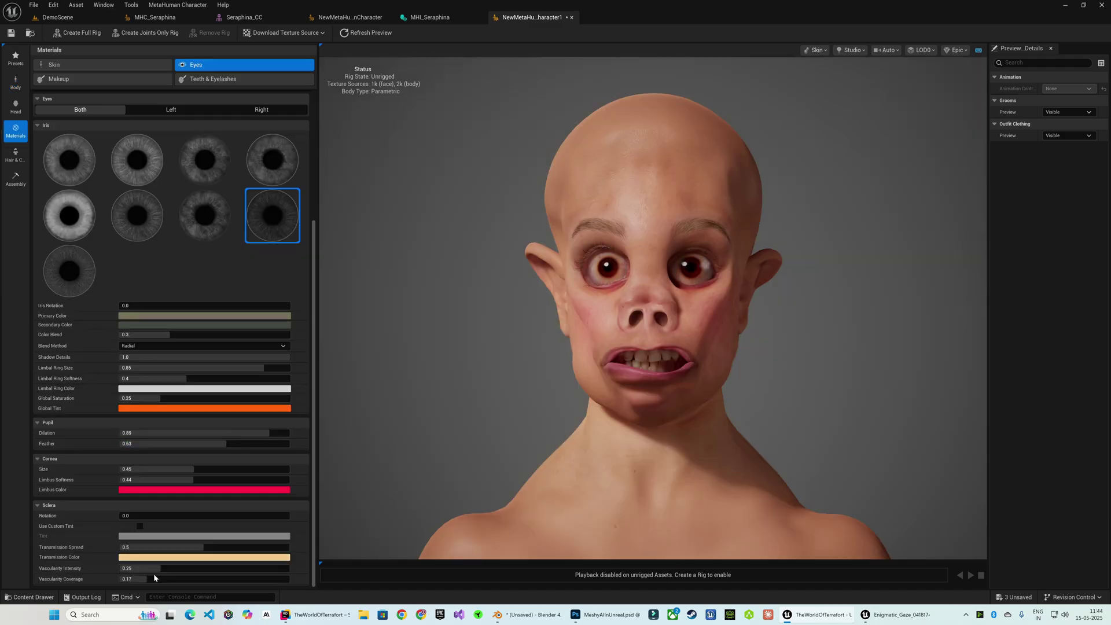
left_click_drag(153, 569, 191, 569)
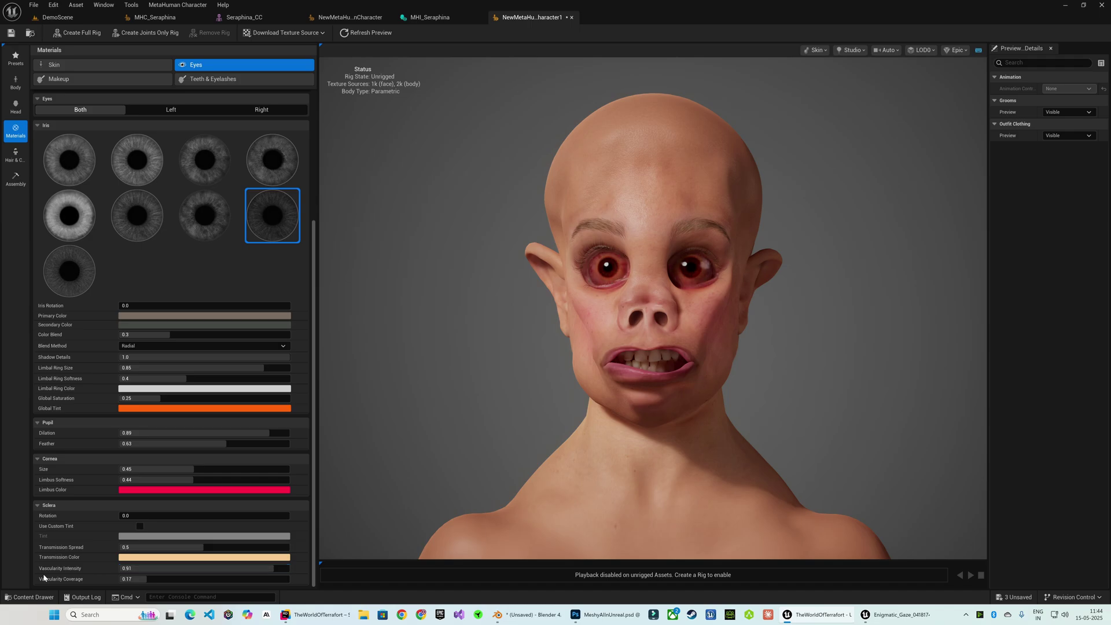
scroll(141, 383, "up", 1)
scroll(141, 383, "up", 1)
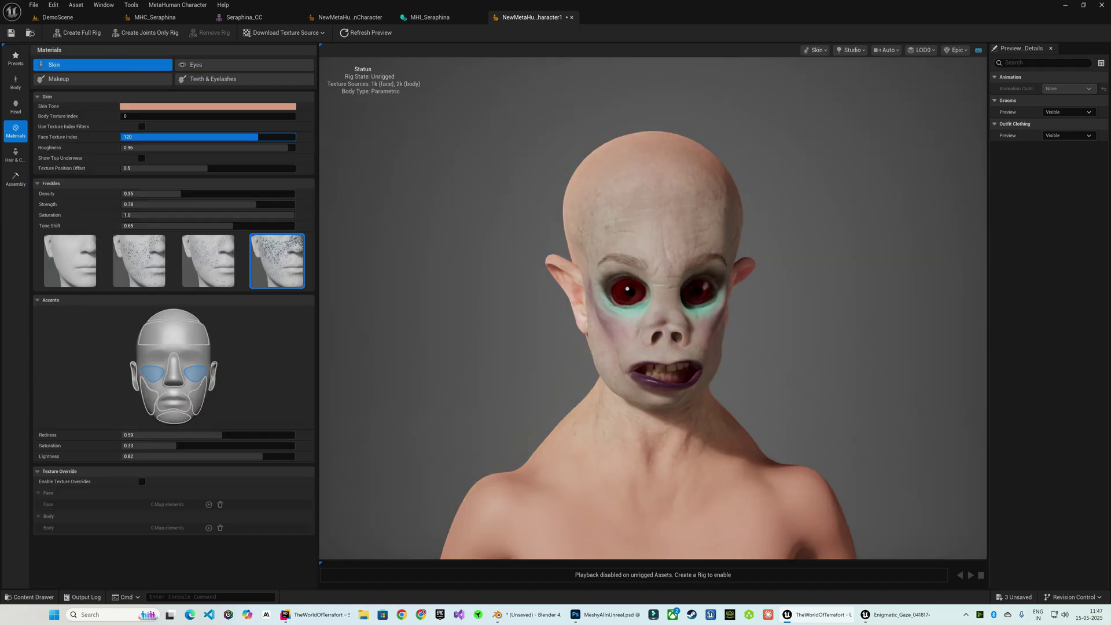
- Set the lich's body texture index to 8 and adjust its skin tone colour while comparing face and body
left_click_drag(394, 221, 440, 220)
scroll(396, 231, "down", 3)
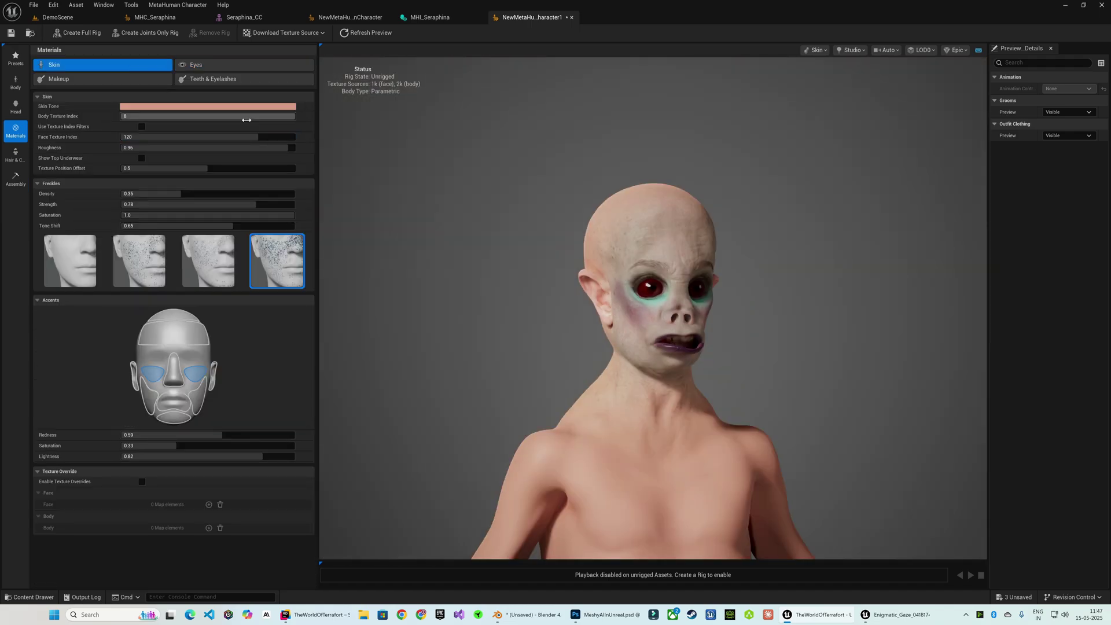
left_click_drag(245, 117, 273, 118)
scroll(630, 216, "down", 3)
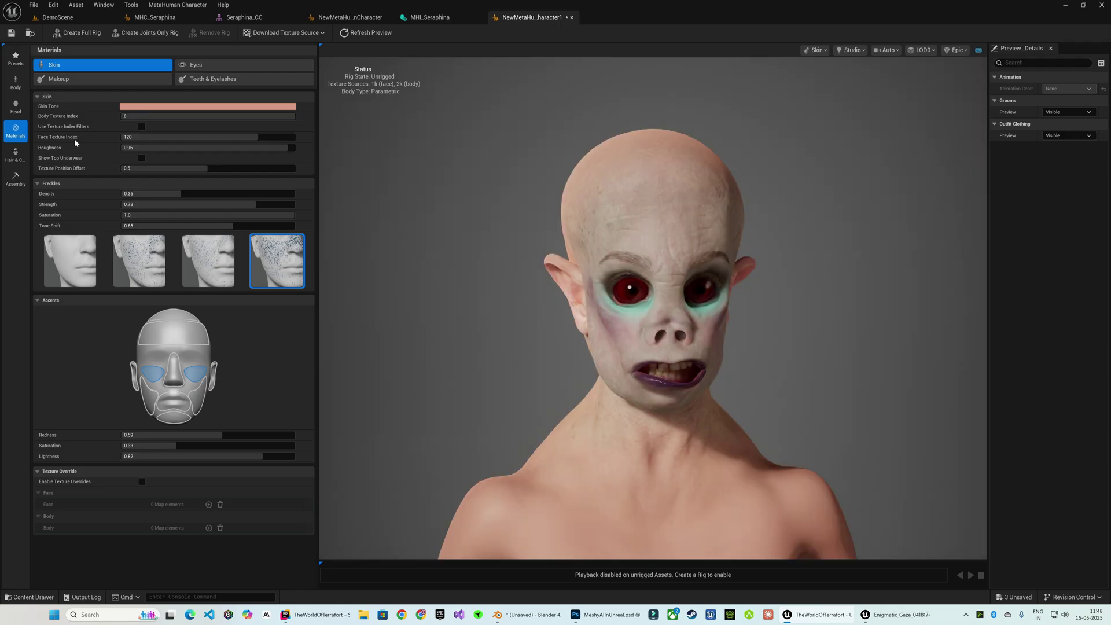
left_click(136, 106)
left_click_drag(174, 137, 206, 163)
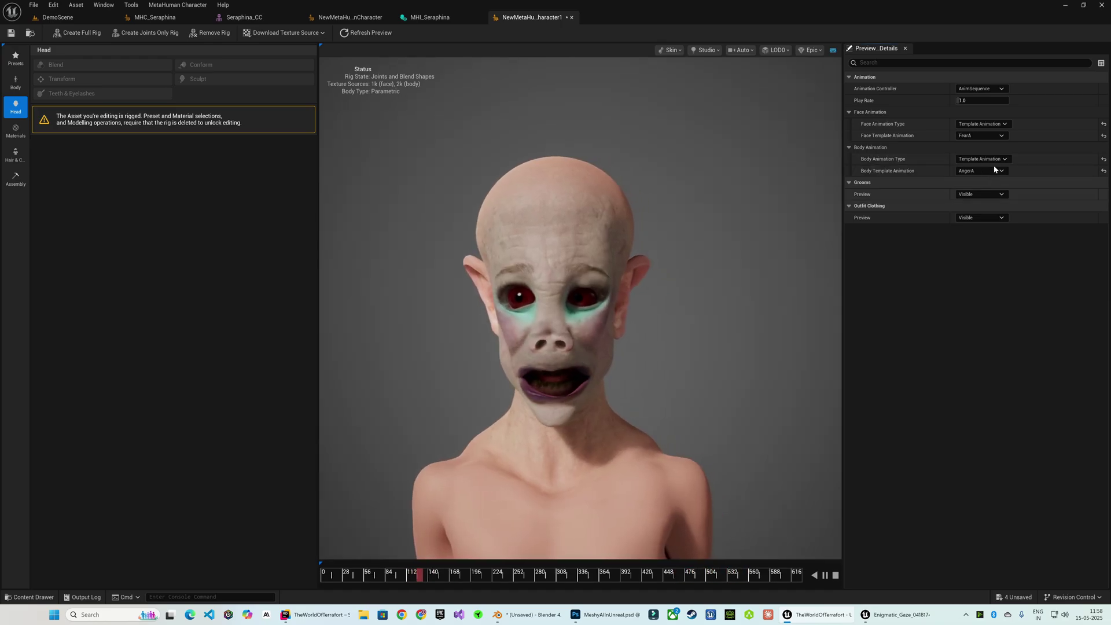
- Preview the SadA template animation on the rigged lich's face
left_click(980, 137)
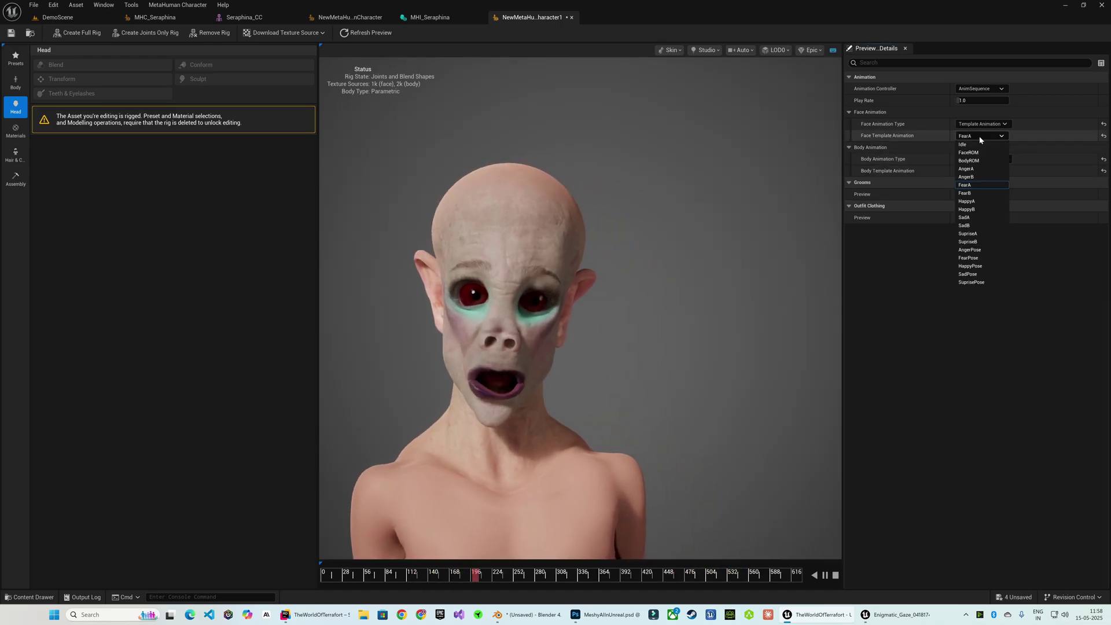
left_click(964, 217)
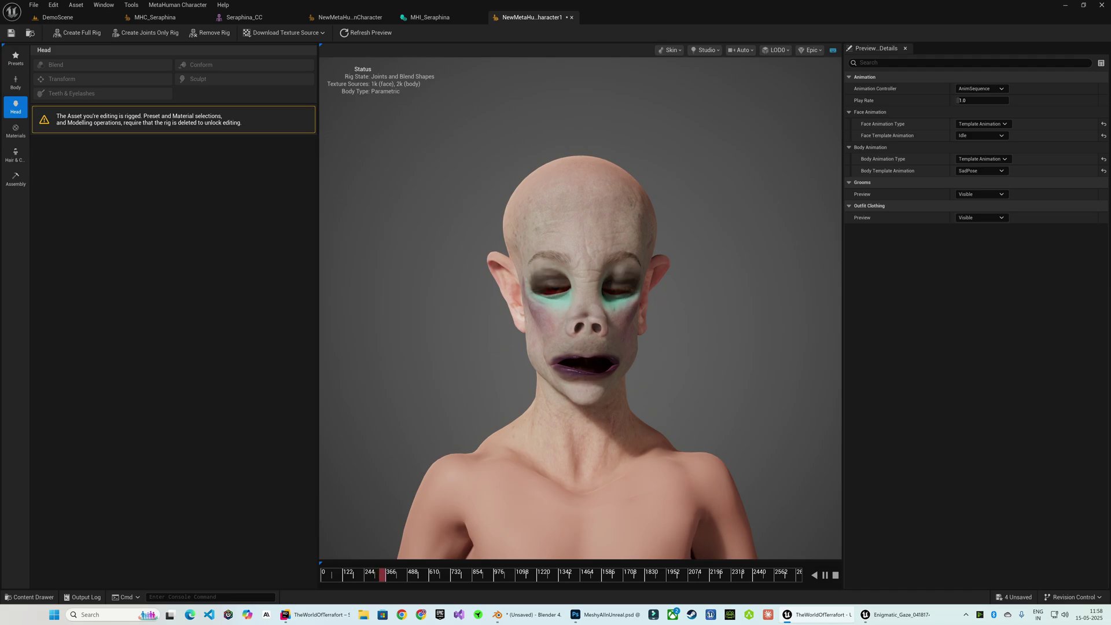
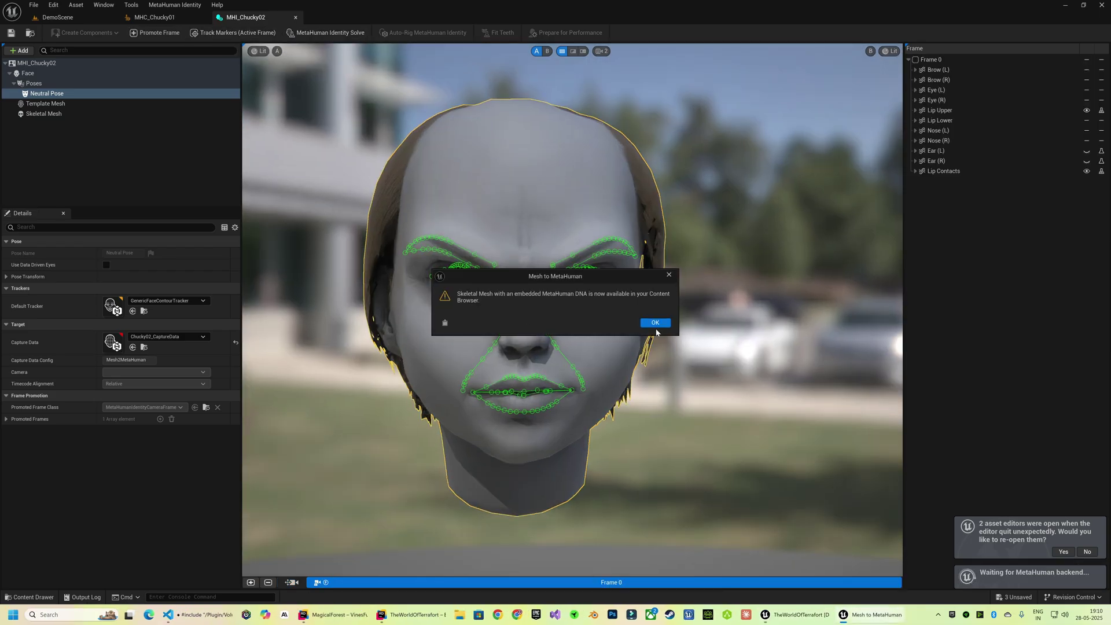
- Acknowledge the Mesh to MetaHuman notice and reshape Chucky's body, lowering muscularity and fat, with neck to waist 27 and waist 56
left_click(652, 320)
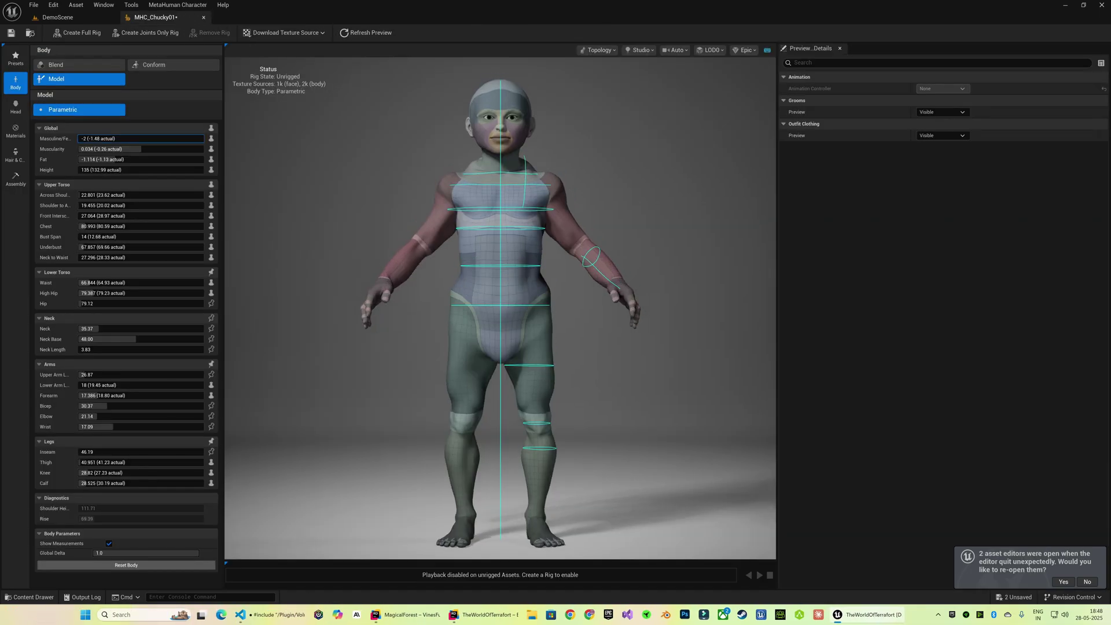
mouse_move(79, 138)
left_mouse_down()
mouse_move(203, 139)
mouse_move(91, 138)
mouse_move(105, 148)
mouse_move(87, 159)
left_mouse_up()
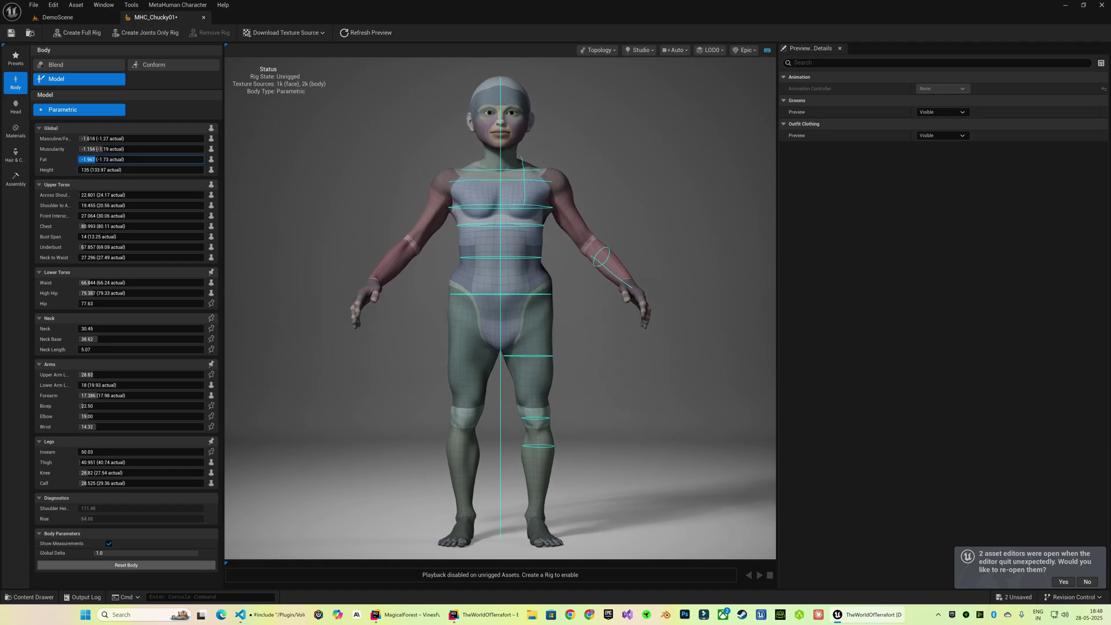
left_click_drag(107, 257, 101, 293)
left_click_drag(107, 303, 120, 303)
- Adjust Chucky's neck and neck base measurements and shorten the upper arm length to 25
left_click_drag(94, 339, 167, 339)
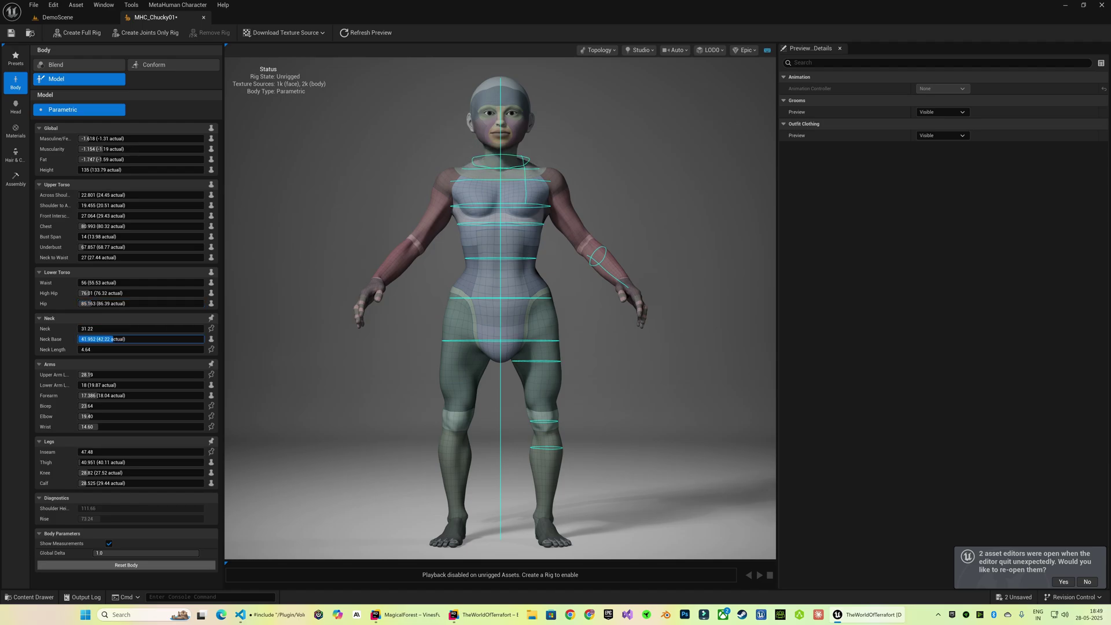
left_click_drag(89, 375, 75, 375)
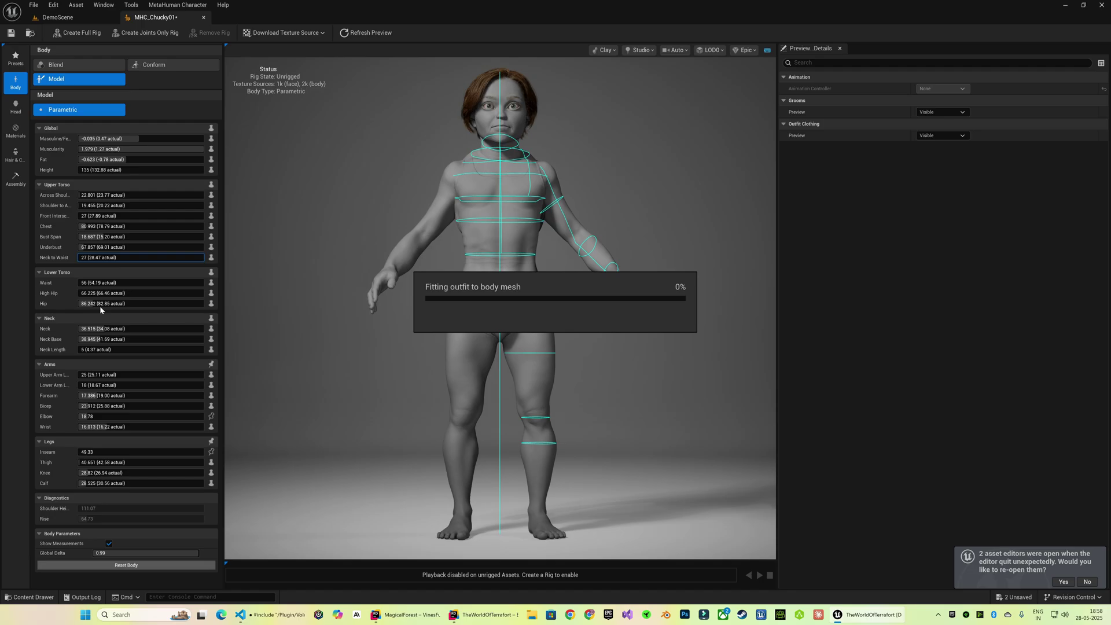
left_click_drag(101, 339, 87, 328)
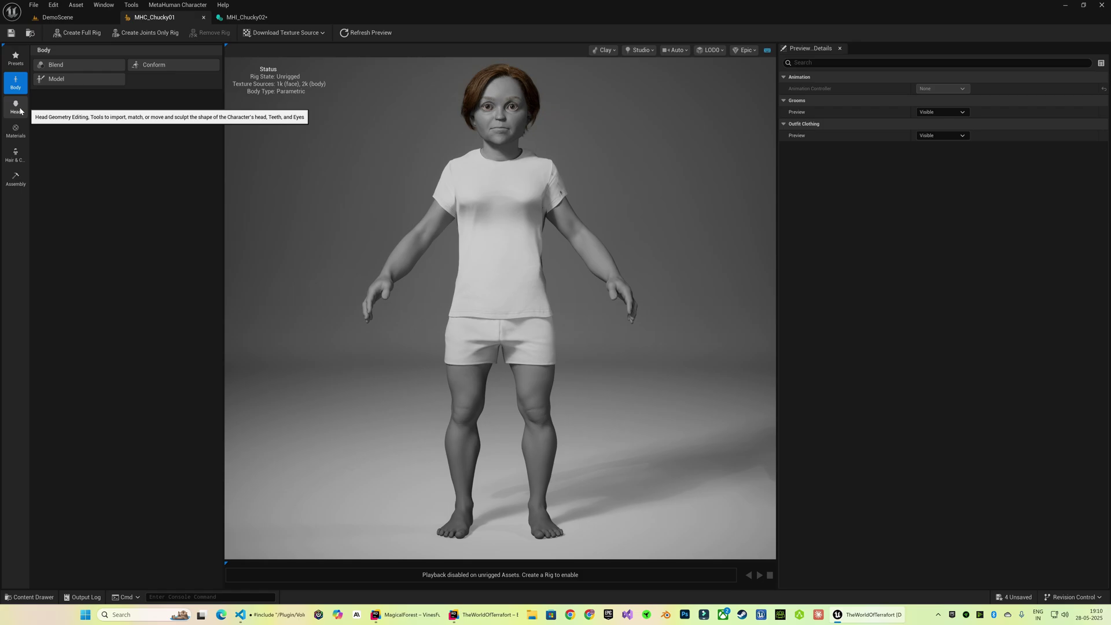
- Conform Chucky's head to the MHI_Chucky02 identity with eye and teeth meshes, and repeat the conform without eye meshes
left_click(19, 109)
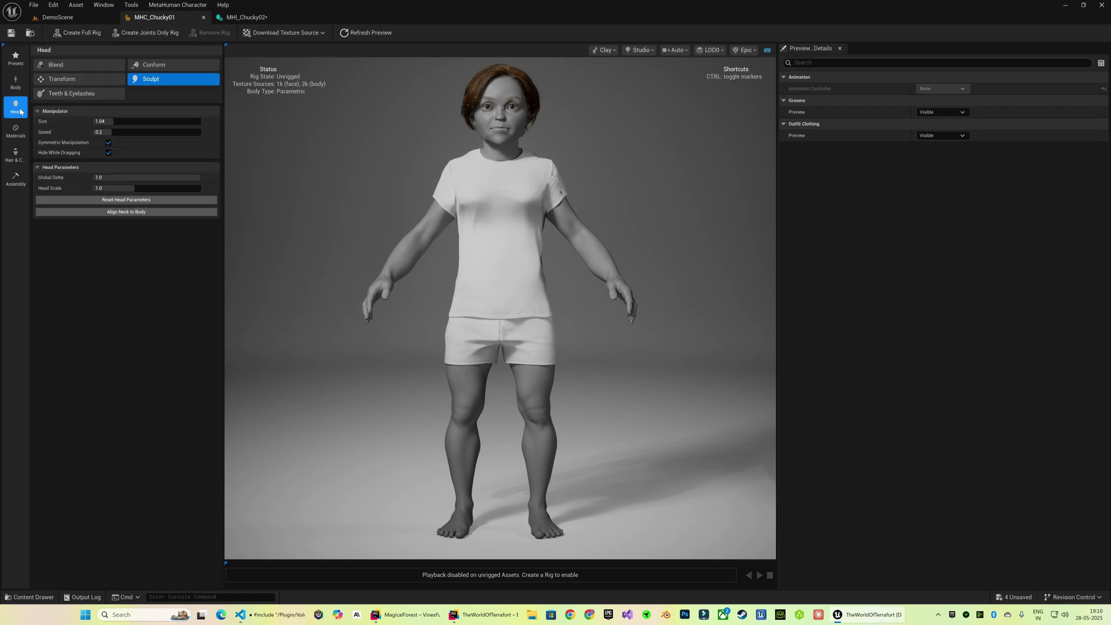
left_click(162, 68)
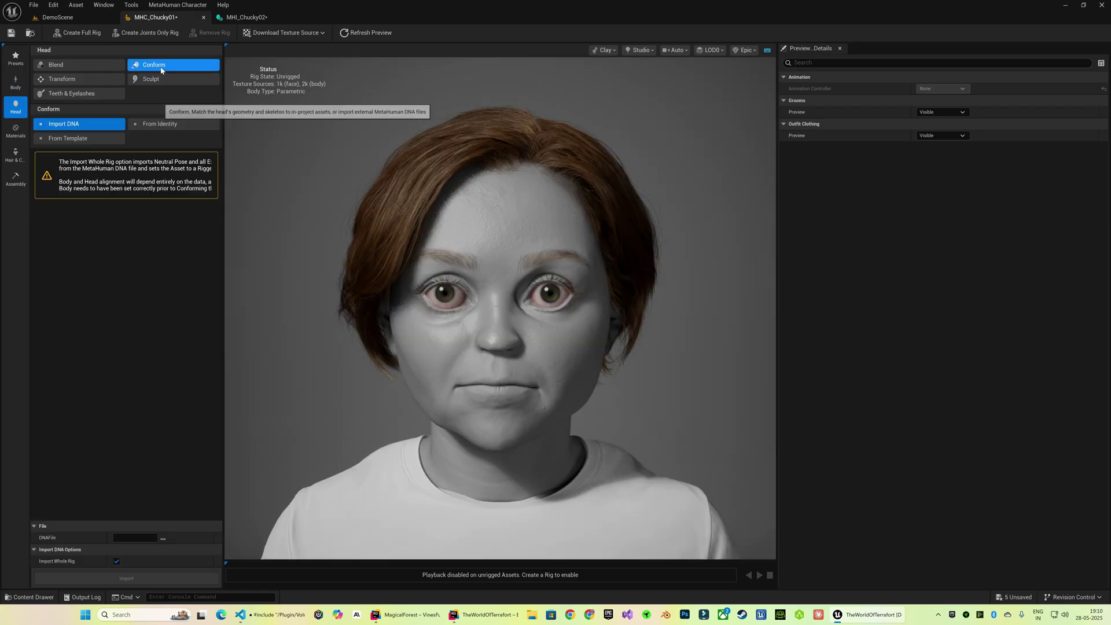
left_click(160, 124)
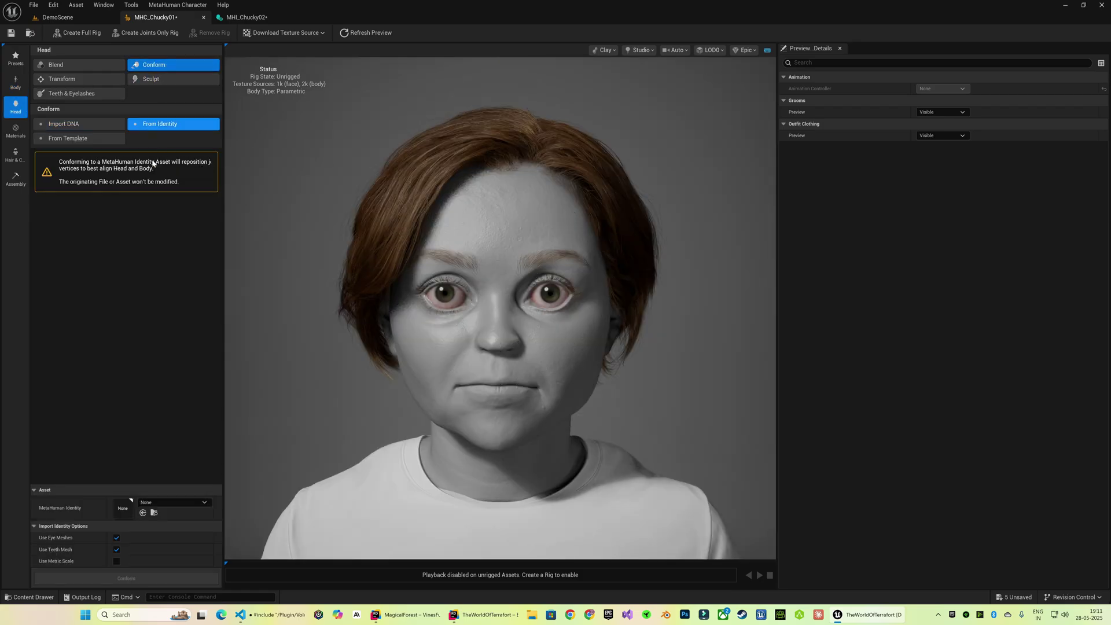
left_click(174, 502)
left_click(186, 411)
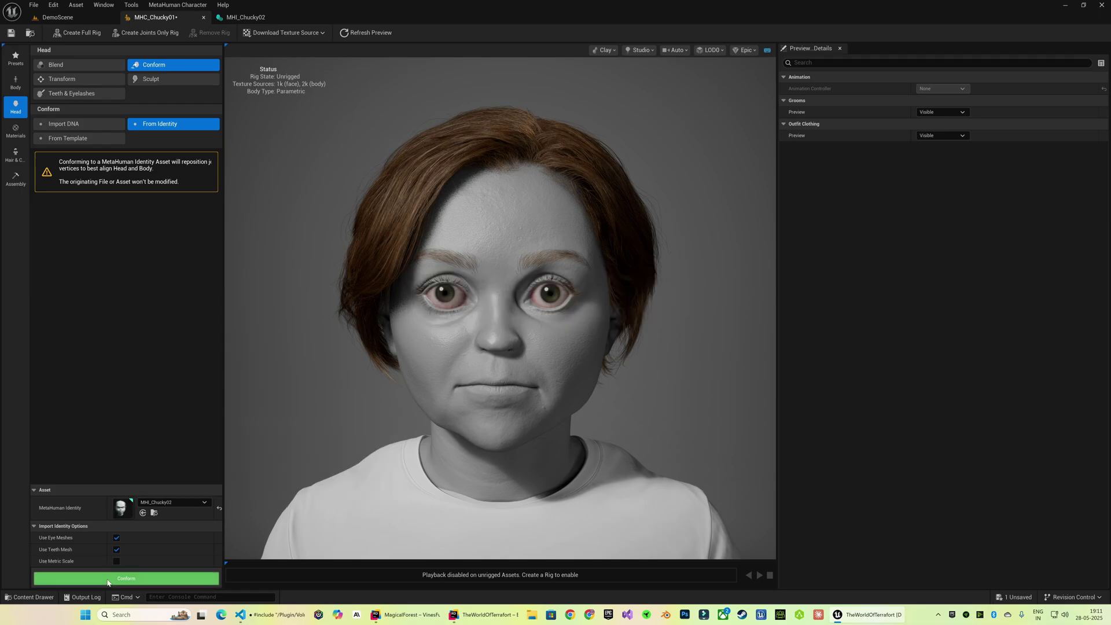
left_click(108, 578)
left_click(116, 538)
left_click(126, 578)
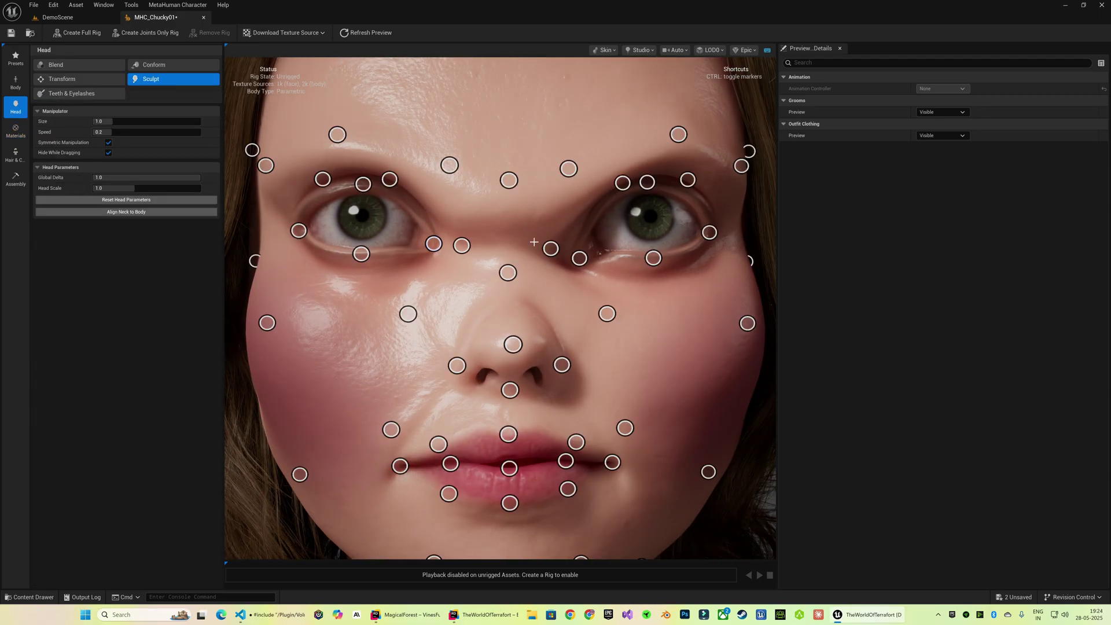
- Sculpt Chucky's face by nudging the inner eye corners, upper eyelids and outer eye corners and pulling the nose bridge marker
left_click_drag(579, 258, 575, 251)
left_click_drag(647, 183, 647, 175)
left_click_drag(709, 232, 714, 230)
left_click_drag(508, 272, 442, 355)
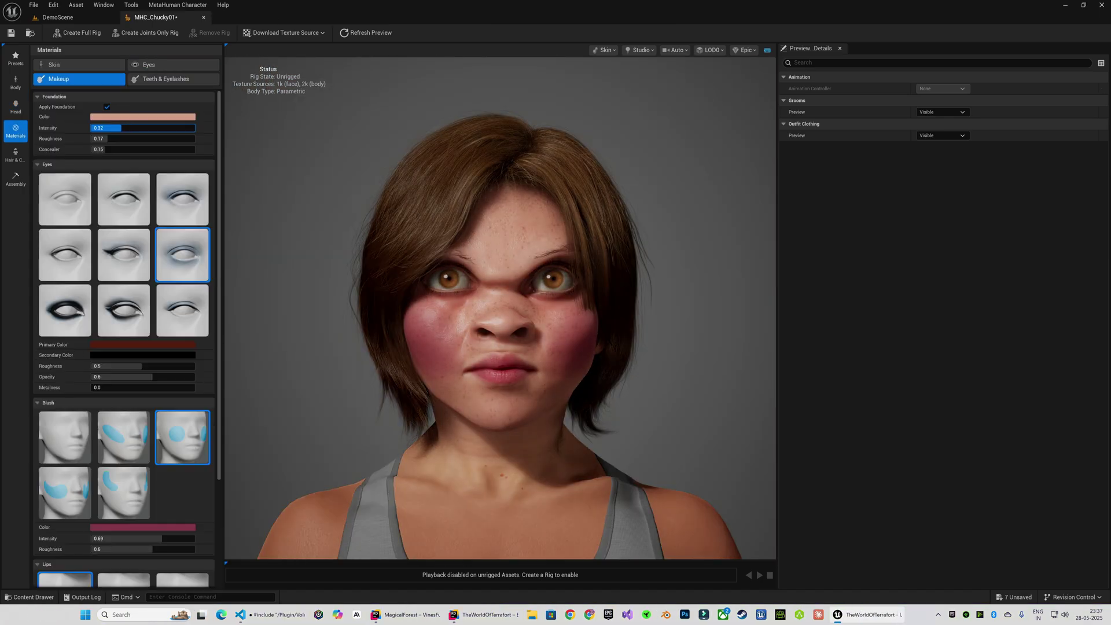
- Change the makeup foundation colour to a more saturated reddish tone
left_click(99, 115)
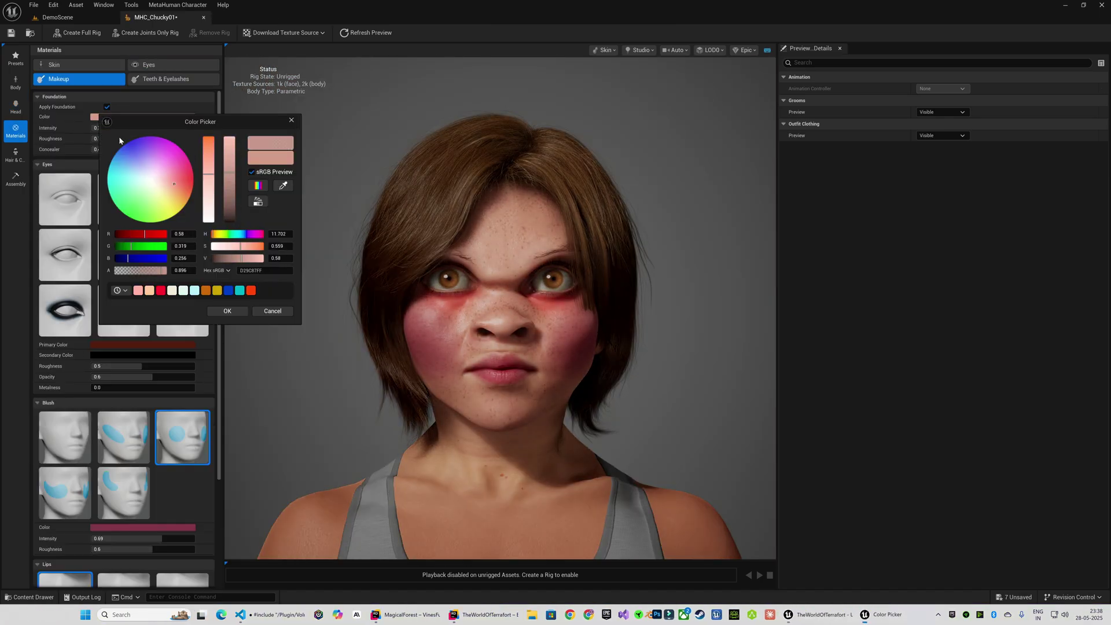
mouse_move(176, 183)
left_mouse_down()
mouse_move(129, 158)
mouse_move(181, 202)
mouse_move(186, 188)
left_mouse_up()
left_click(226, 311)
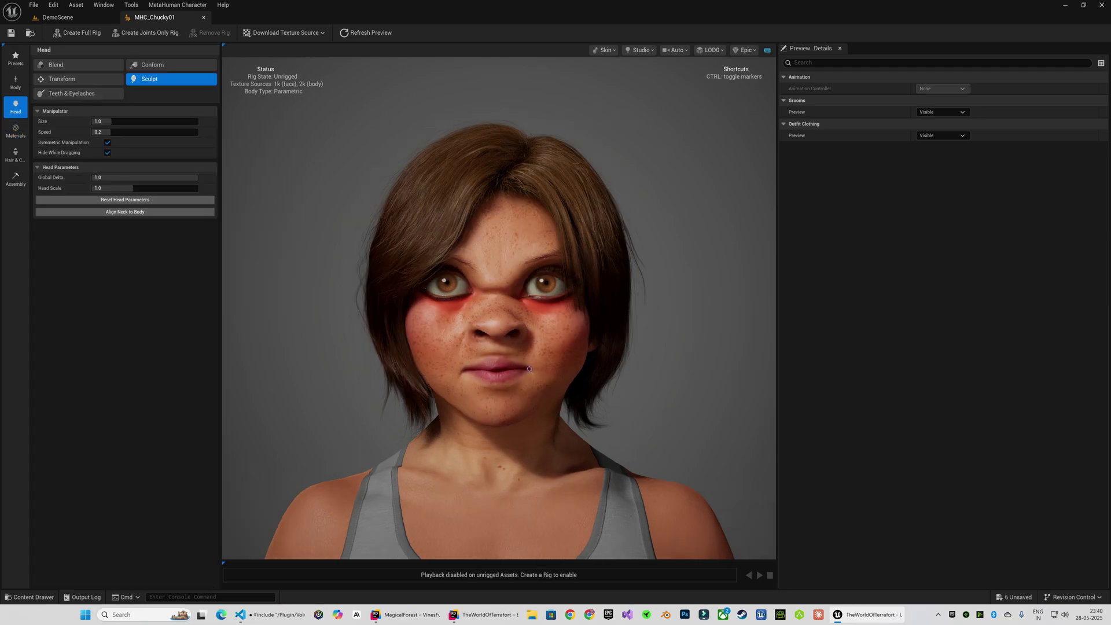
- Raise Chucky's mouth corners slightly with symmetric sculpting and create the character's joints-only rig
left_click_drag(529, 368, 530, 361)
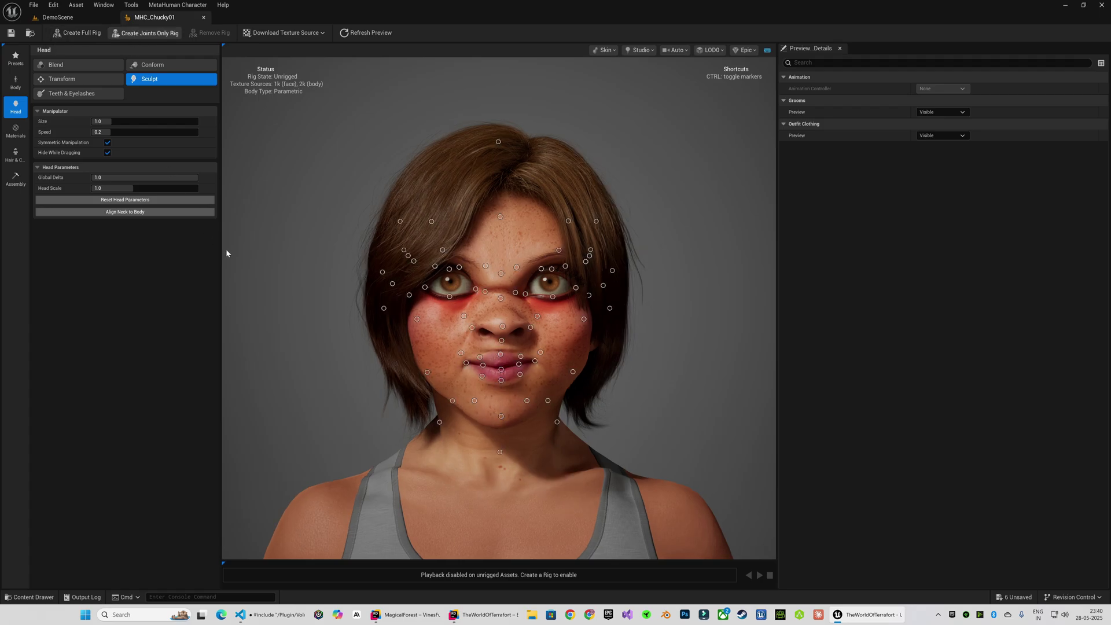
left_click(89, 33)
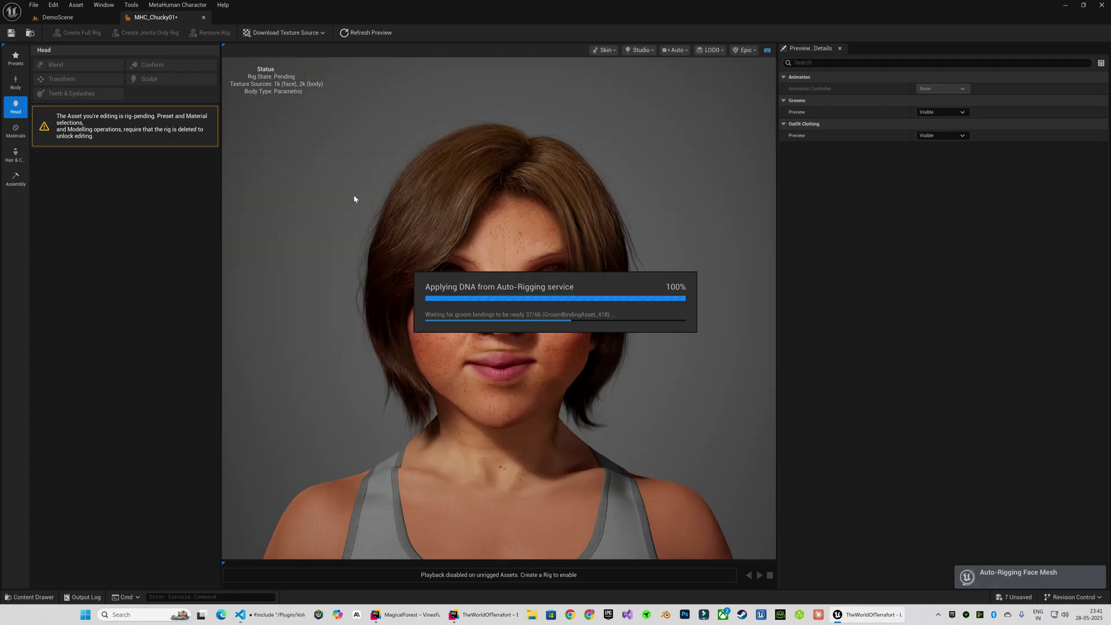
- Download the character's 4k texture sources and assemble MHC_Chucky01 with the UE Cine option
left_click(285, 33)
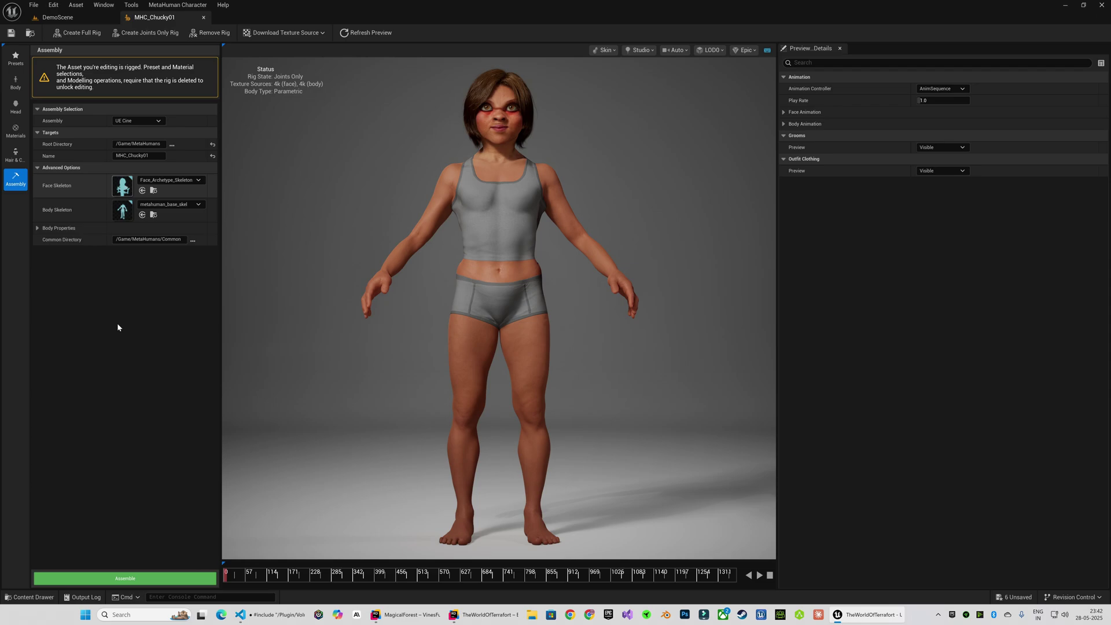
left_click(131, 580)
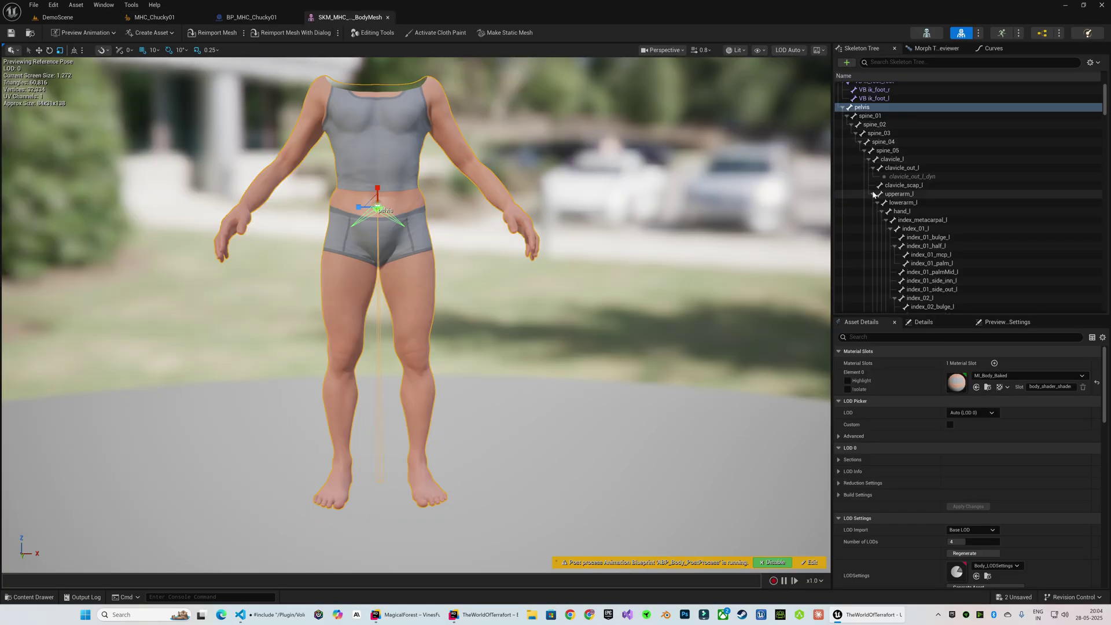
- Shorten both legs of the Chucky body mesh by scaling down the thigh_r and thigh_l bones
scroll(862, 165, "up", 2)
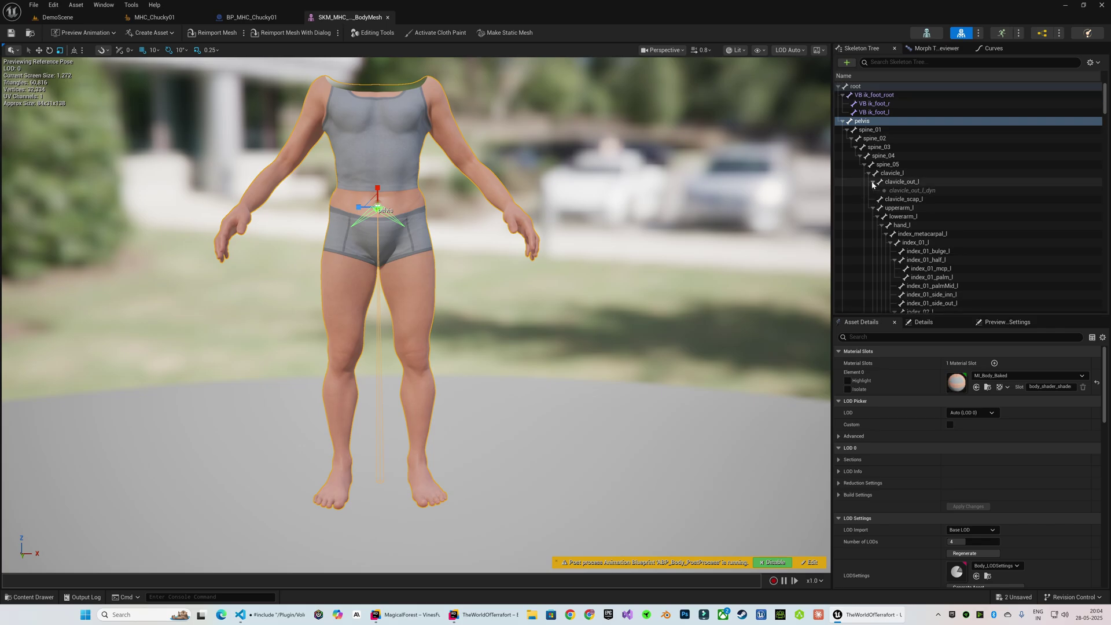
left_click(846, 130)
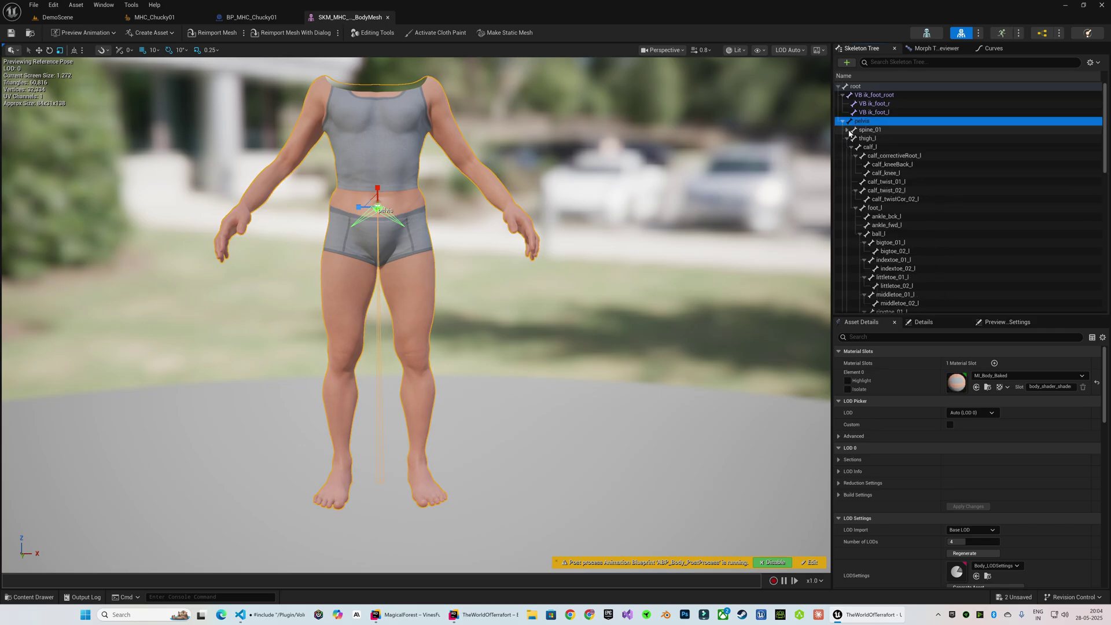
left_click(855, 139)
left_click(847, 139)
left_click(865, 148, "ctrl")
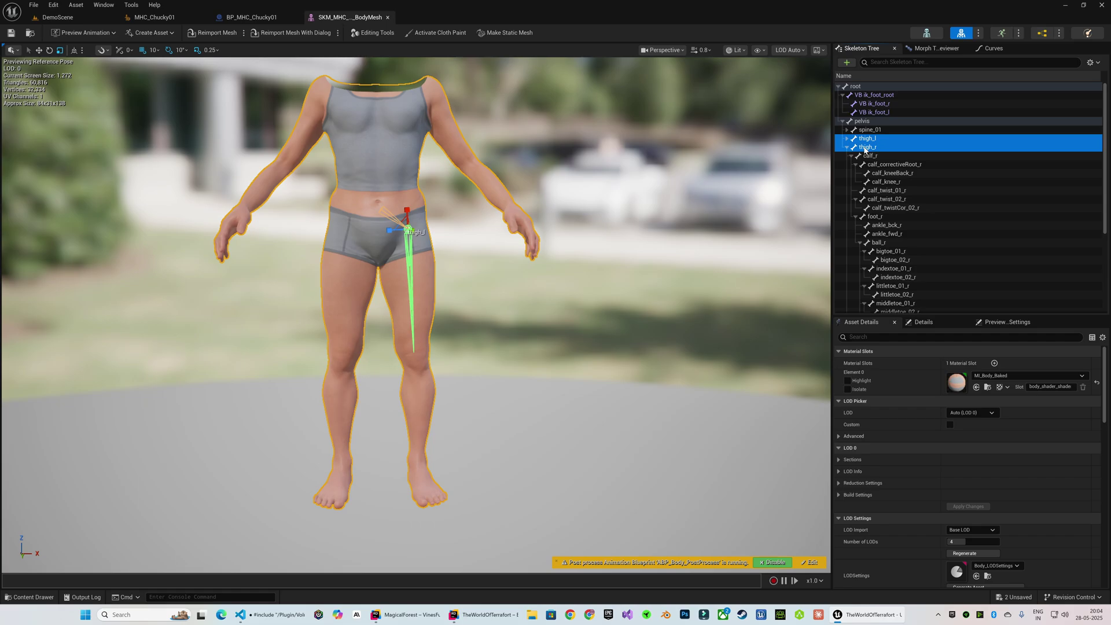
left_click_drag(347, 249, 386, 428)
left_click(871, 139)
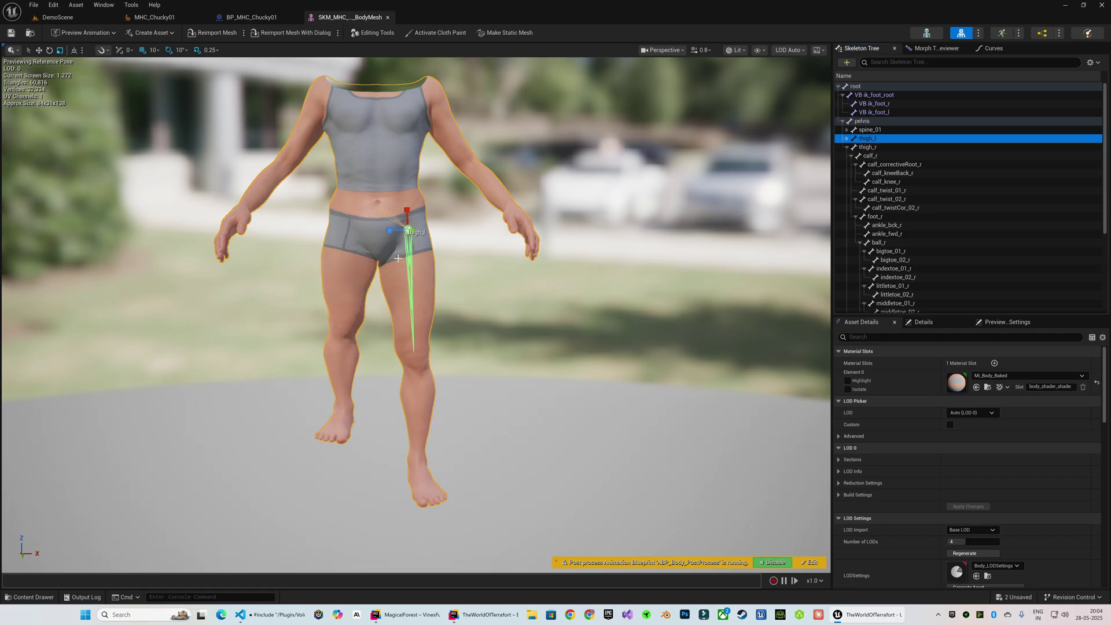
left_click_drag(408, 214, 412, 242)
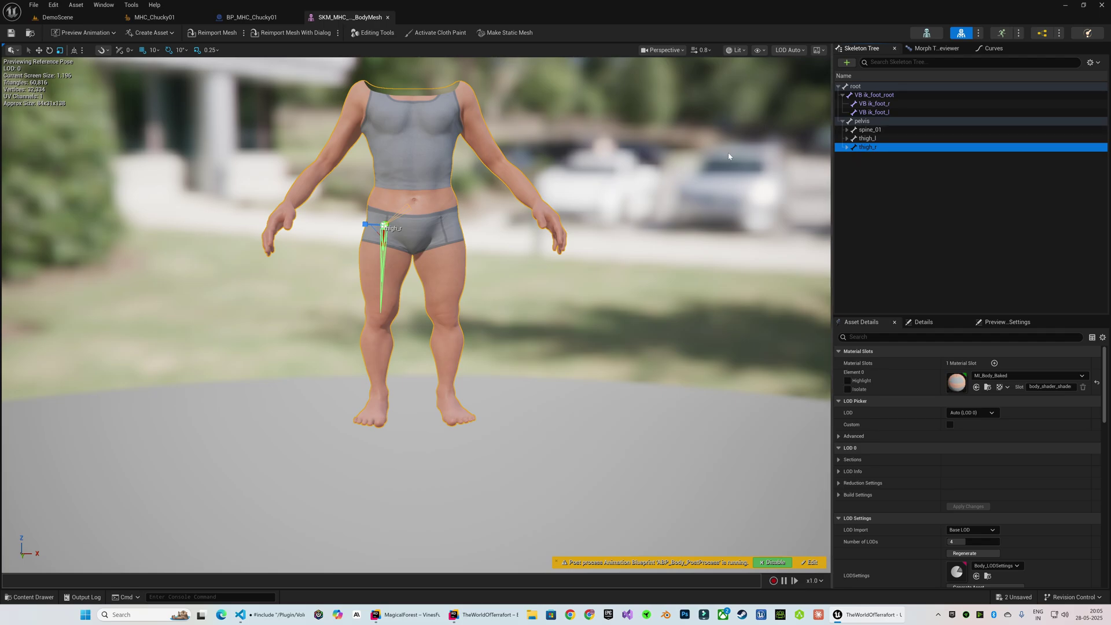
- Scale down the clavicle_l and clavicle_r bones to shrink the arms, and inspect the body from behind
left_click(392, 193)
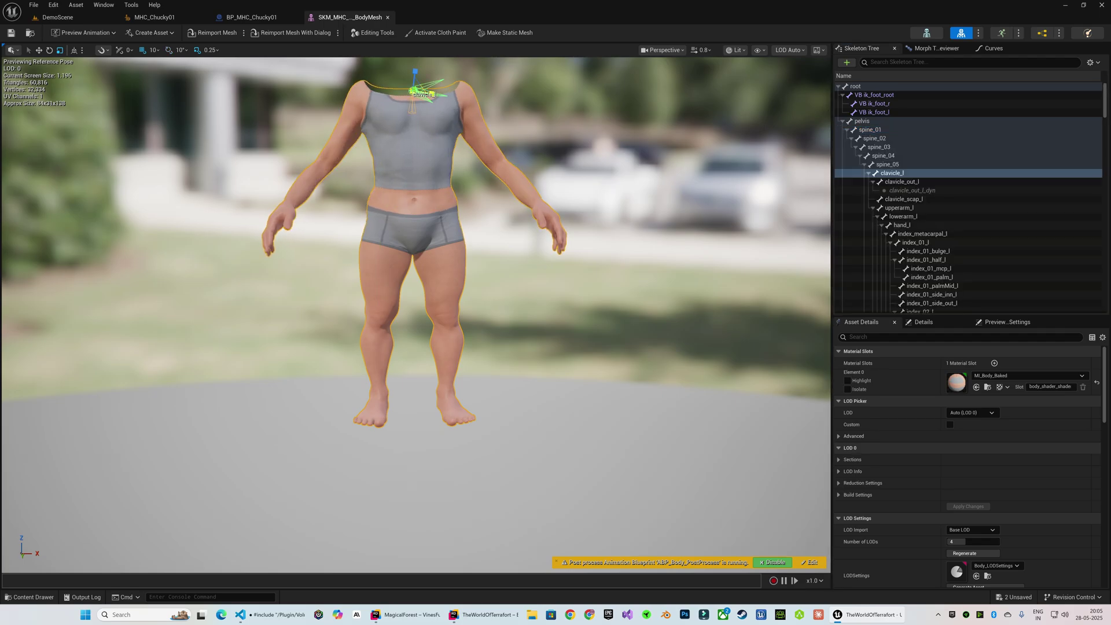
left_click_drag(435, 96, 423, 93)
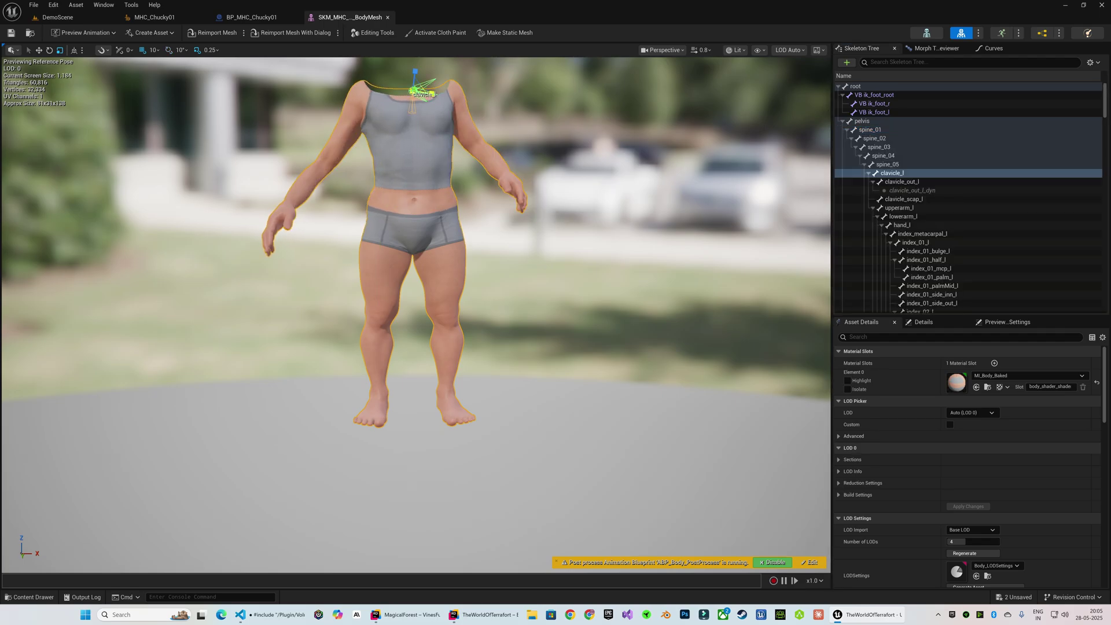
left_click_drag(481, 162, 519, 168, "alt")
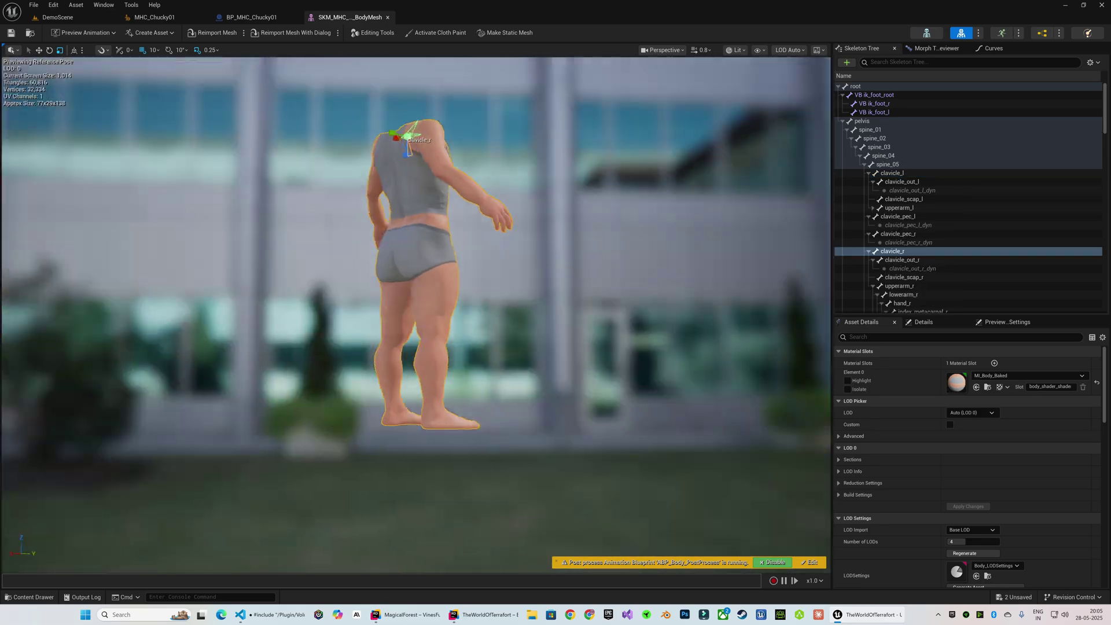
left_click_drag(416, 231, 579, 260, "alt")
scroll(543, 243, "down", 3)
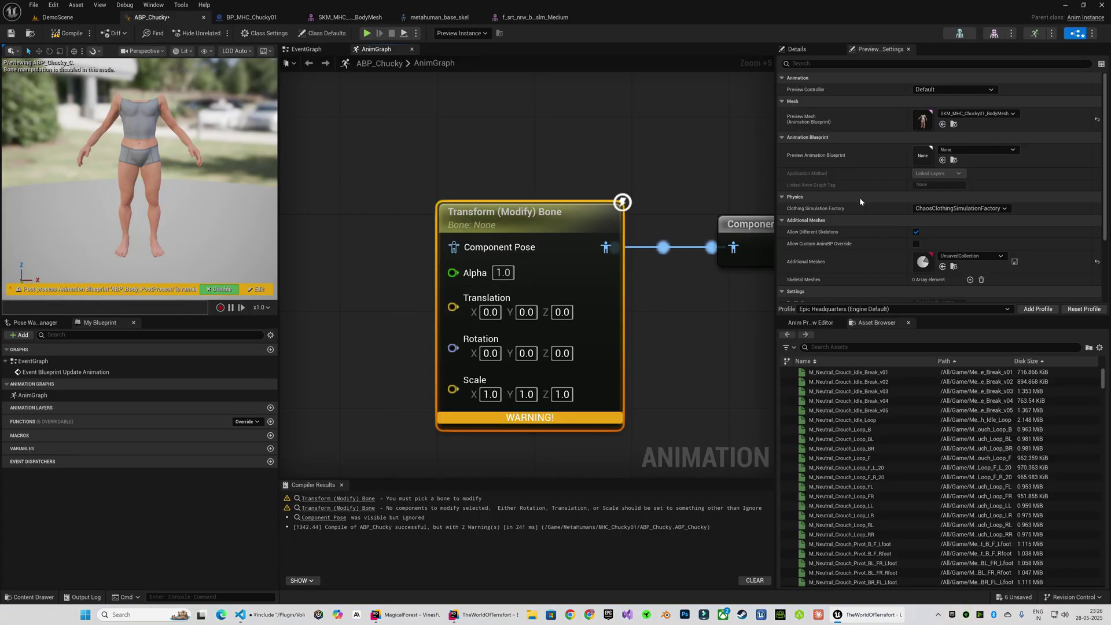
- Make the Transform (Modify) Bone node modify thigh_r with scale mode Replace Existing and X scale 0.9, and compile
left_click(796, 51)
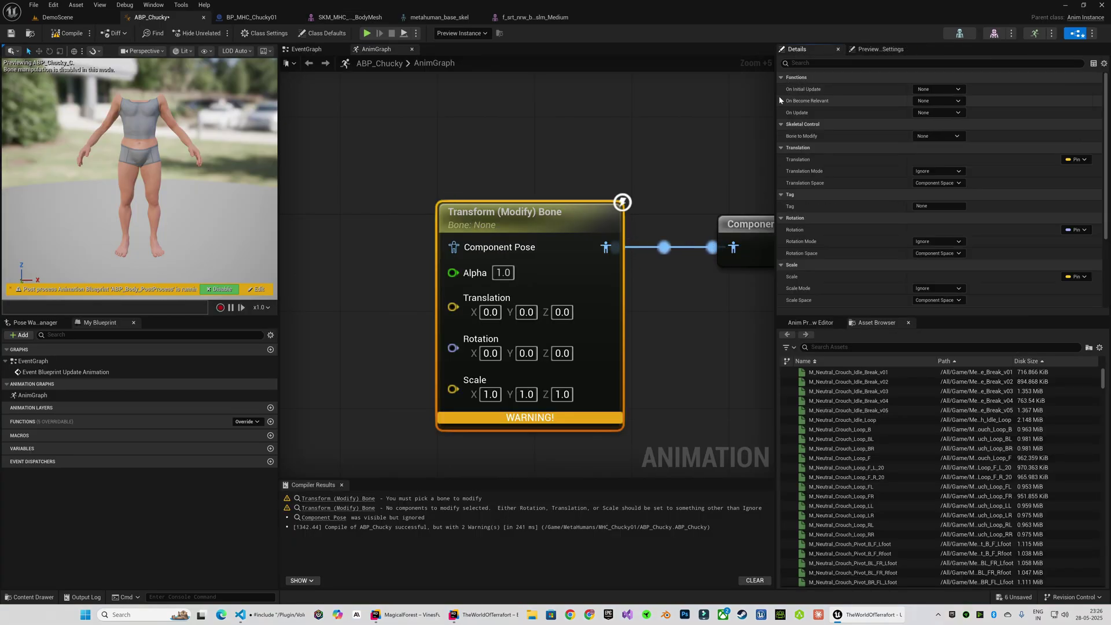
left_click(937, 136)
type("thi")
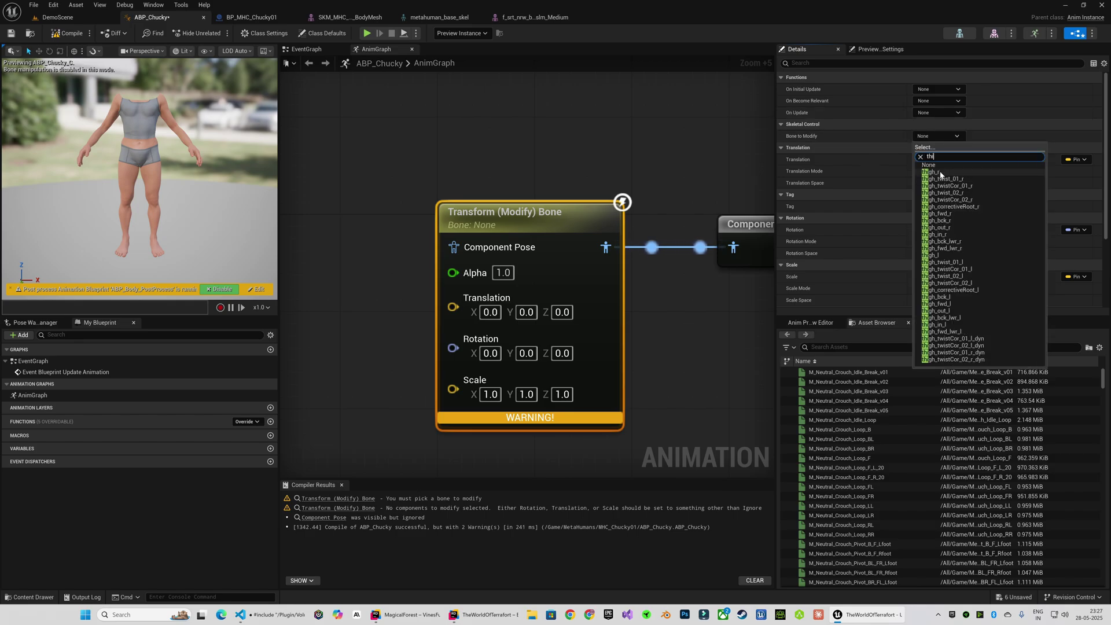
left_click(941, 172)
scroll(851, 133, "down", 1)
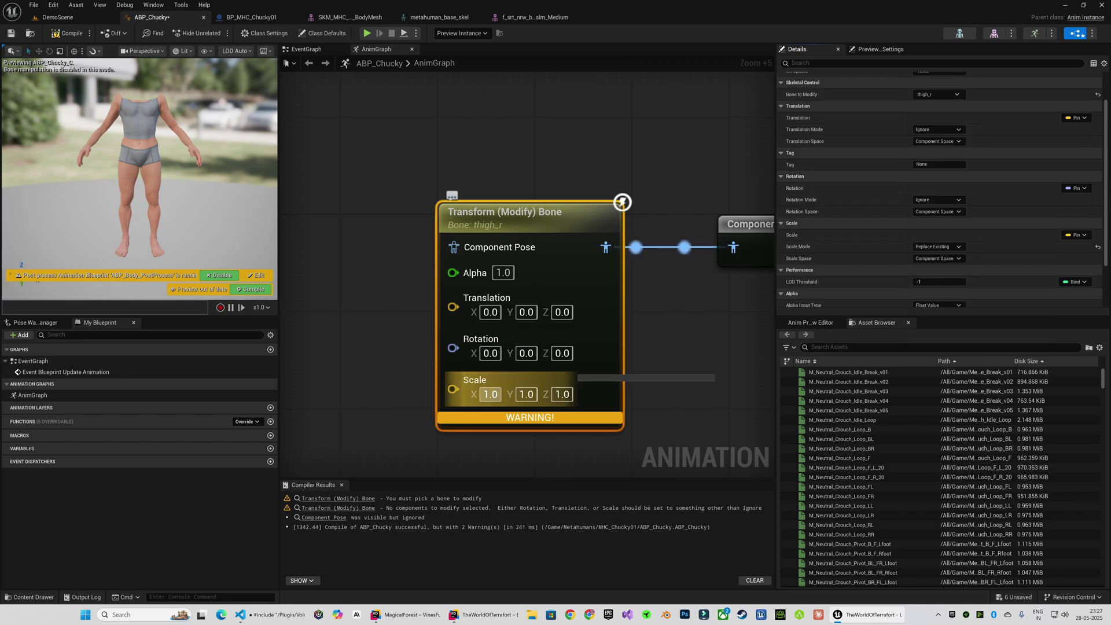
left_click(489, 394)
type(".9")
key("Return")
left_click(68, 33)
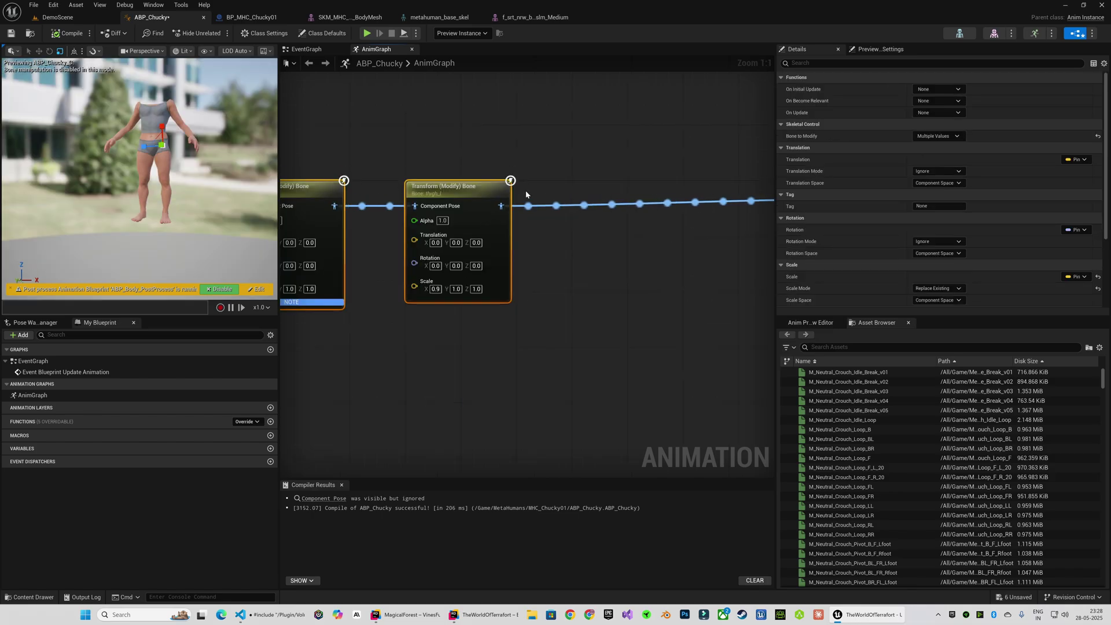
- Duplicate the thigh_l Transform (Modify) Bone node and insert the copy before the Component To Local node
left_click(468, 198)
key("ctrl+c")
key("ctrl+v")
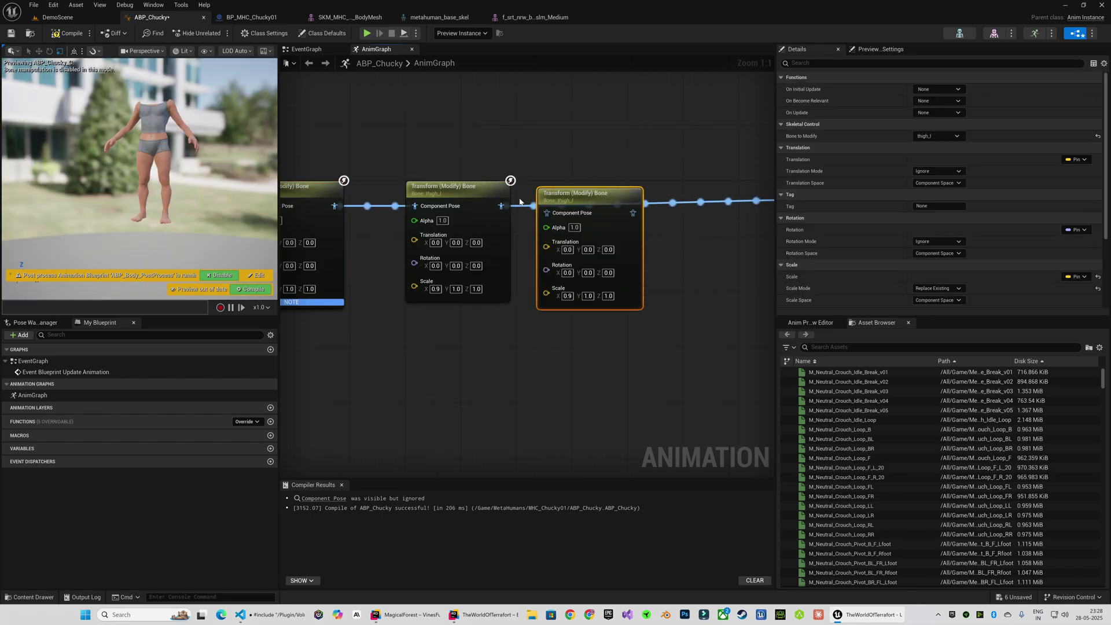
left_click_drag(568, 206, 577, 192)
right_click_drag(631, 201, 482, 225)
left_click_drag(464, 318, 478, 325)
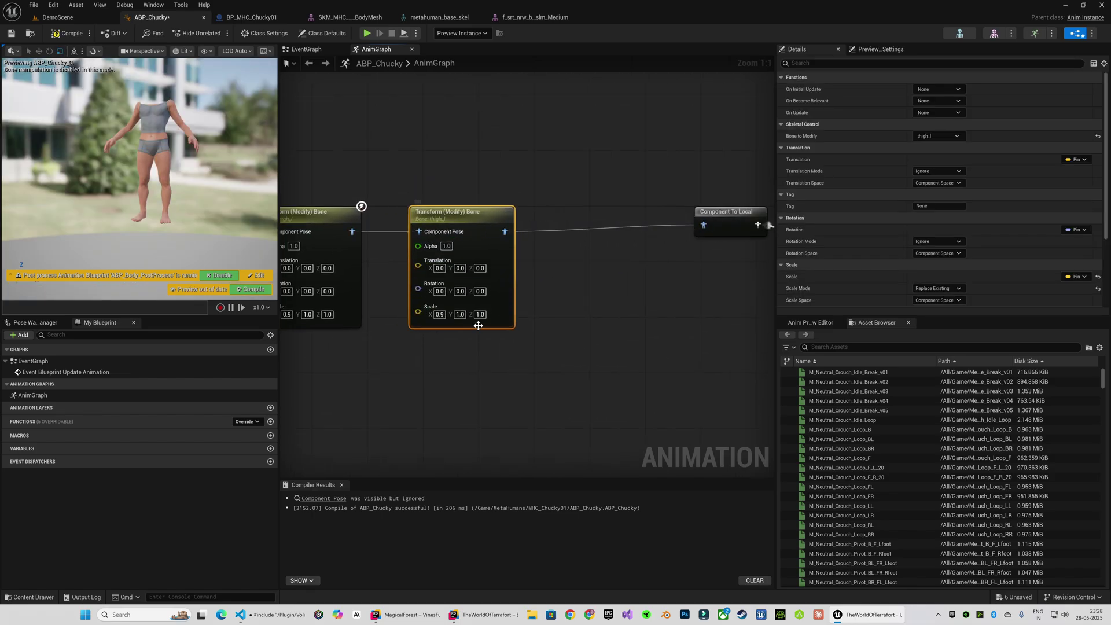
right_click_drag(479, 325, 559, 294)
- Set the duplicated node's bone to spine_02, edit its X scale, and compile the animation blueprint
left_click(945, 136)
type("sppine")
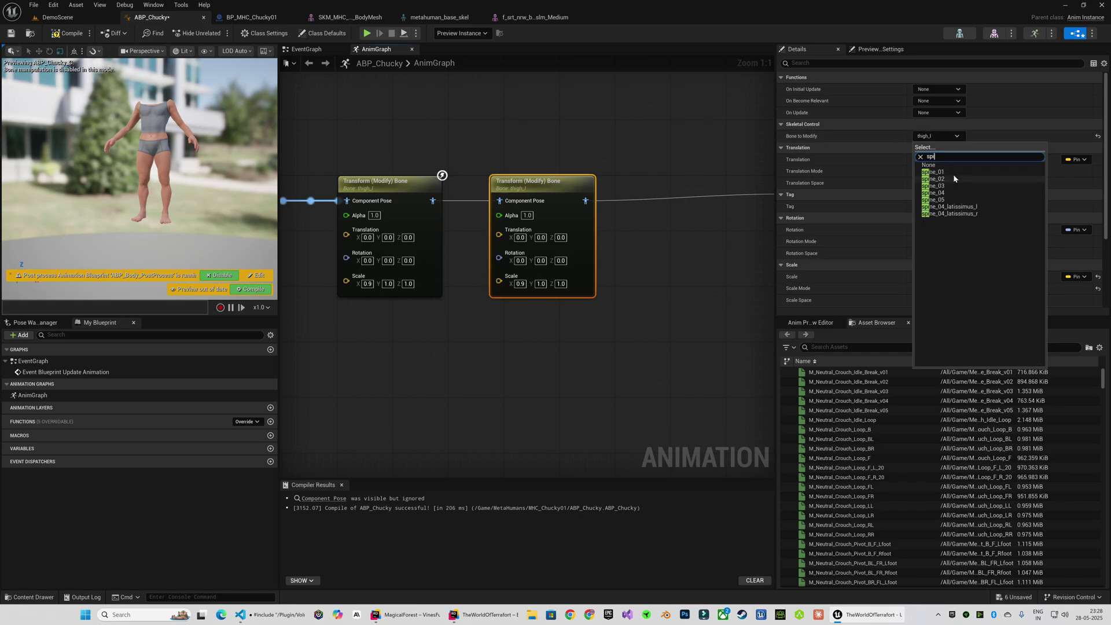
left_click(949, 179)
left_click(520, 283)
left_click(74, 34)
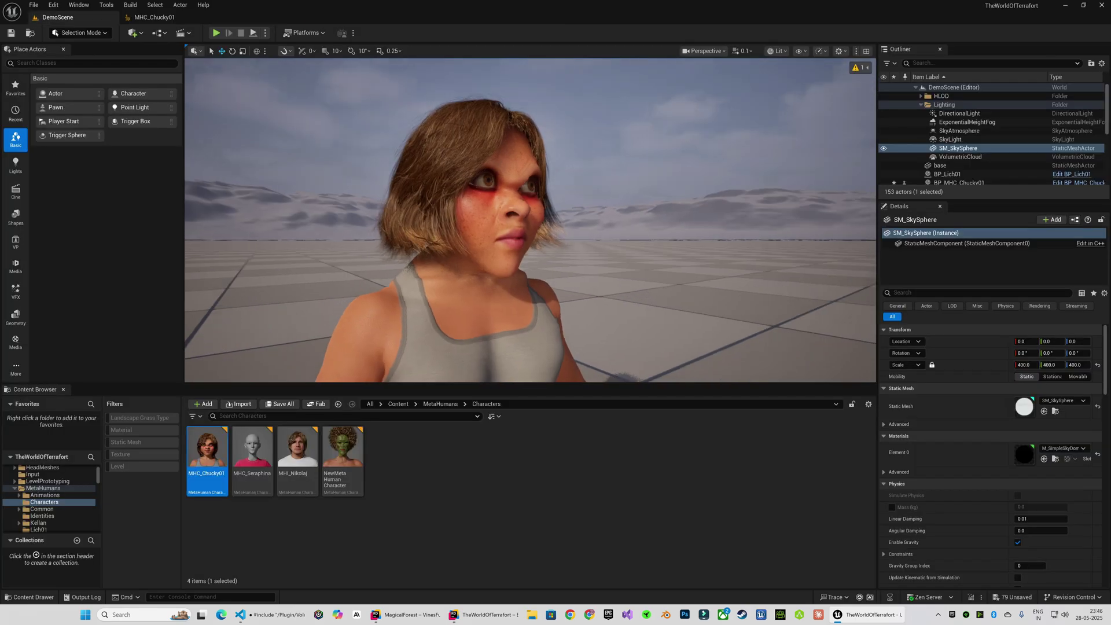
- Examine the assembled Chucky character in the DemoScene level from several distances and angles
key("s")
mouse_move(530, 220)
right_mouse_down()
mouse_move(457, 231)
mouse_move(515, 220)
mouse_move(324, 220)
mouse_move(313, 196)
mouse_move(530, 223)
mouse_move(527, 235)
mouse_move(440, 248)
mouse_move(439, 217)
mouse_move(313, 212)
mouse_move(735, 234)
mouse_move(538, 219)
mouse_move(405, 225)
mouse_move(261, 188)
mouse_move(531, 220)
right_mouse_up()
scroll(530, 220, "up", 3)
key("d")
key("w")
key("s")
key("d")
key("w")
key("s")
key("d")
key("d")
key("w")
key("w")
key("a")
key("d")
key("s")
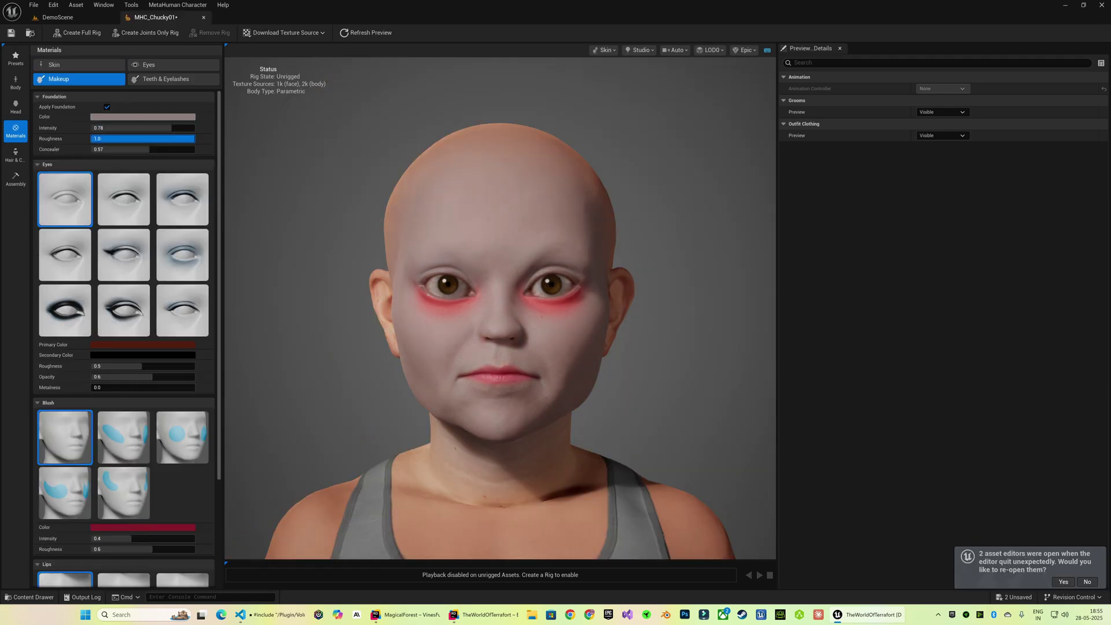
- Apply the heavy winged-liner eye makeup preset, in the middle of the last row, to Chucky's face
scroll(105, 230, "down", 1)
scroll(105, 230, "down", 5)
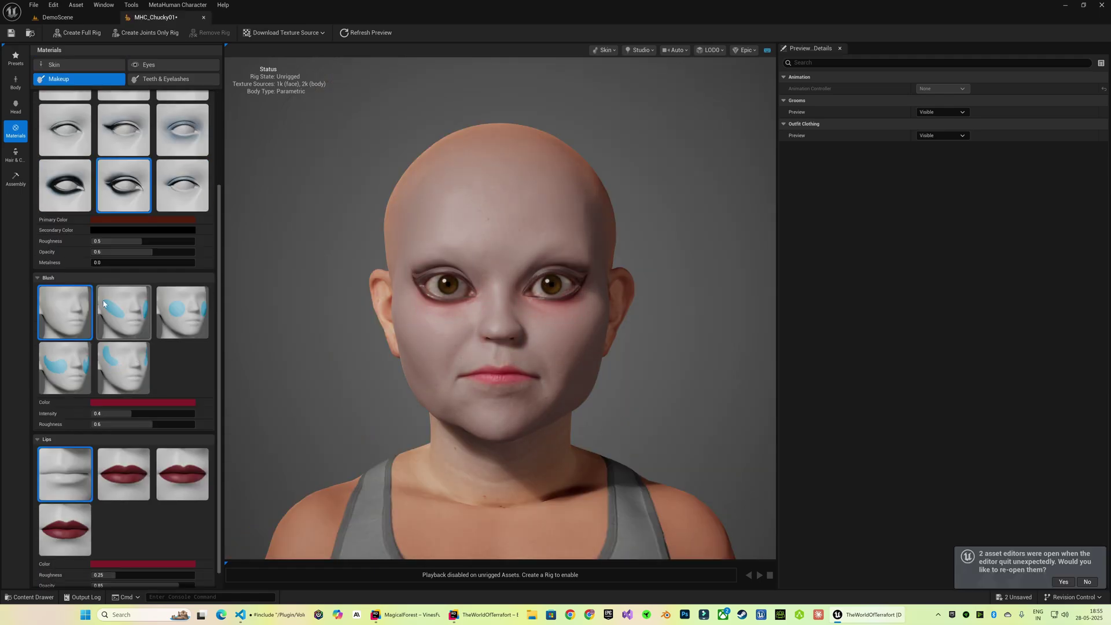
left_click(124, 417)
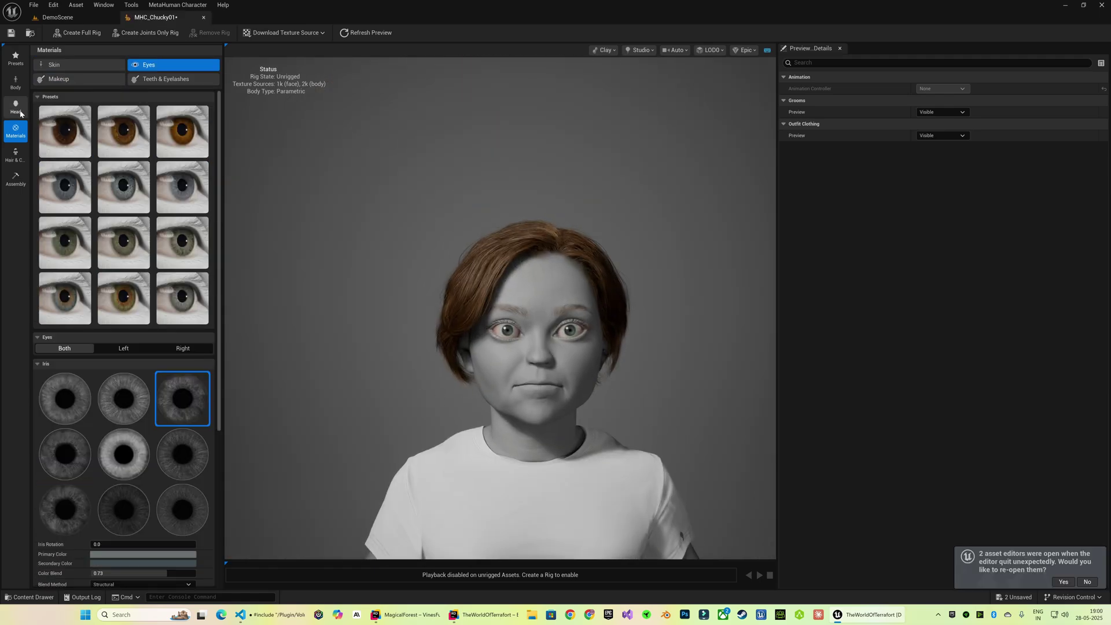
- Try the middle eye preset of the last row on both eyes, and choose the first preset of the row above
left_click(17, 109)
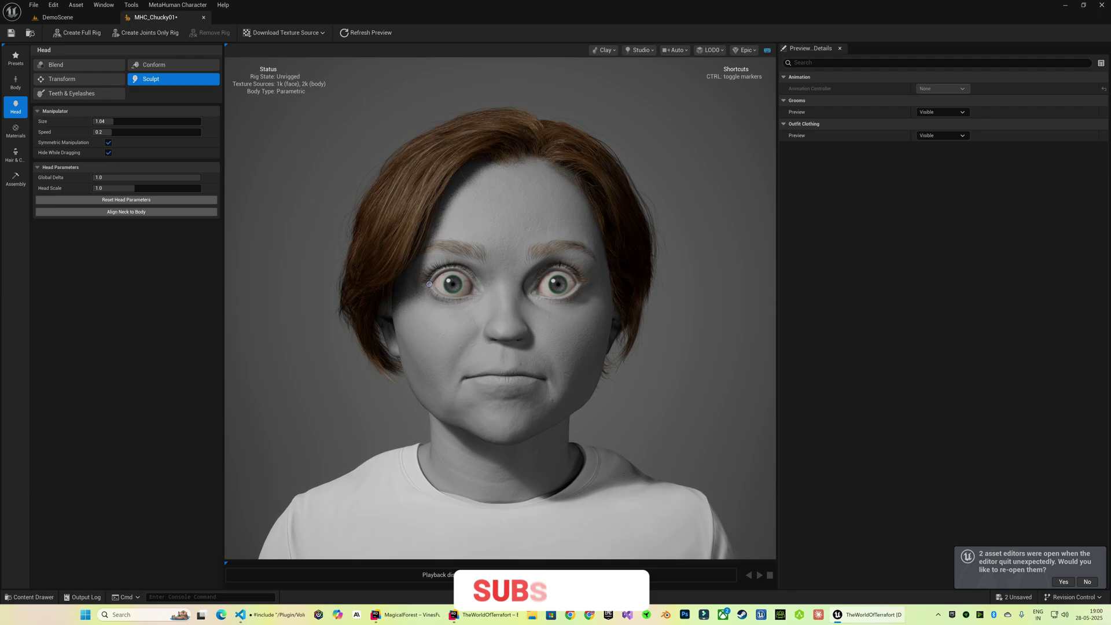
left_click(15, 130)
scroll(81, 289, "down", 5)
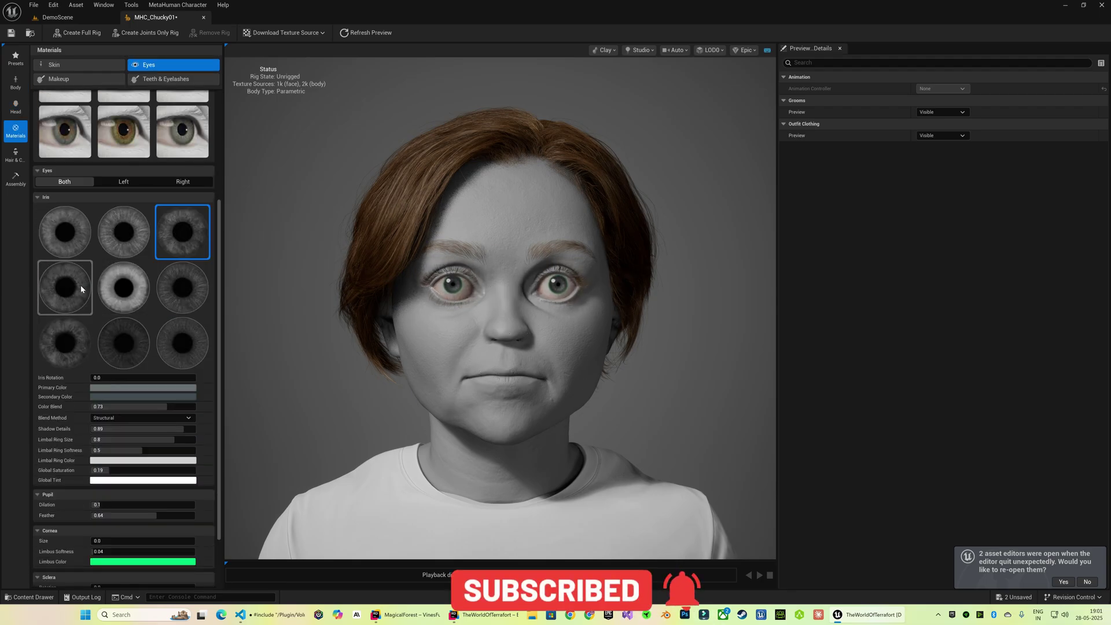
scroll(102, 248, "up", 2)
left_click(107, 183)
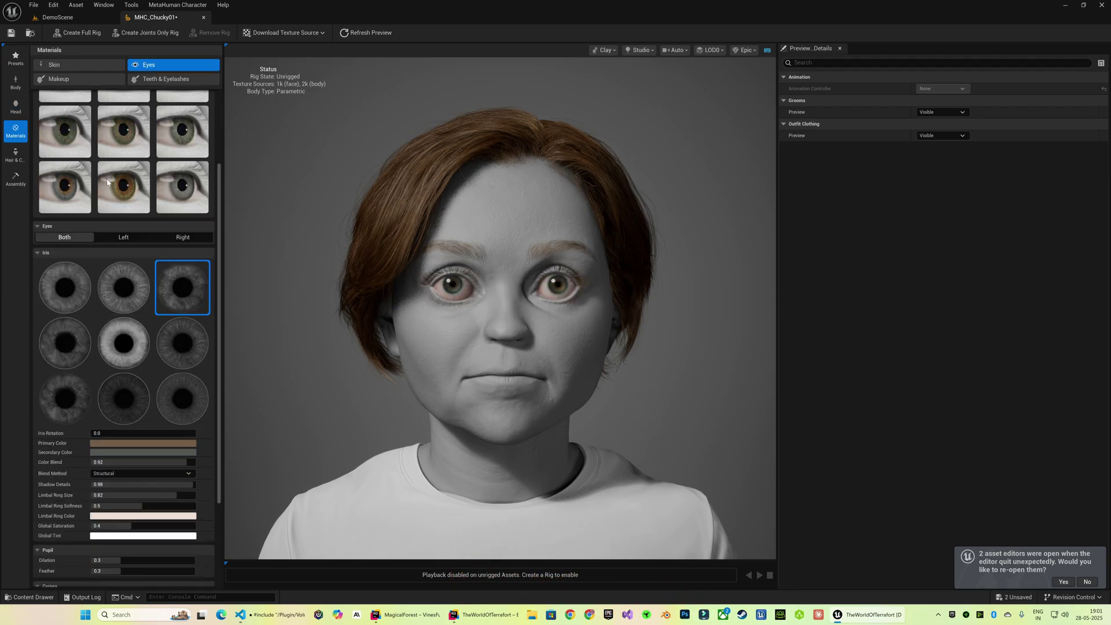
left_click(78, 121)
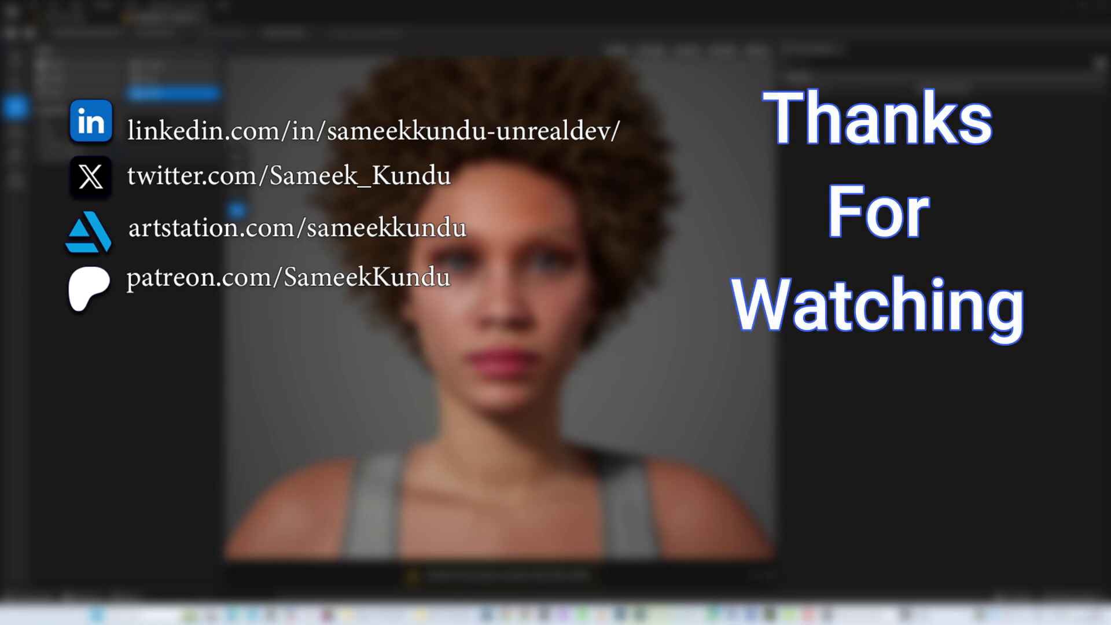